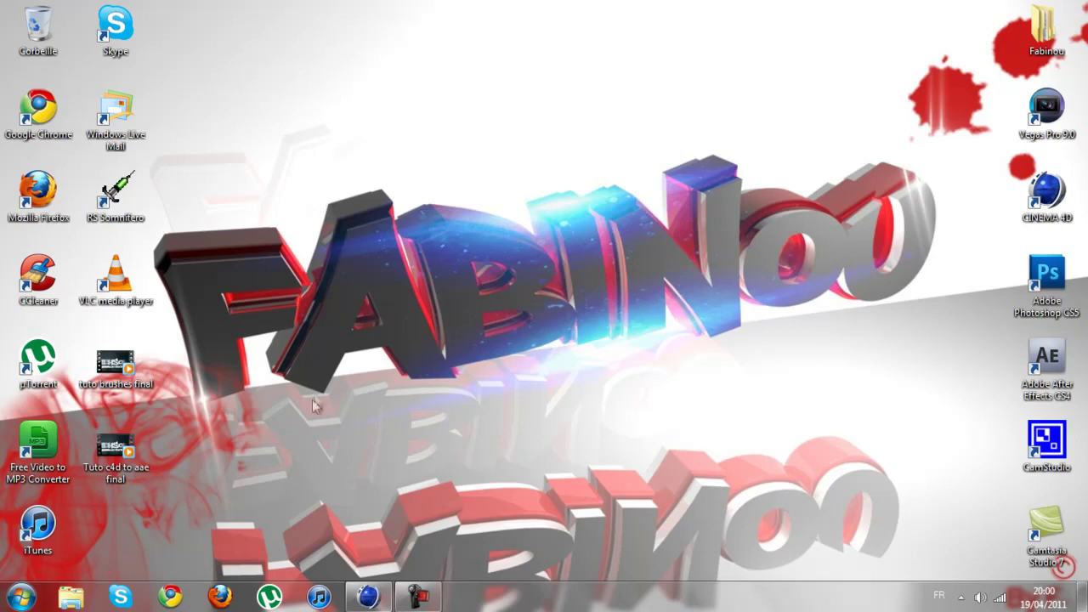
Switch to CINEMA 4D and add a MoGraph text object to the empty scene.
click(369, 598)
click(365, 602)
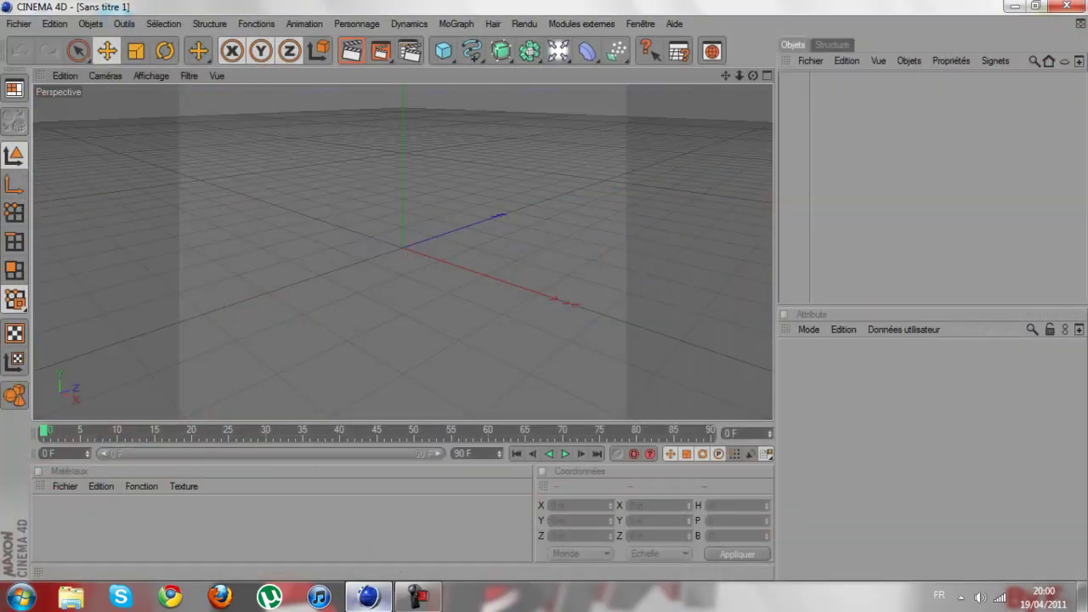
alt+drag(537, 288, 538, 291)
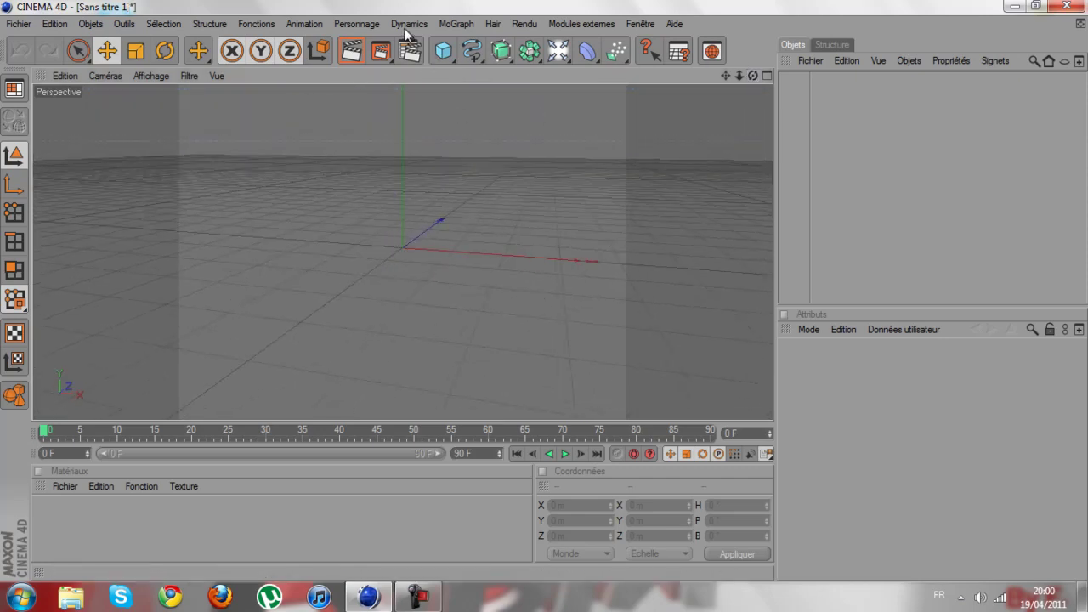
click(457, 24)
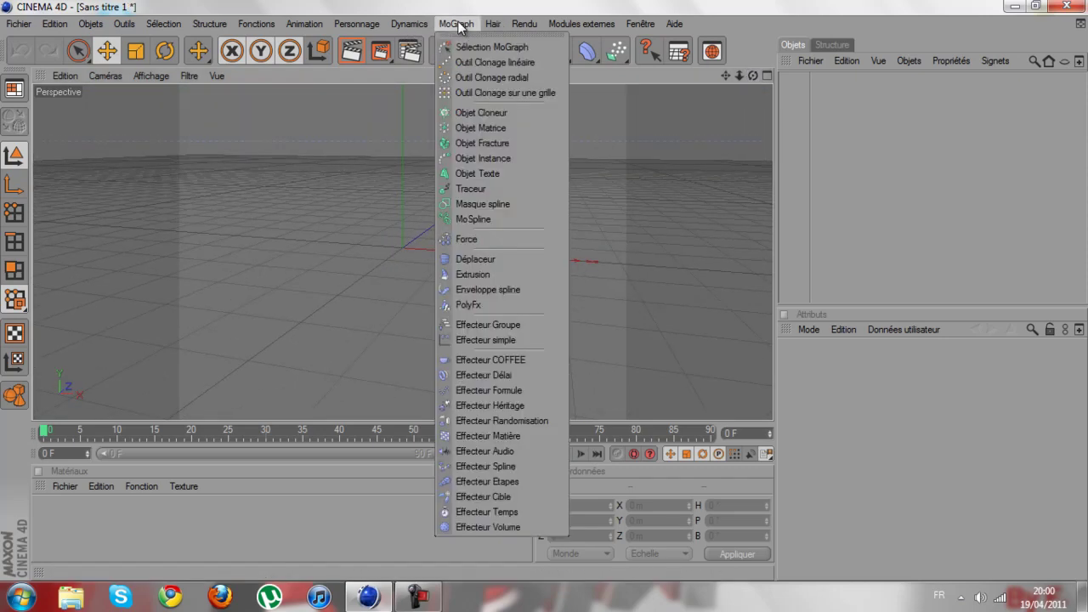
click(515, 171)
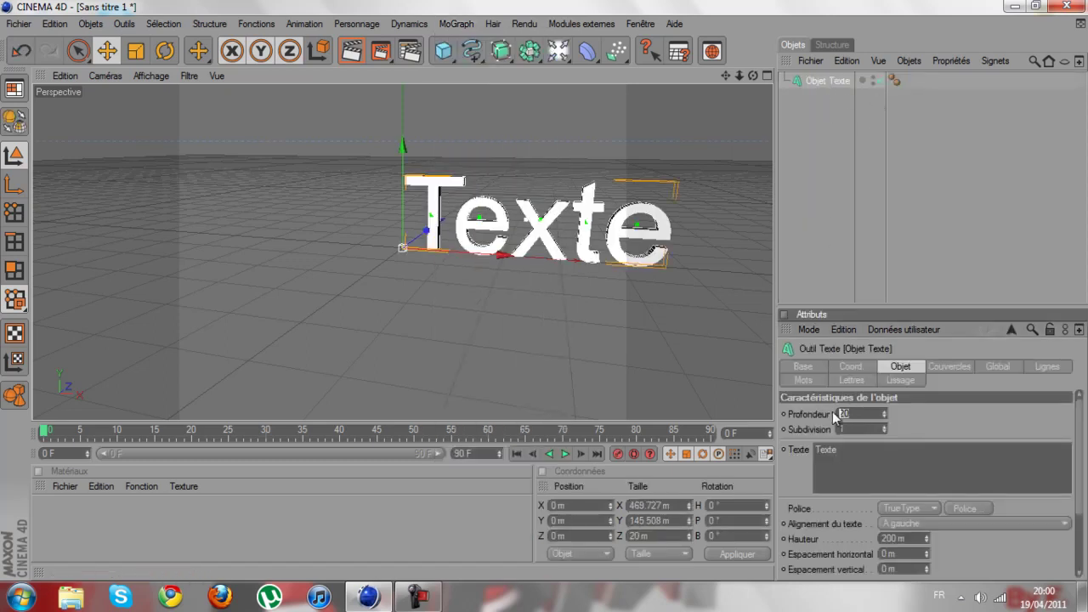
Set the text object's depth to 80 m and its text to TUTO.
click(860, 454)
right_click(809, 448)
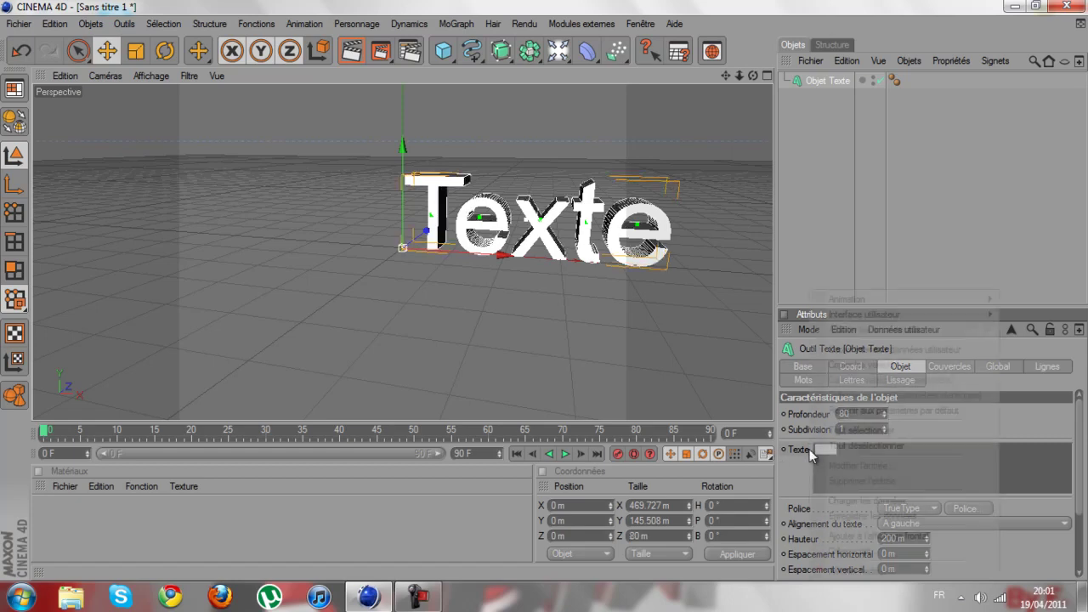
click(1006, 465)
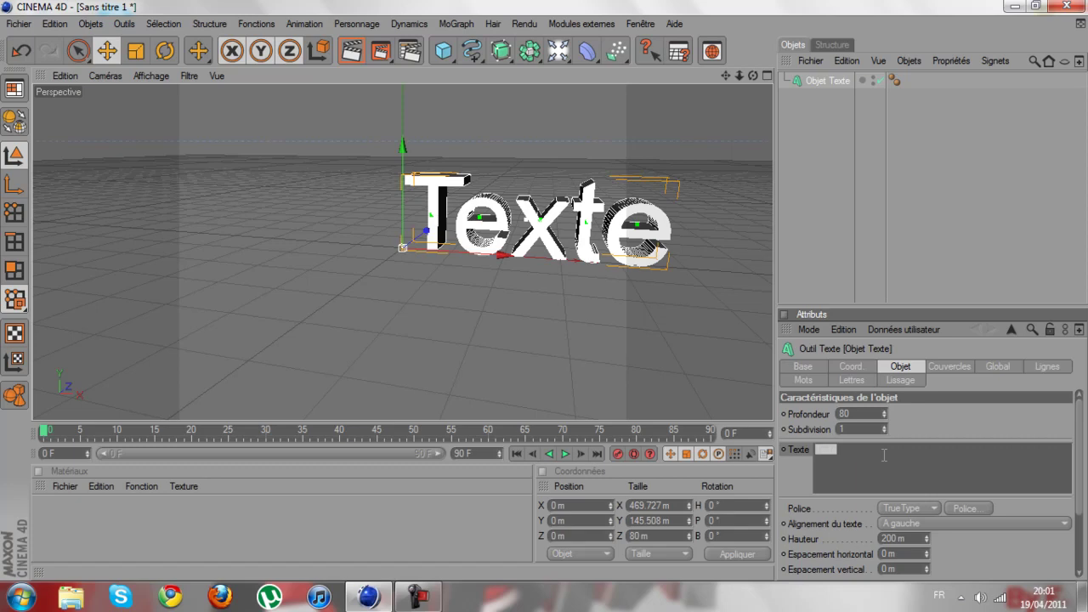
click(887, 455)
text(TUTO)
Duplicate the TUTO text object, giving the copy a depth of 40 m and a Z position of about 19.7 m.
drag(727, 78, 544, 298)
mouse_move(830, 78)
mouse_down()
mouse_move(845, 153)
mouse_move(832, 74)
mouse_up()
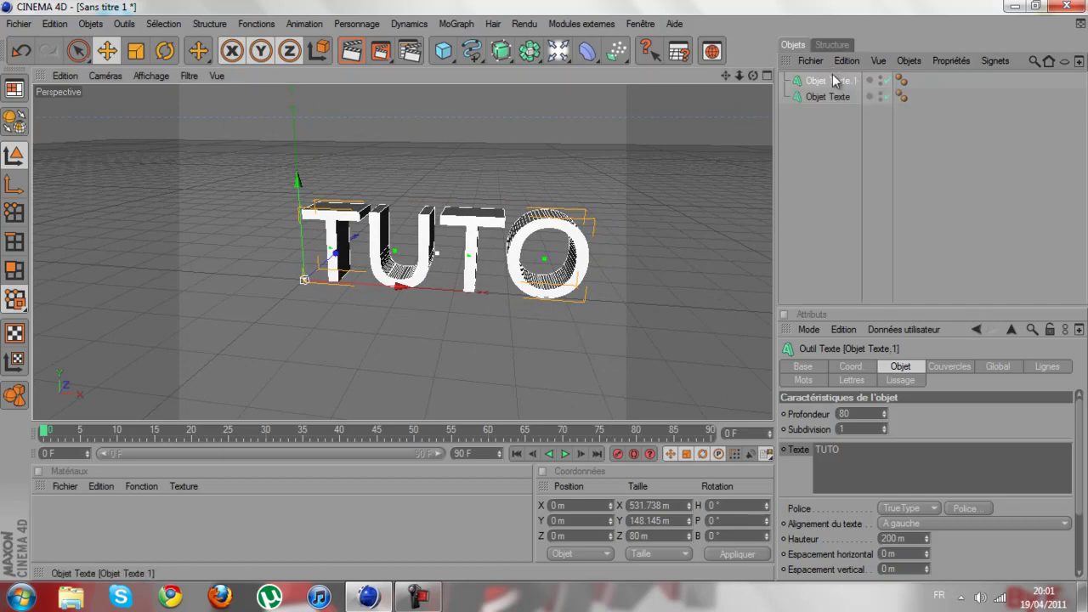
text(4)
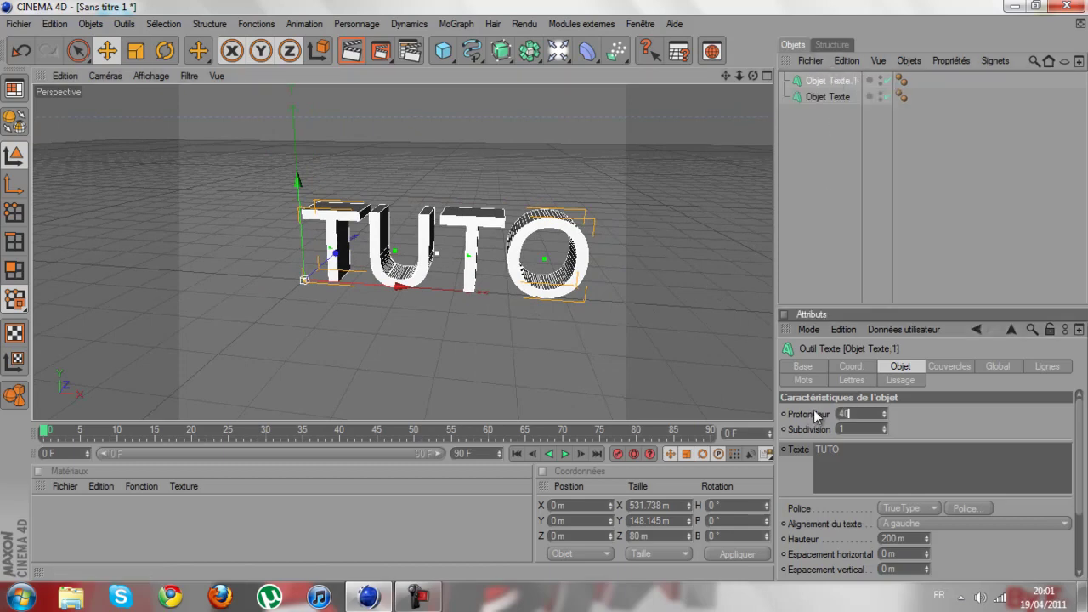
drag(753, 75, 543, 290)
drag(271, 274, 541, 293)
drag(753, 76, 547, 297)
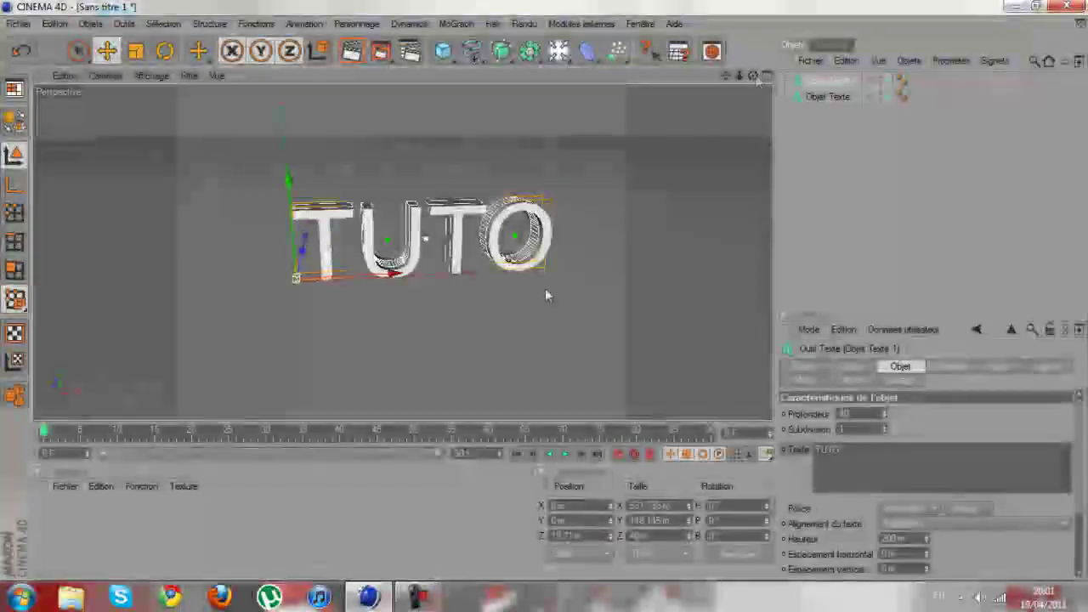
Set the copied text's start and end caps to Couvercle et biseau with 3 steps each.
click(945, 366)
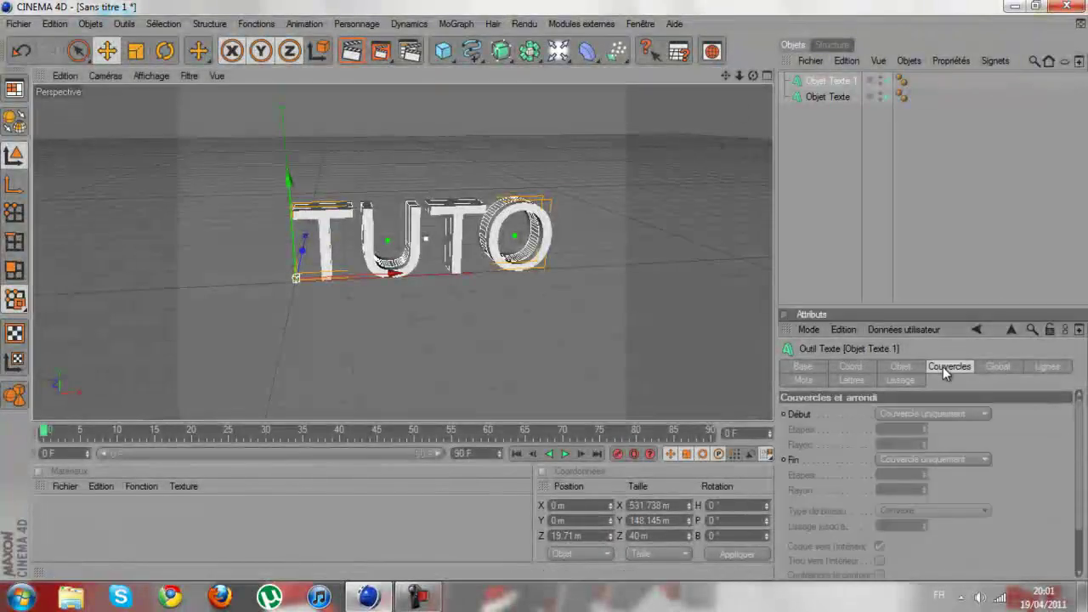
click(926, 414)
click(910, 475)
click(911, 457)
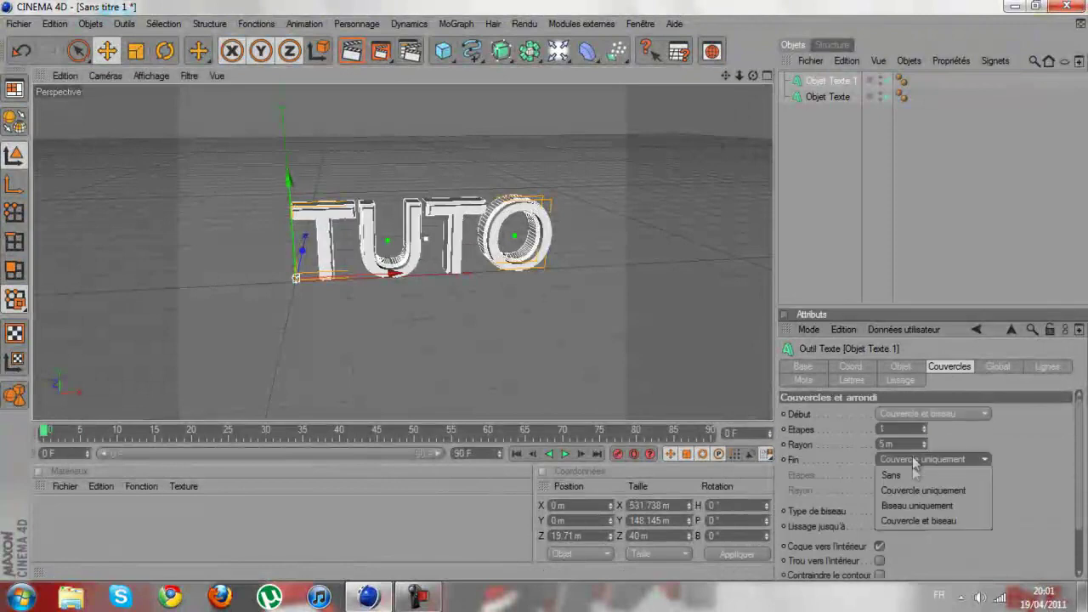
click(910, 520)
click(923, 426)
click(924, 426)
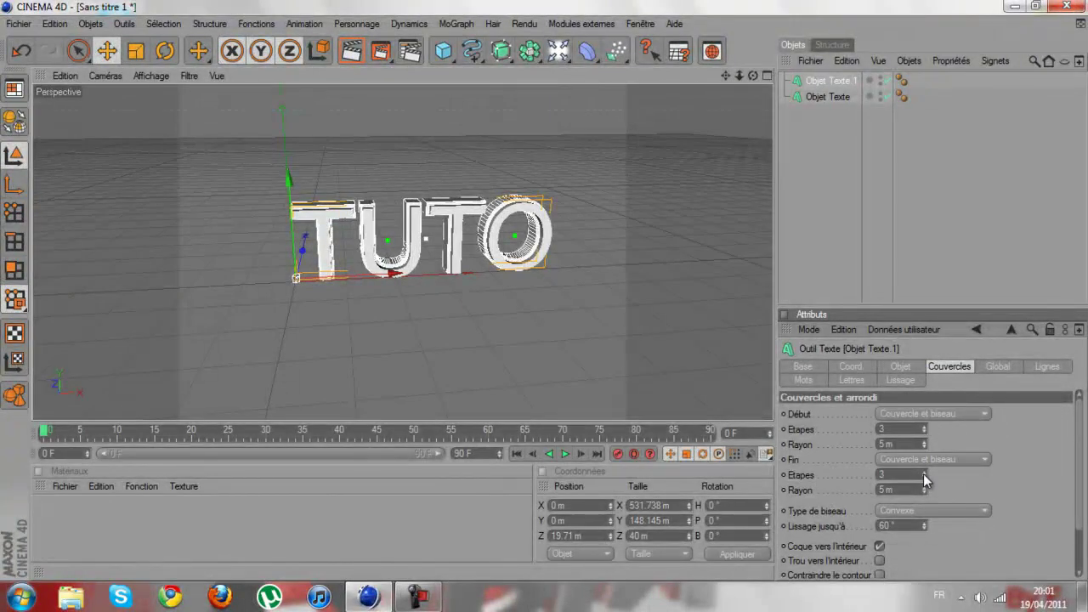
Change the font of both text objects together to Transformers.
click(820, 97)
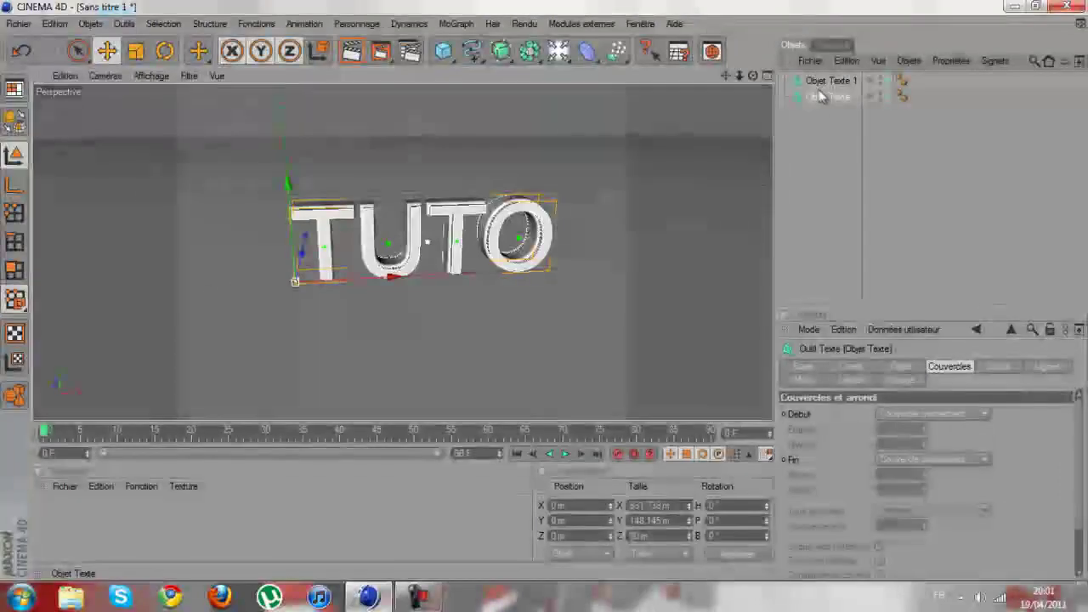
click(900, 367)
ctrl+click(828, 81)
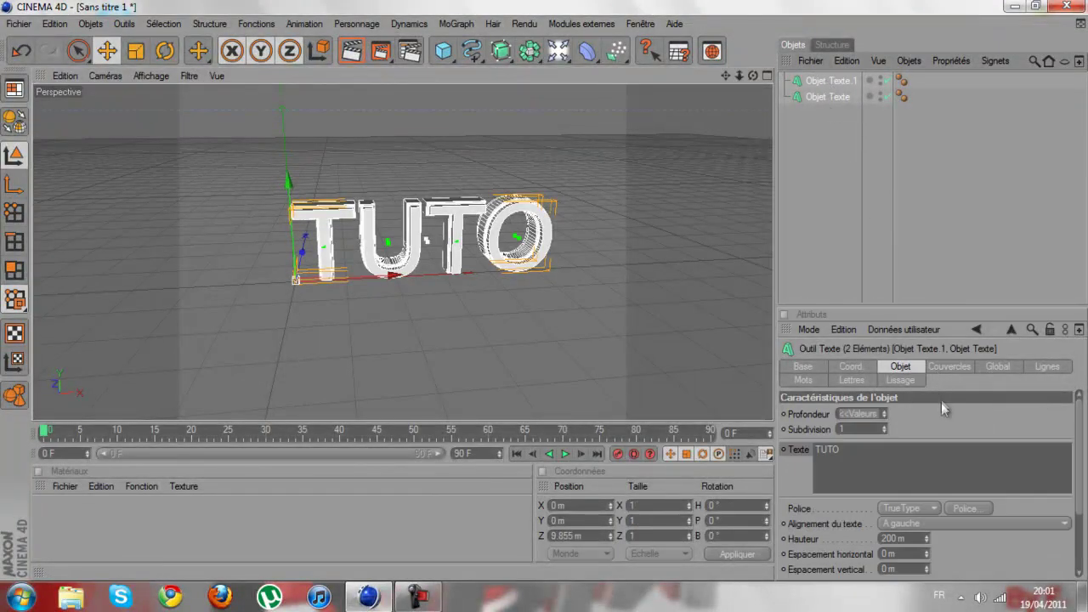
click(965, 508)
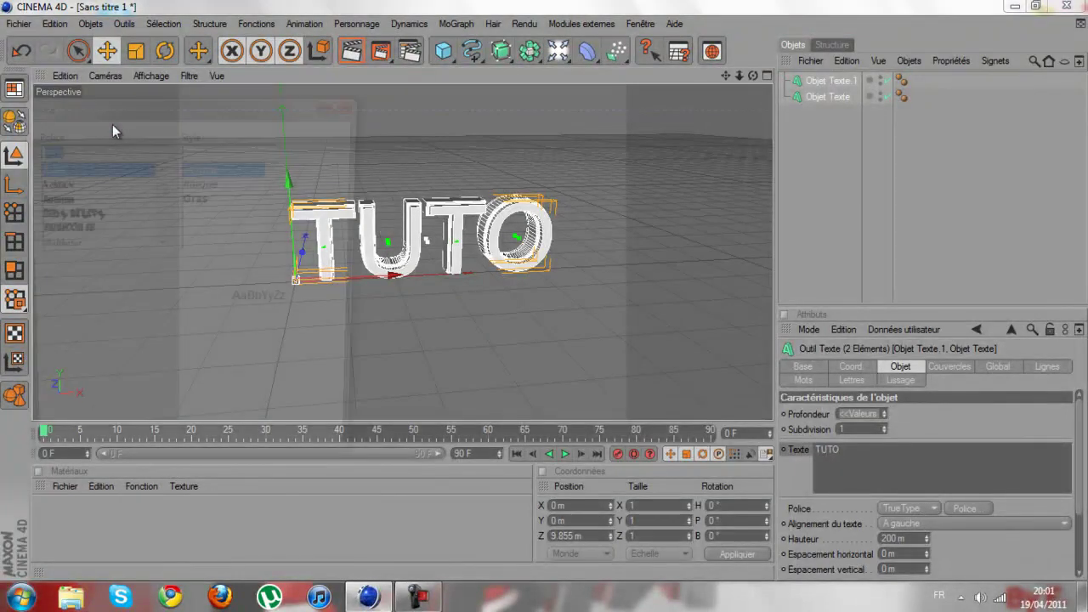
text(tran)
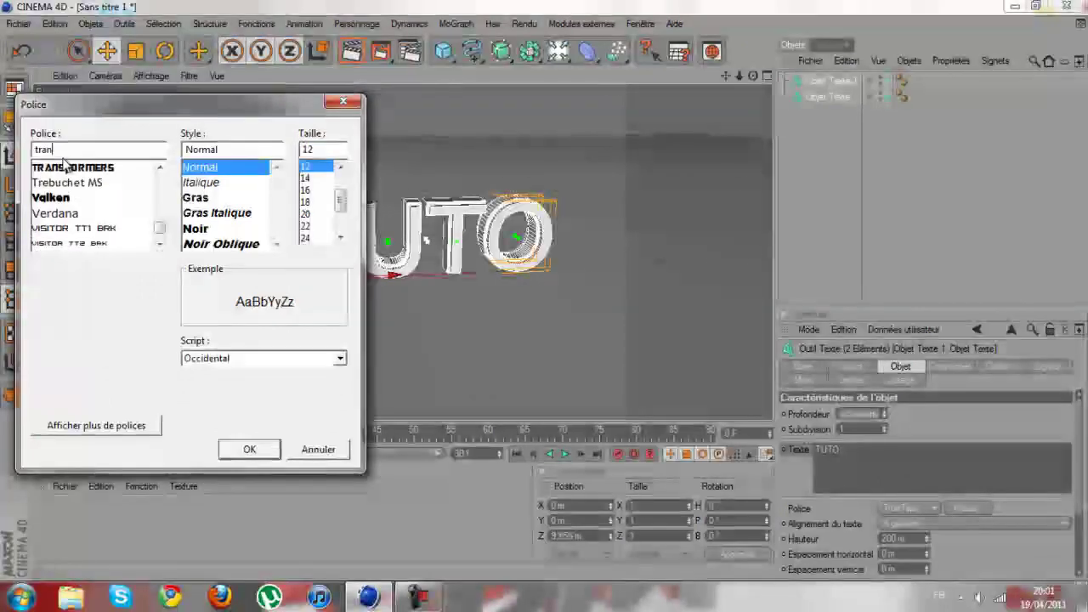
click(73, 169)
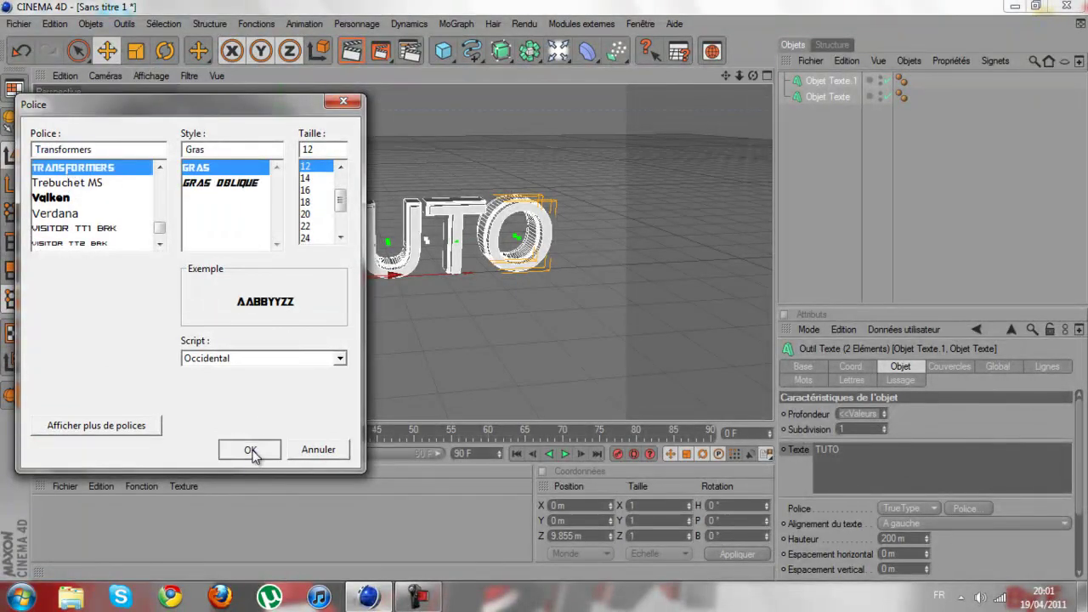
click(250, 450)
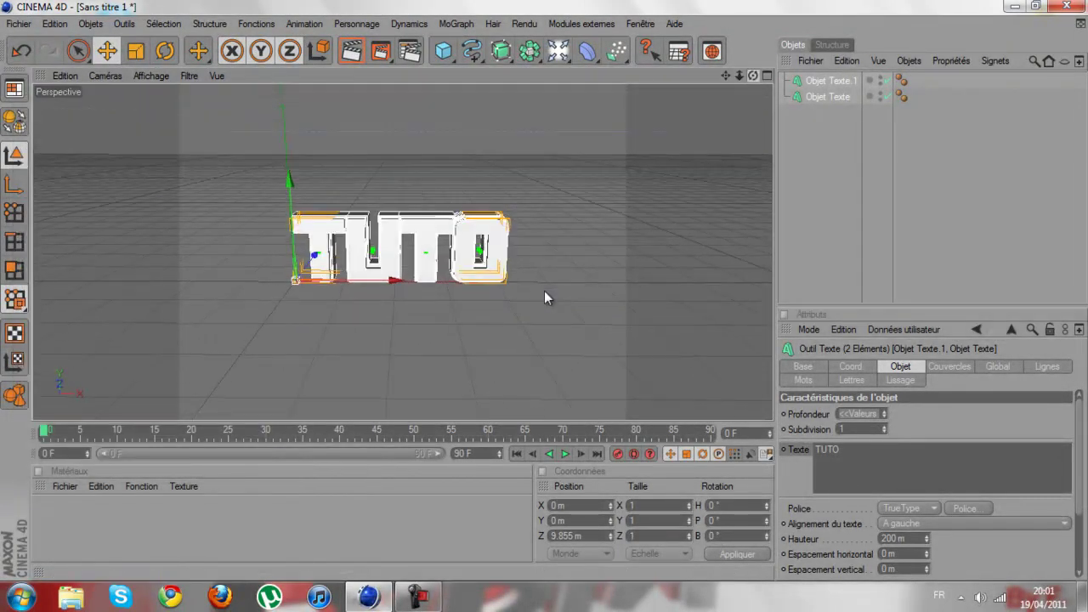
Create a new material and set its colour to pure white.
click(157, 510)
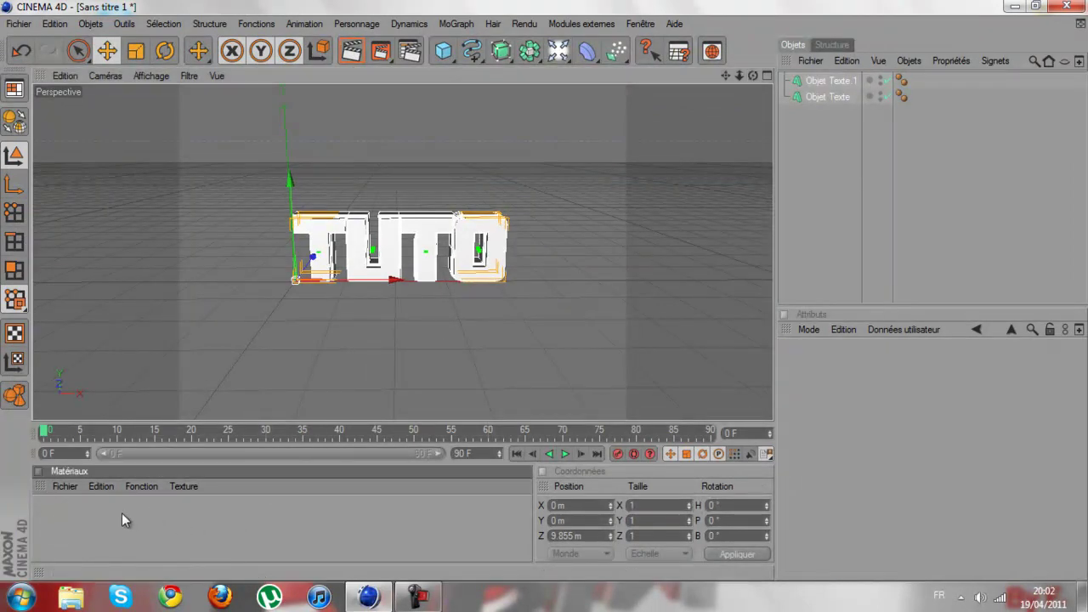
double_click(121, 513)
click(829, 170)
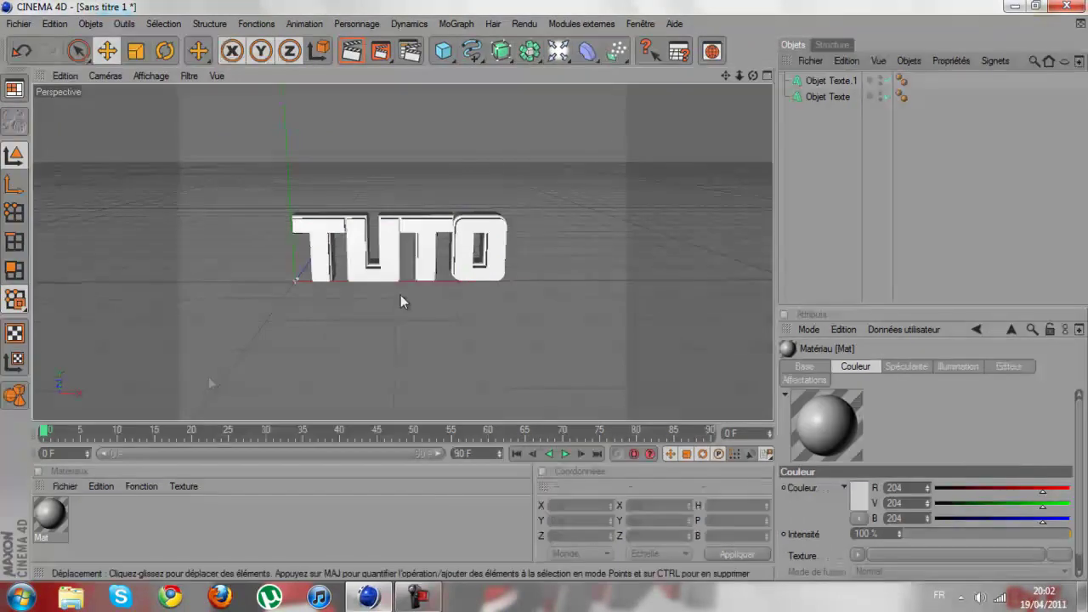
double_click(50, 513)
click(430, 171)
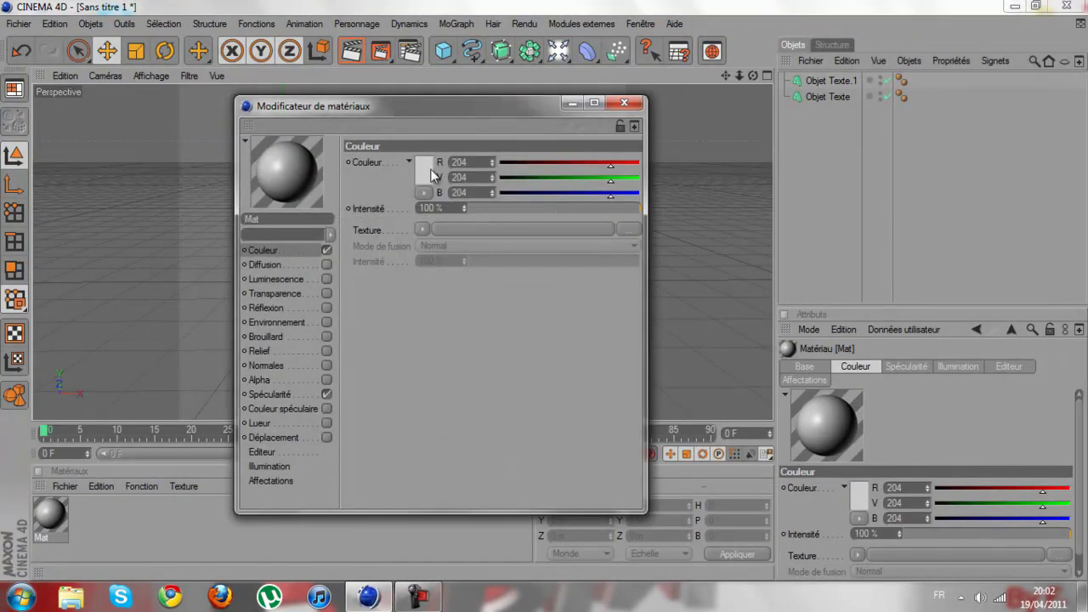
drag(414, 151, 307, 94)
click(400, 229)
Enable reflection at 25% on the white material and apply it to the copied text, Objet Texte.1.
click(312, 306)
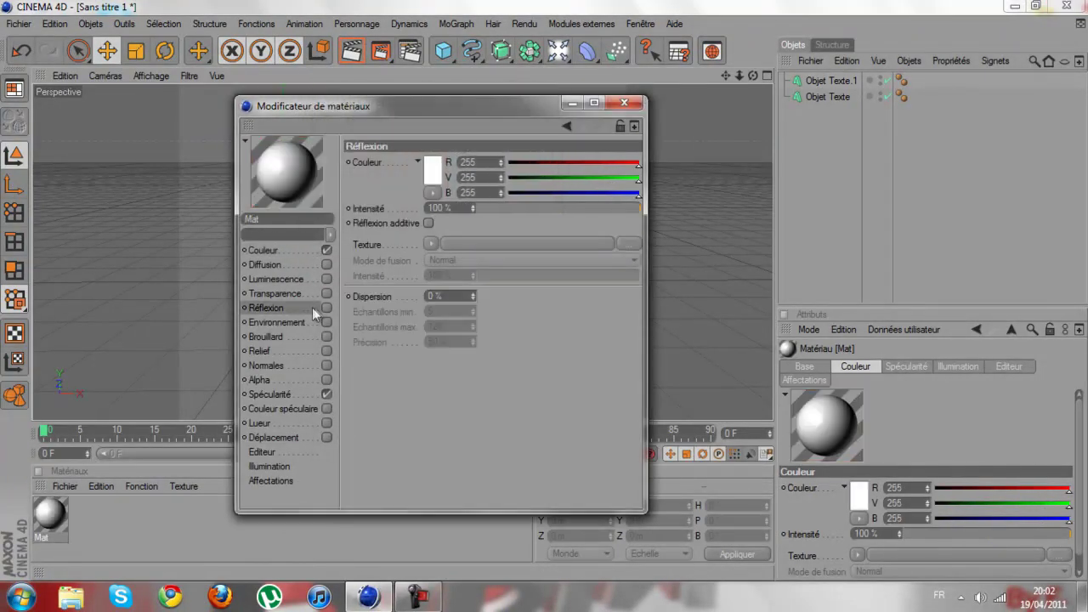
click(493, 208)
drag(504, 211, 519, 208)
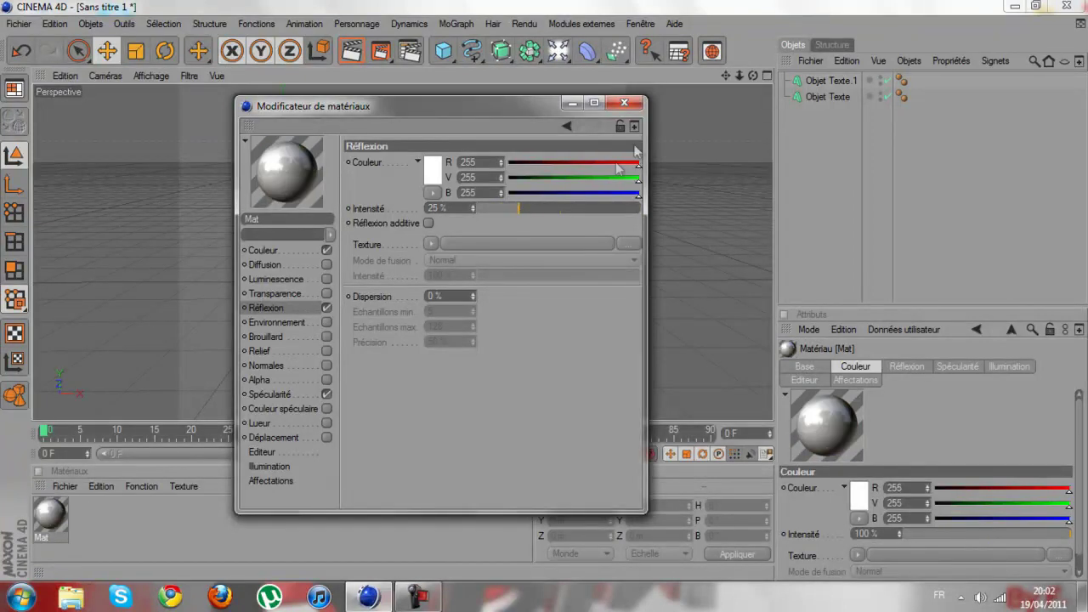
click(623, 102)
drag(94, 472, 846, 82)
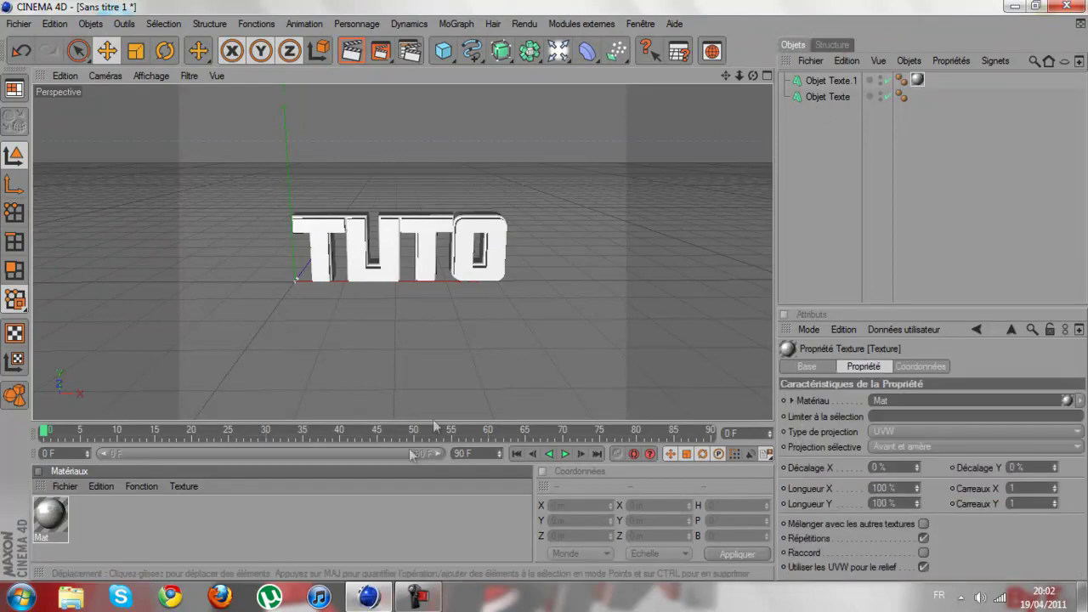
Create a second material and make its colour blue with R 0, V 0 and B 204.
double_click(275, 529)
double_click(50, 514)
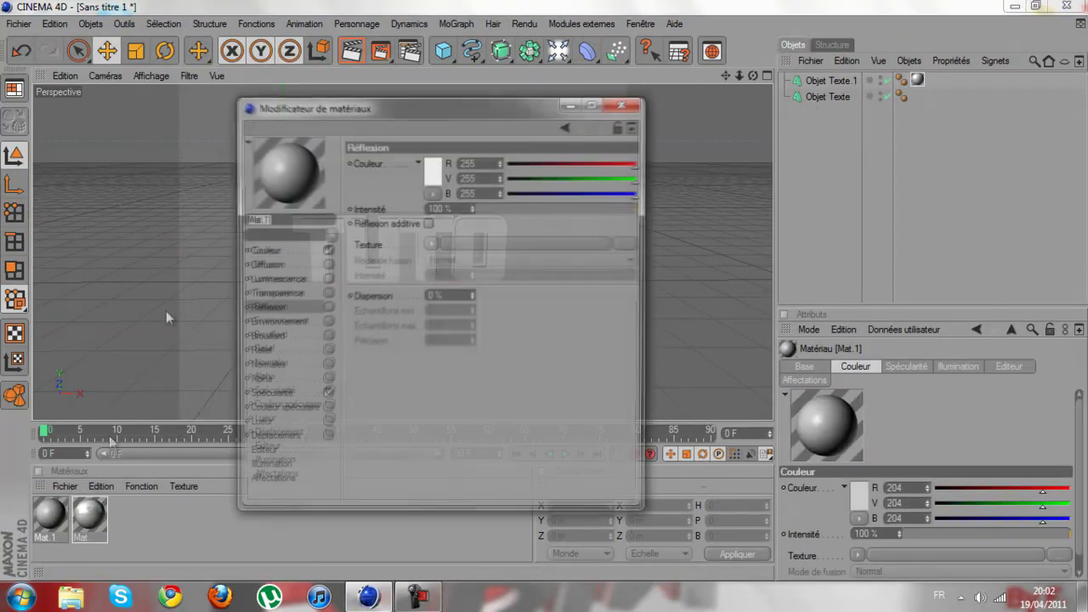
drag(557, 178, 506, 162)
click(620, 193)
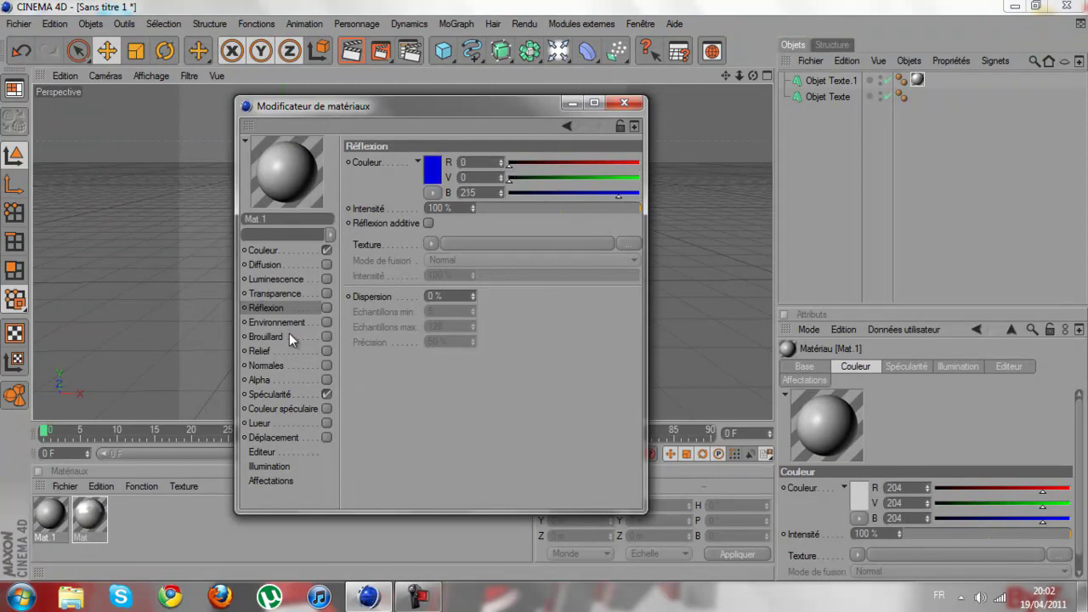
click(318, 250)
drag(610, 165, 421, 161)
drag(544, 179, 457, 175)
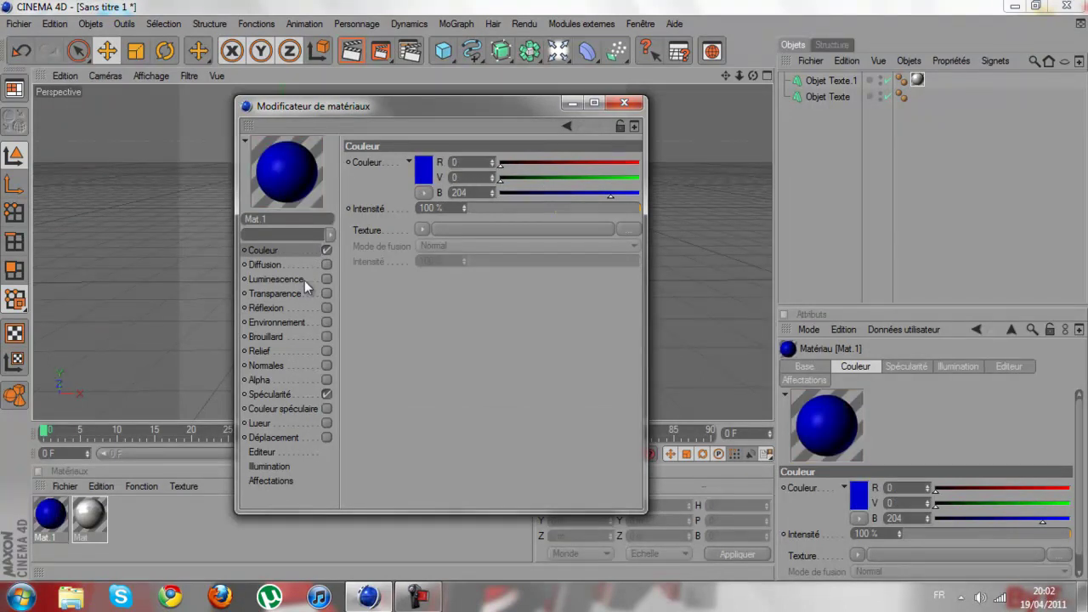
Enable reflection at 40% on the blue material and apply it to the original text, Objet Texte.
click(313, 308)
click(326, 307)
drag(516, 165, 544, 207)
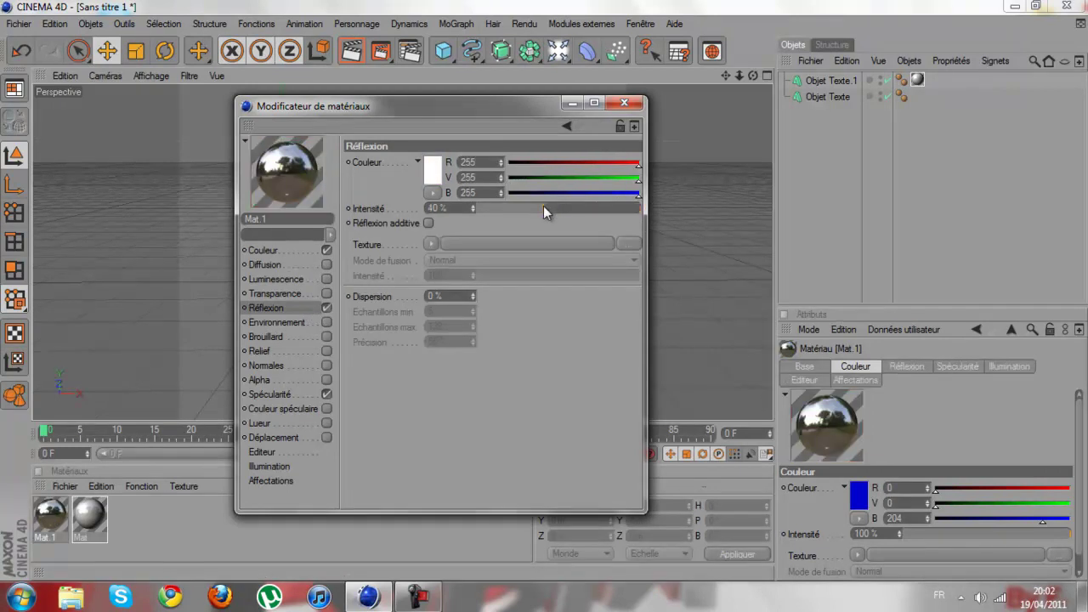
click(623, 102)
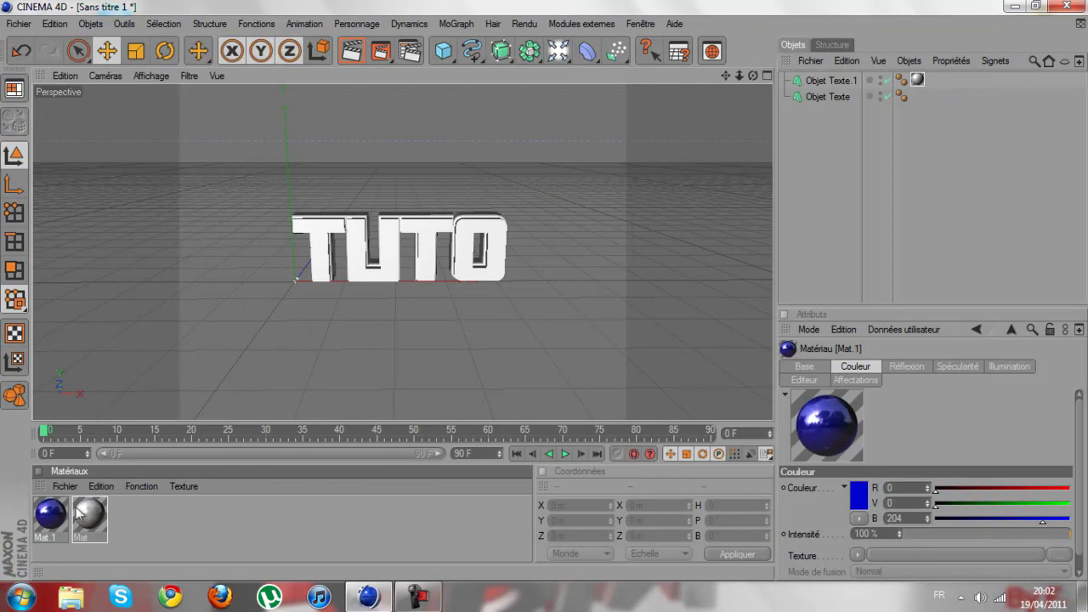
drag(747, 165, 830, 97)
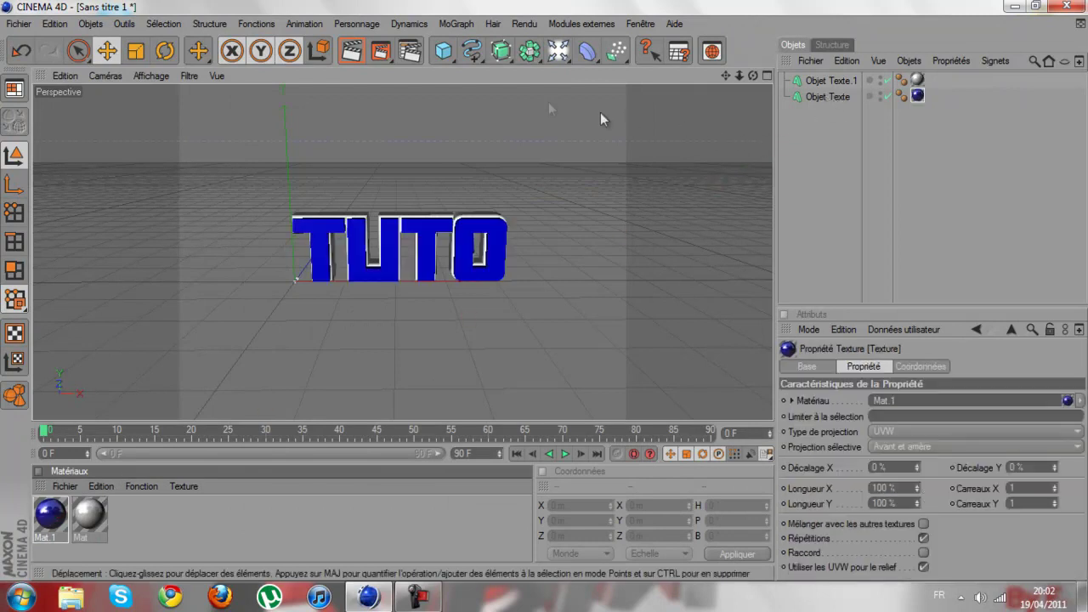
Add three Omni lights along the base of the text, at X 0 m, about 420 m and about 228 m.
click(584, 51)
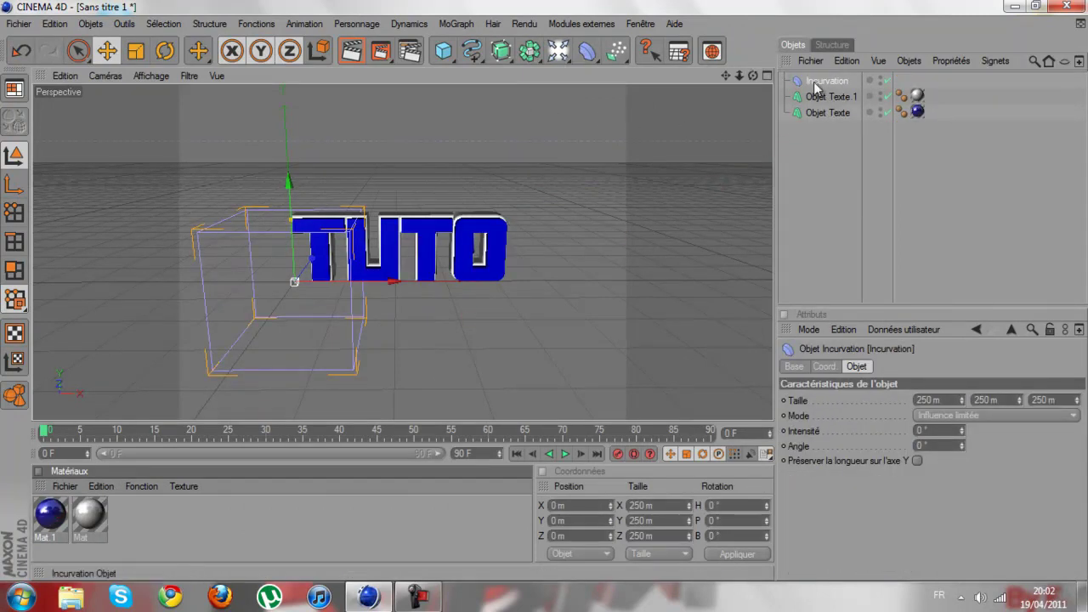
key(Delete)
click(558, 51)
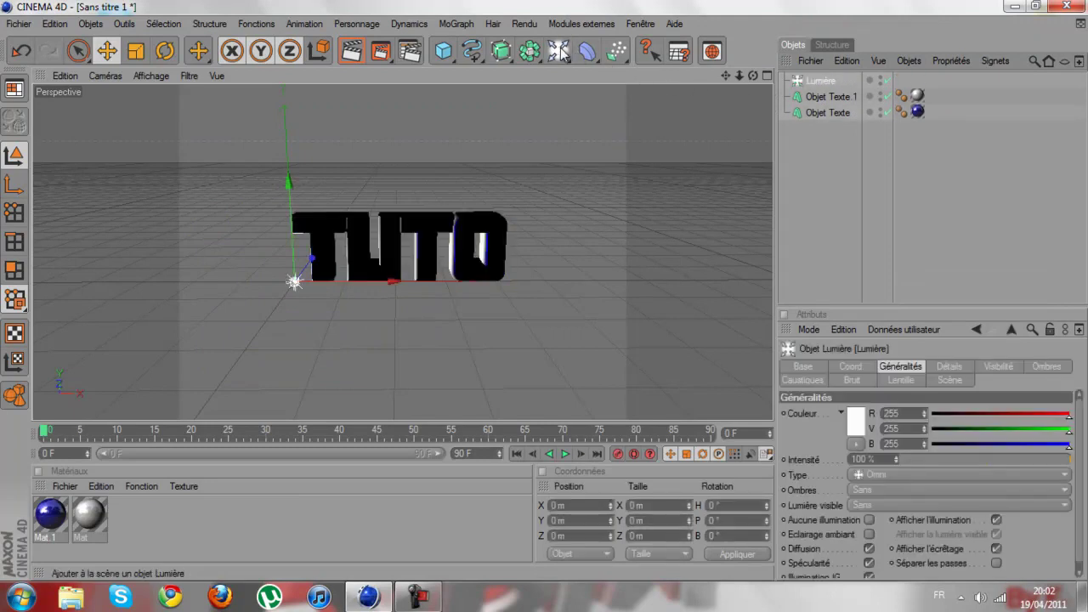
click(561, 52)
drag(393, 281, 545, 290)
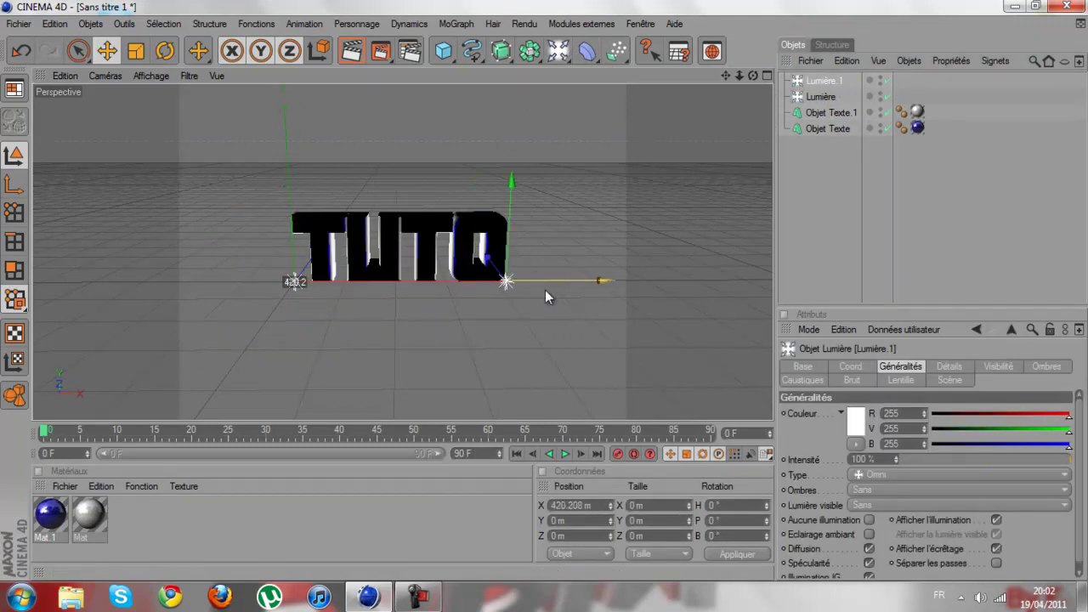
click(559, 52)
drag(392, 282, 544, 290)
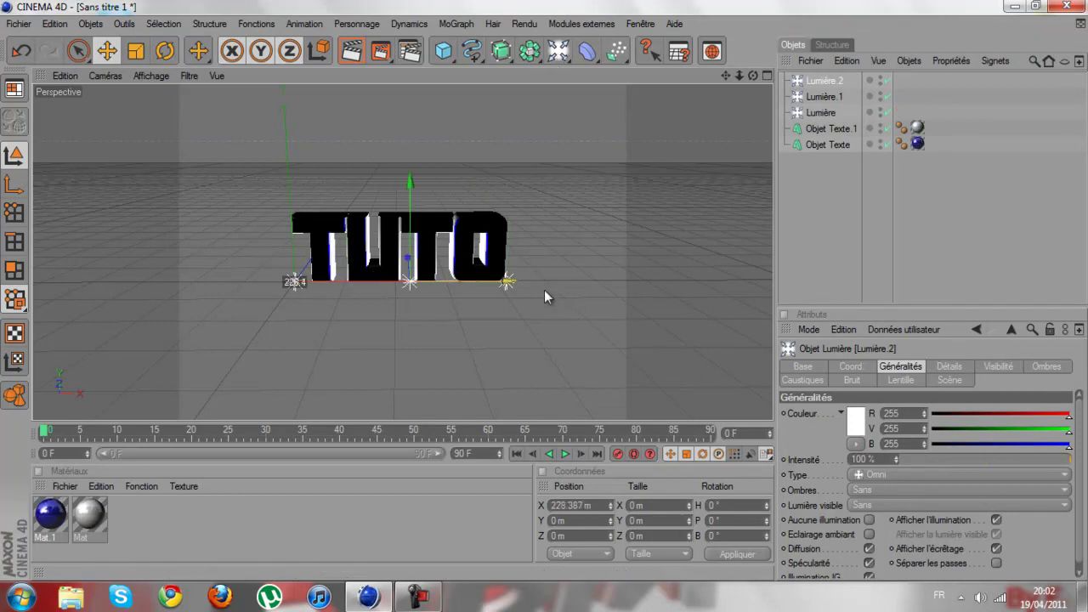
drag(753, 76, 722, 85)
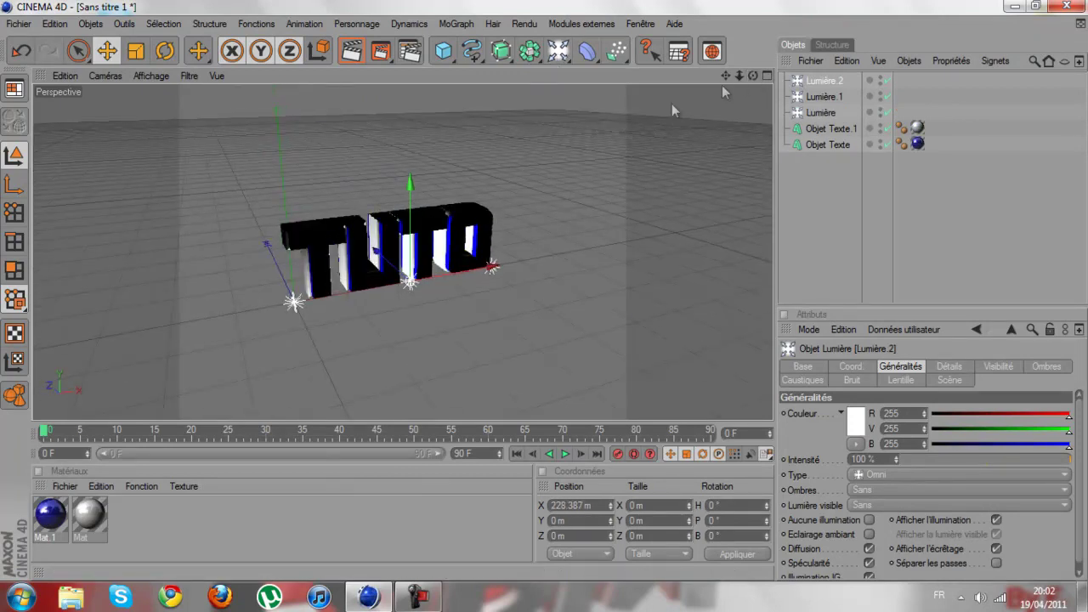
Move the third light, Lumière.2, in front of the text to Y about 75 m and Z about -325 m.
drag(389, 264, 549, 293)
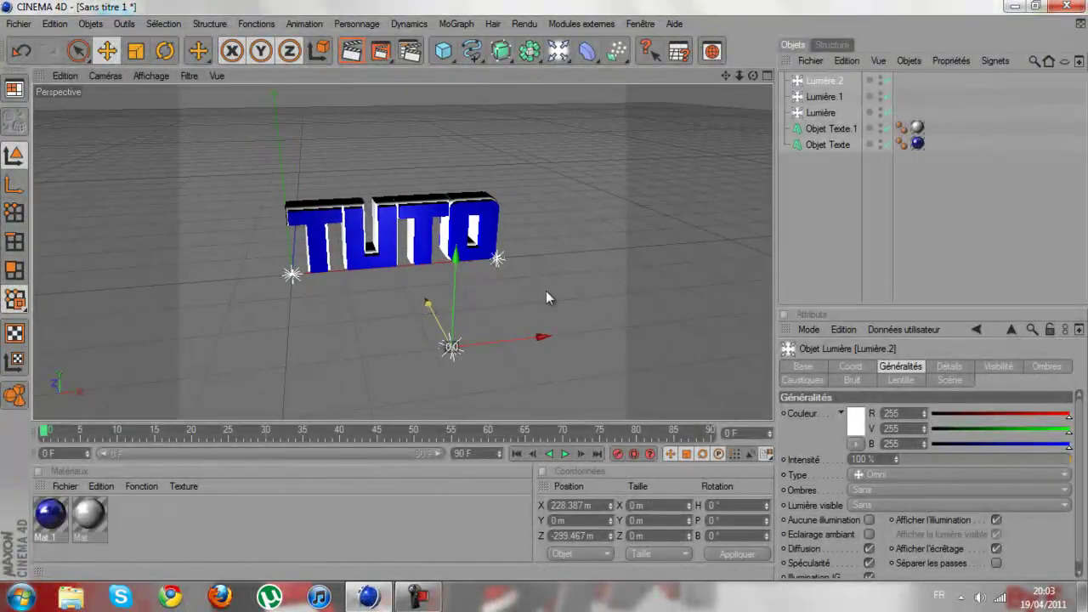
drag(452, 292, 544, 289)
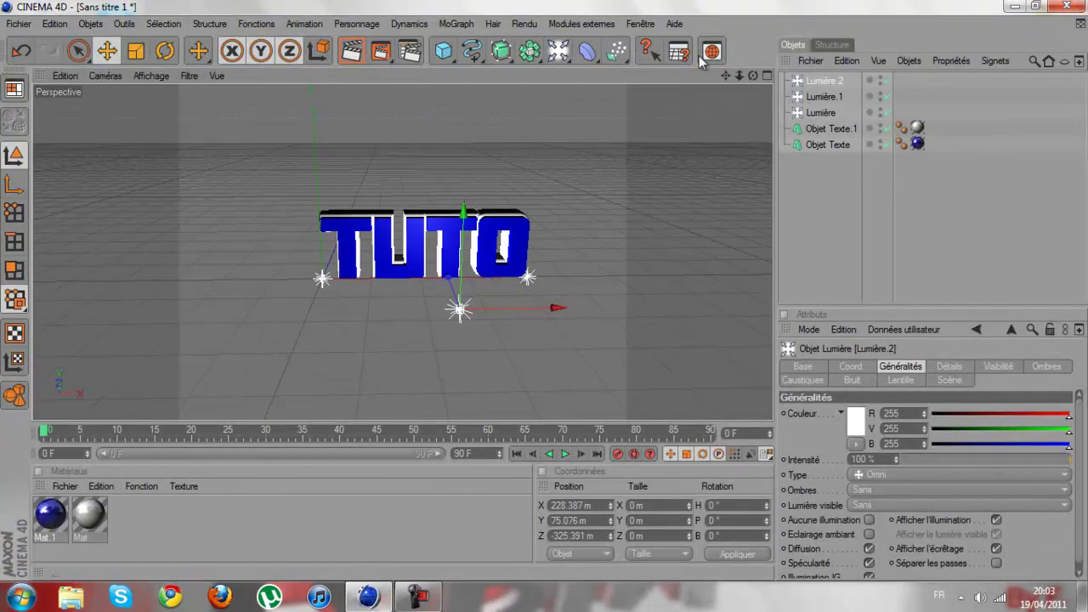
drag(725, 79, 539, 289)
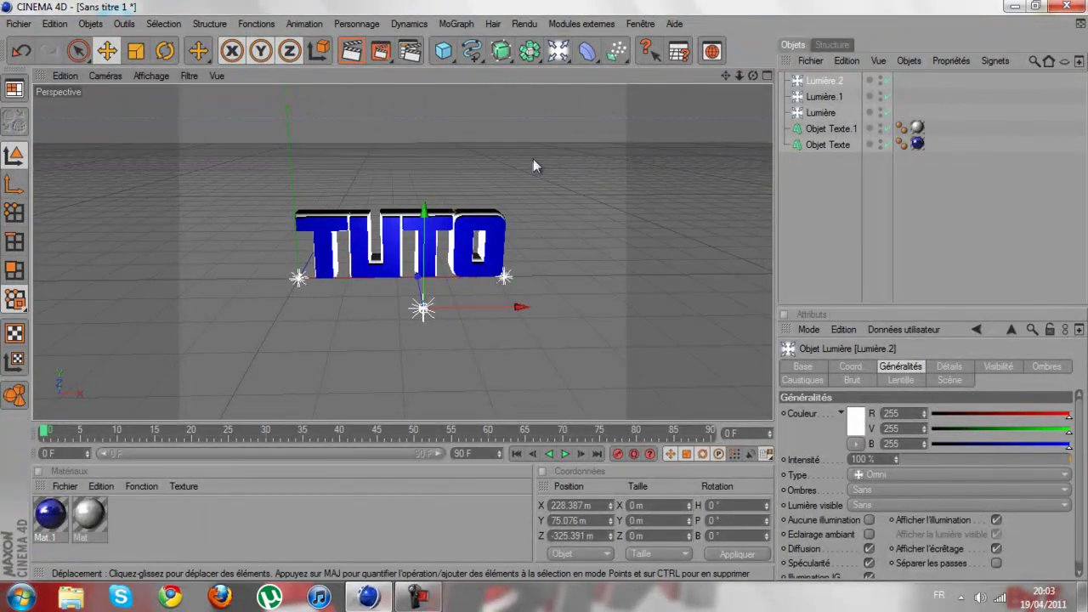
Add a particle emitter to the scene and raise it above the start of the text to Y about 170 m.
click(616, 52)
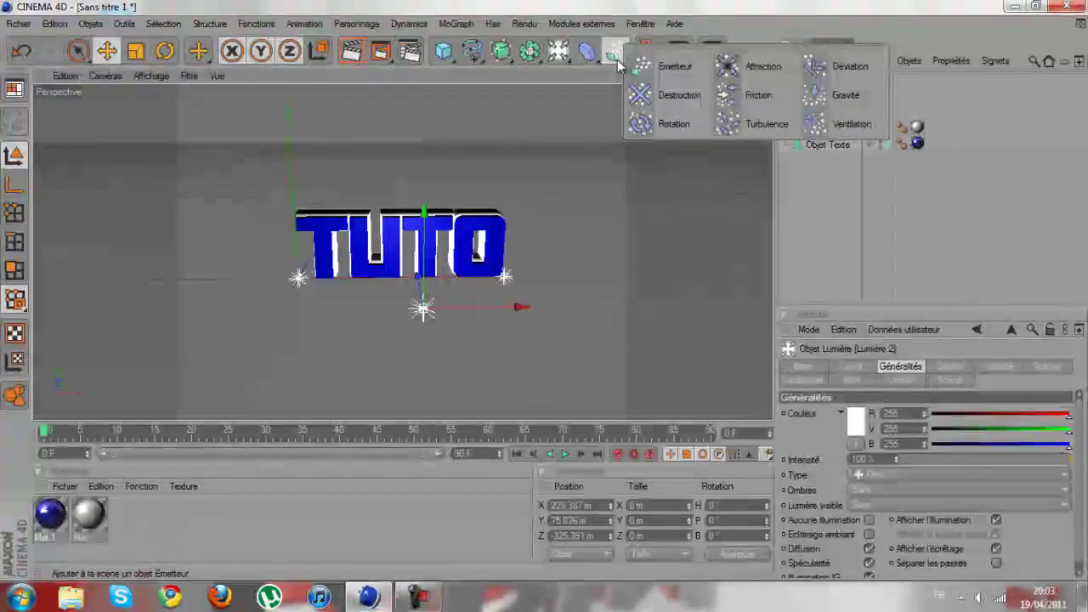
click(644, 68)
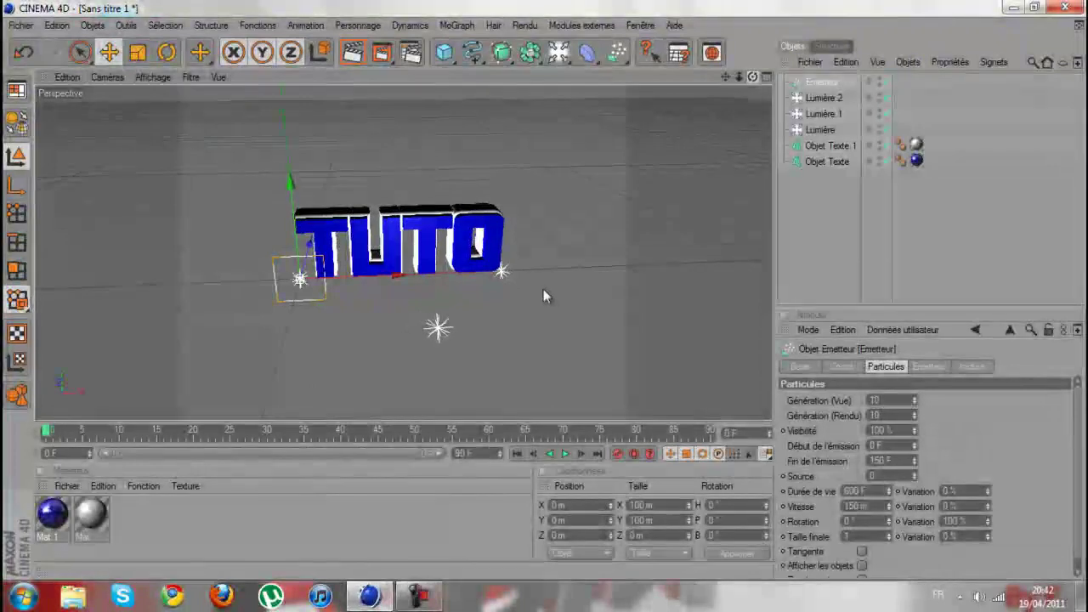
drag(543, 289, 545, 290)
drag(751, 77, 544, 294)
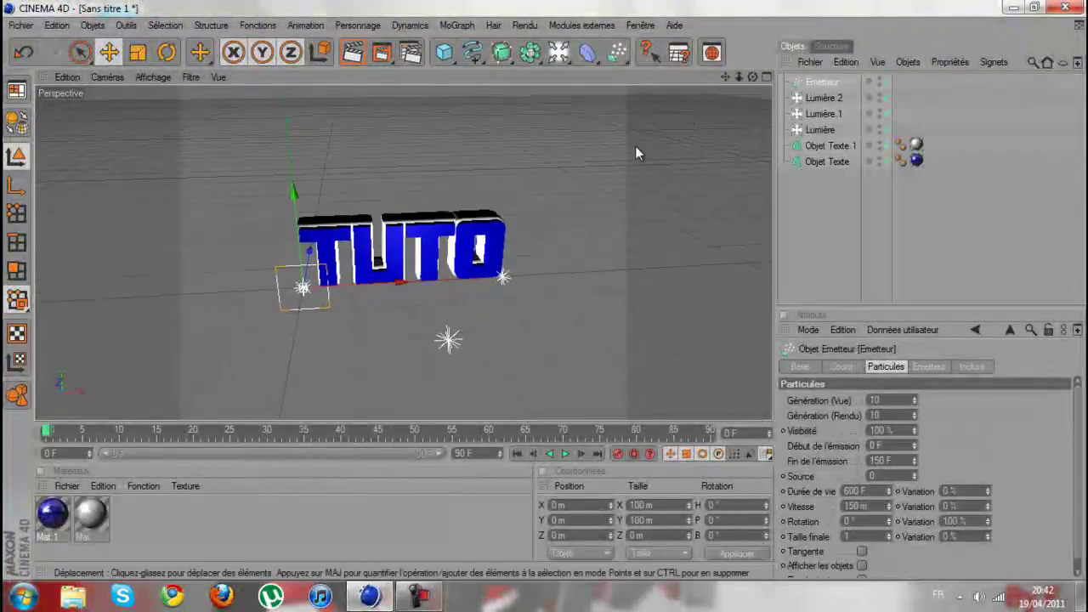
drag(752, 77, 544, 288)
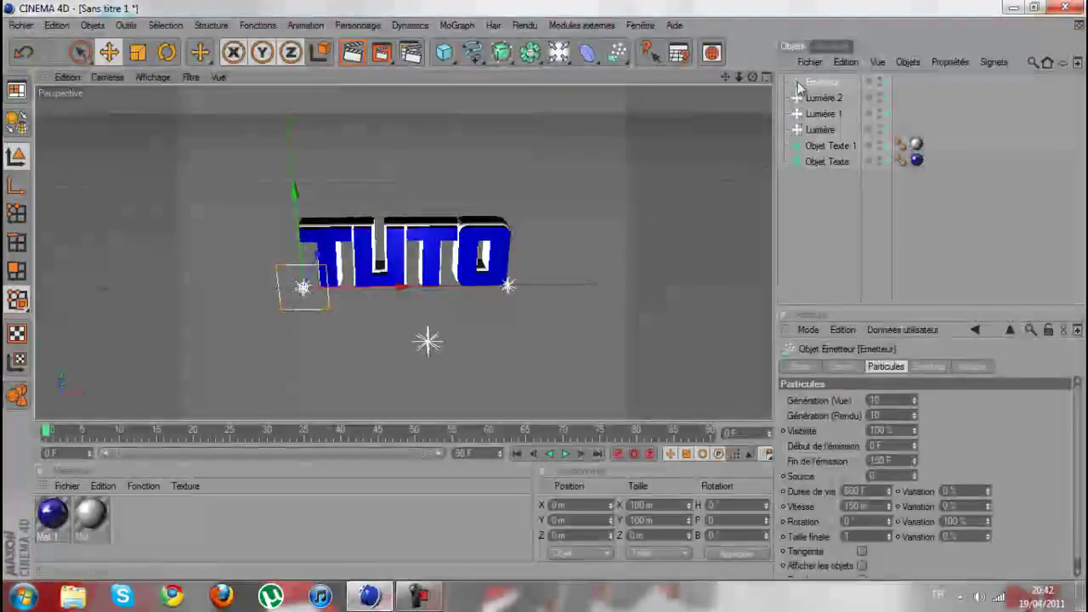
drag(298, 255, 546, 295)
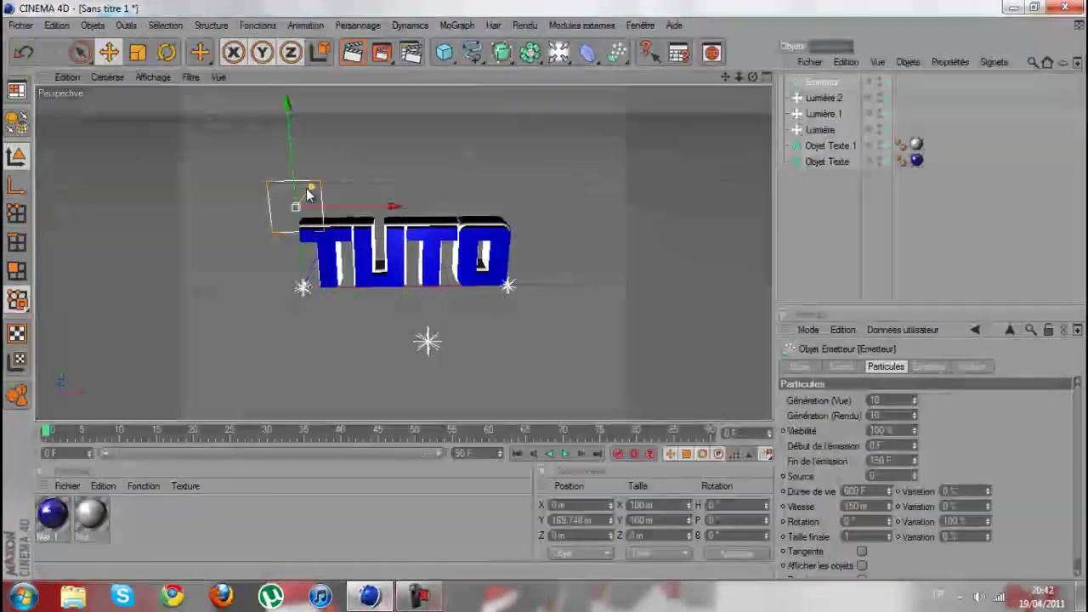
Rotate the emitter to H -90°, move it to X about -20 m and Y about 167 m, and preview the particles.
click(166, 51)
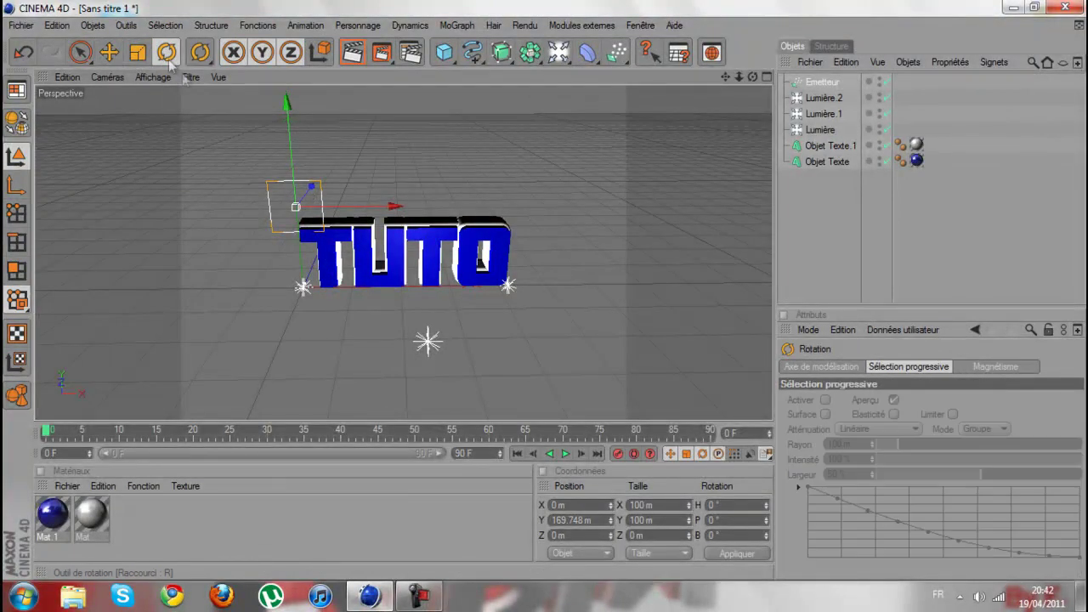
drag(344, 227, 232, 225)
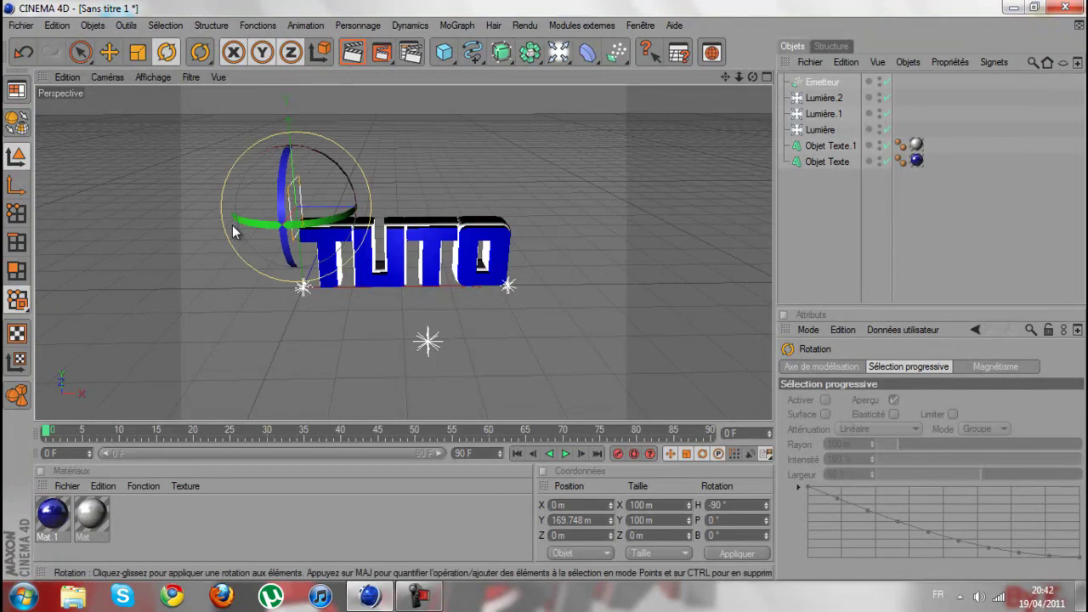
click(109, 52)
mouse_move(290, 146)
mouse_down()
mouse_move(291, 162)
mouse_move(290, 148)
mouse_up()
drag(378, 207, 373, 207)
drag(544, 296, 544, 296)
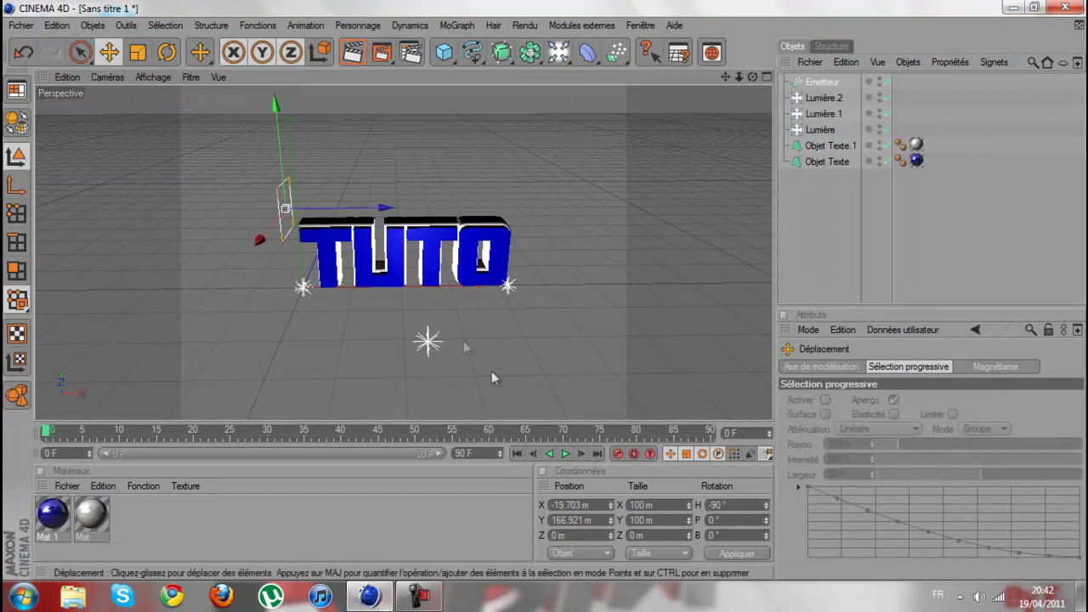
click(568, 454)
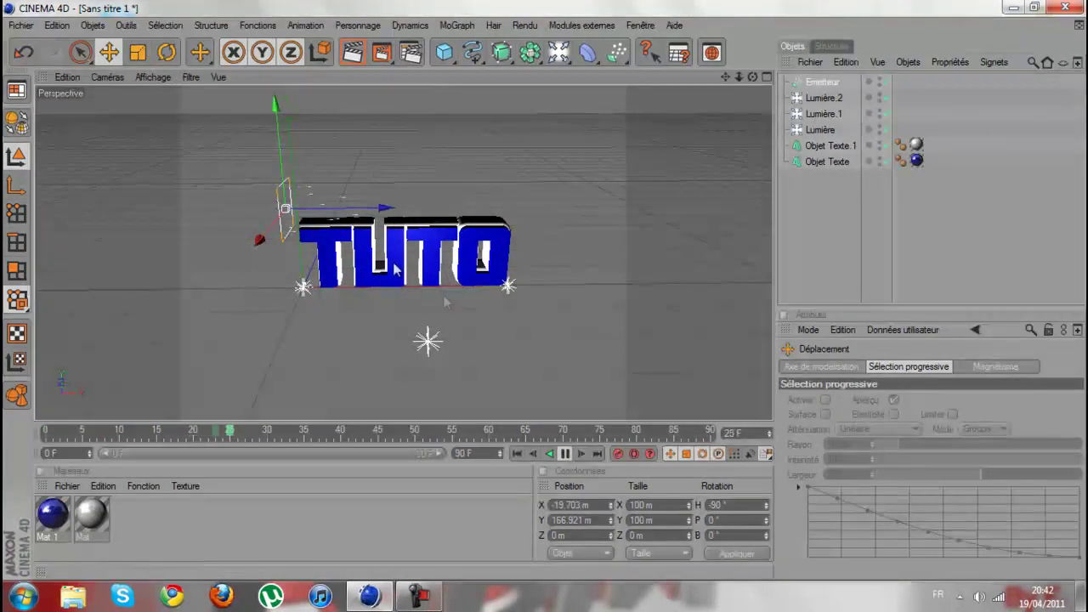
click(567, 454)
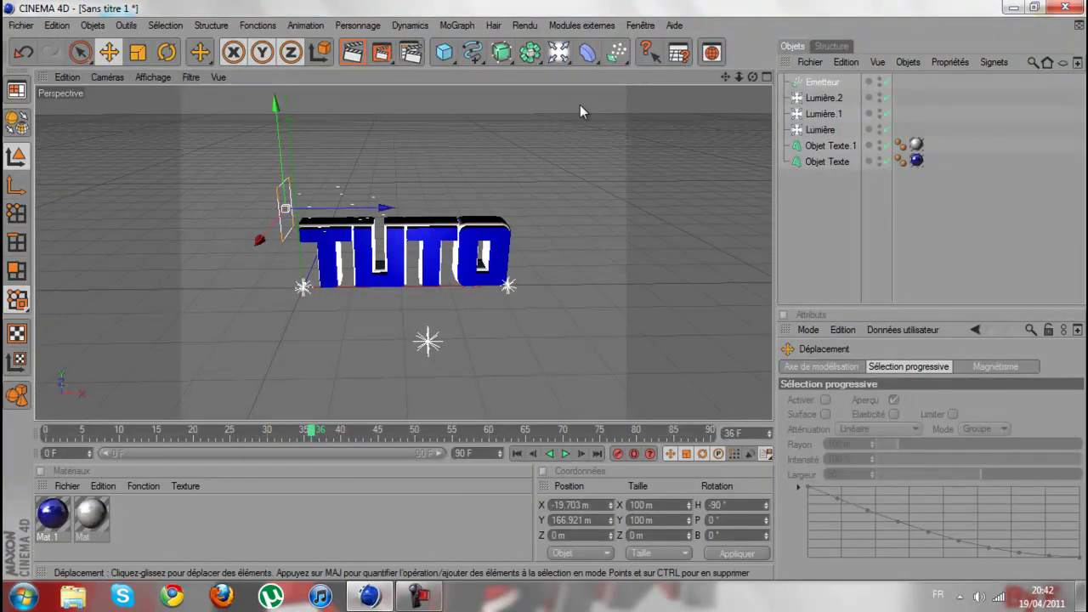
Add a sphere with a 15 m radius and make it a child of the emitter.
click(443, 52)
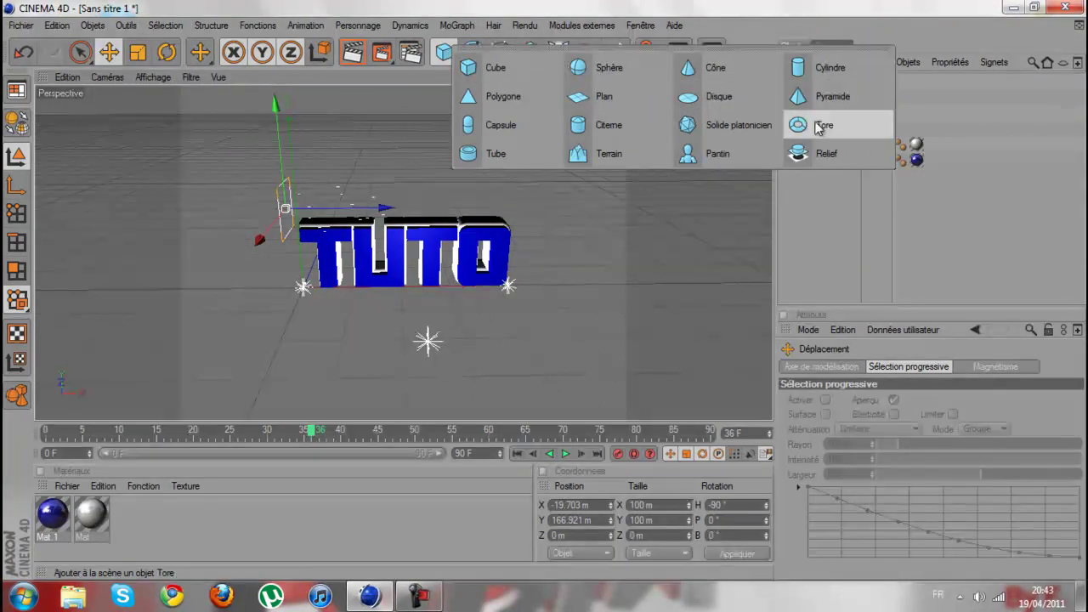
click(580, 70)
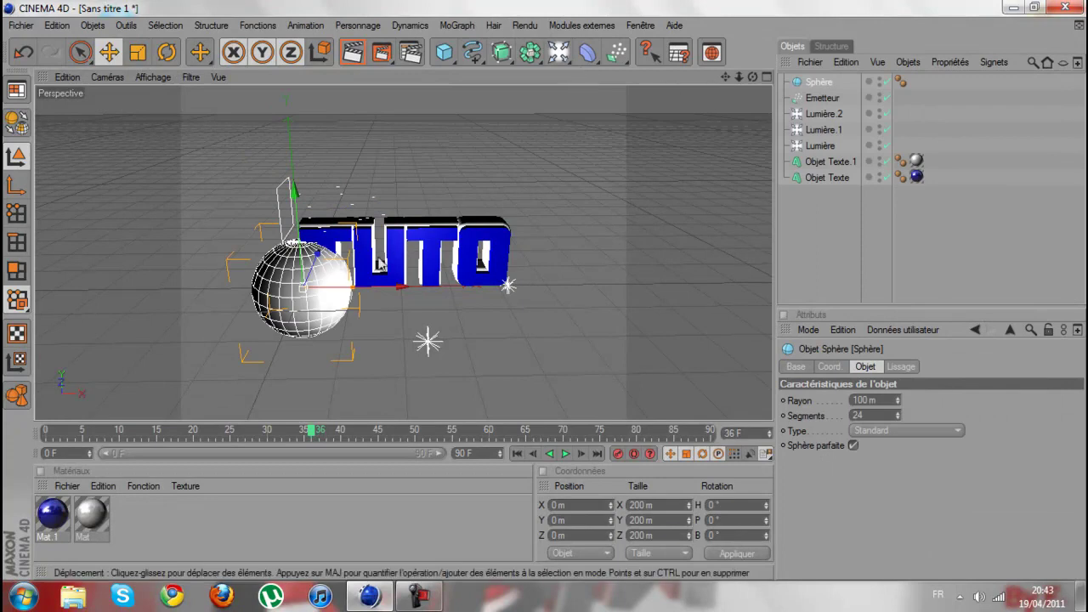
click(873, 400)
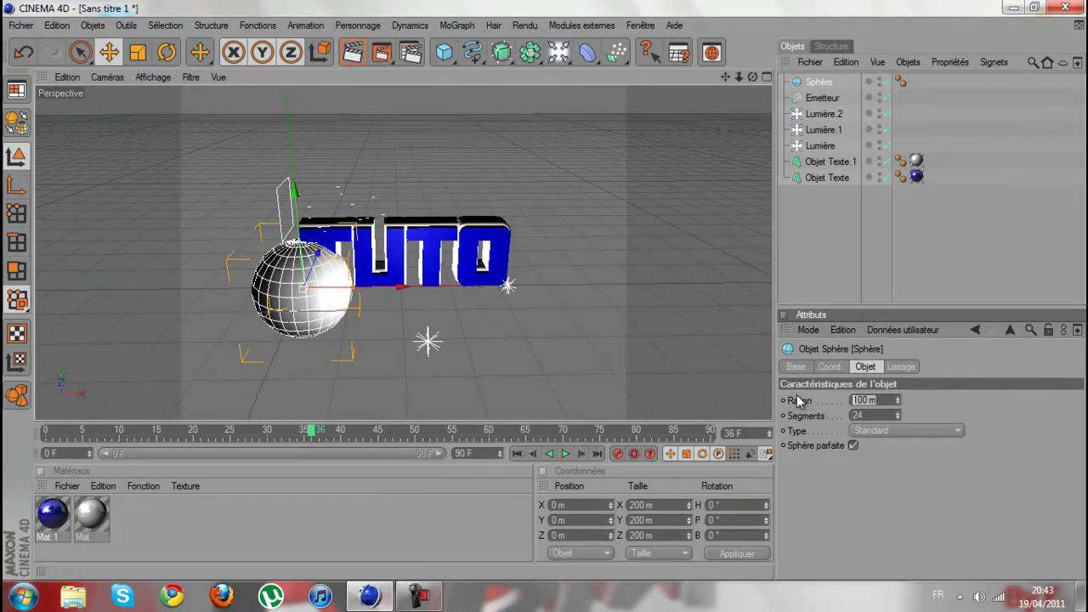
key(Tab)
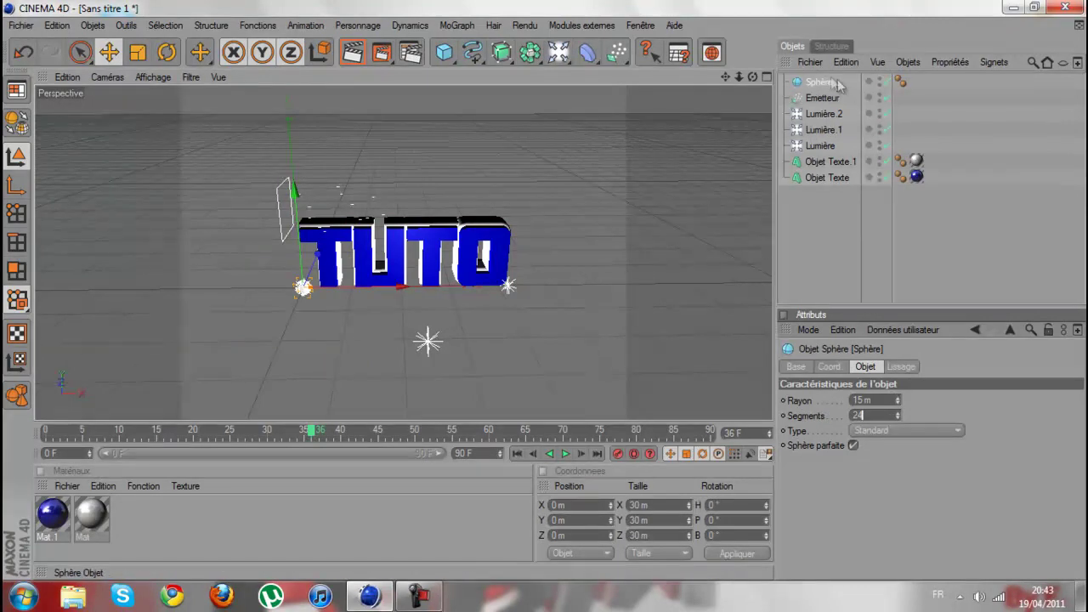
drag(823, 82, 822, 97)
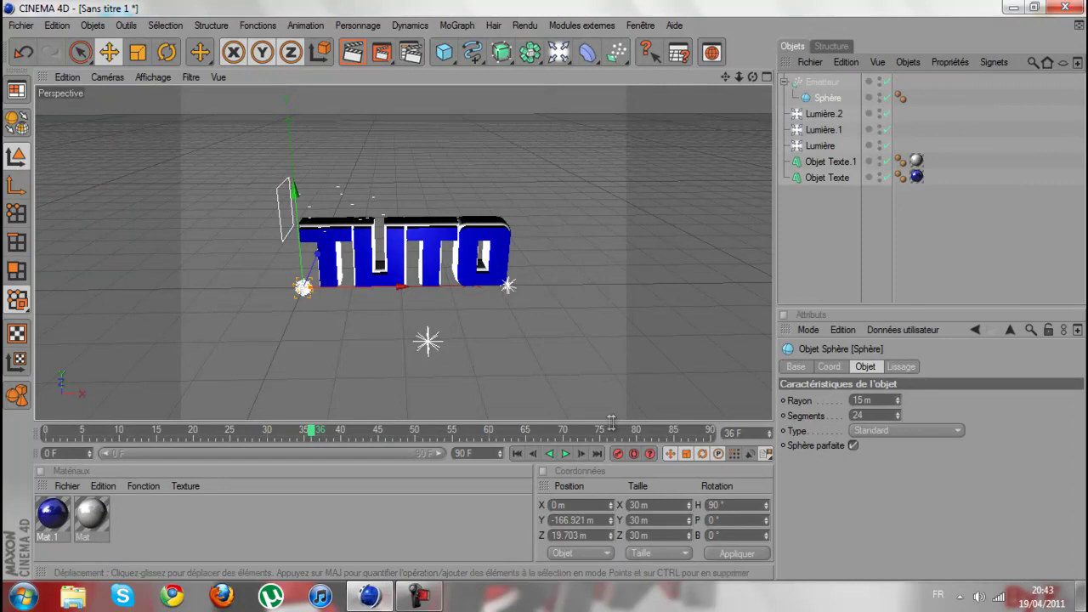
Enable Afficher les objets on the emitter and play the animation from the start to frame 50.
click(565, 452)
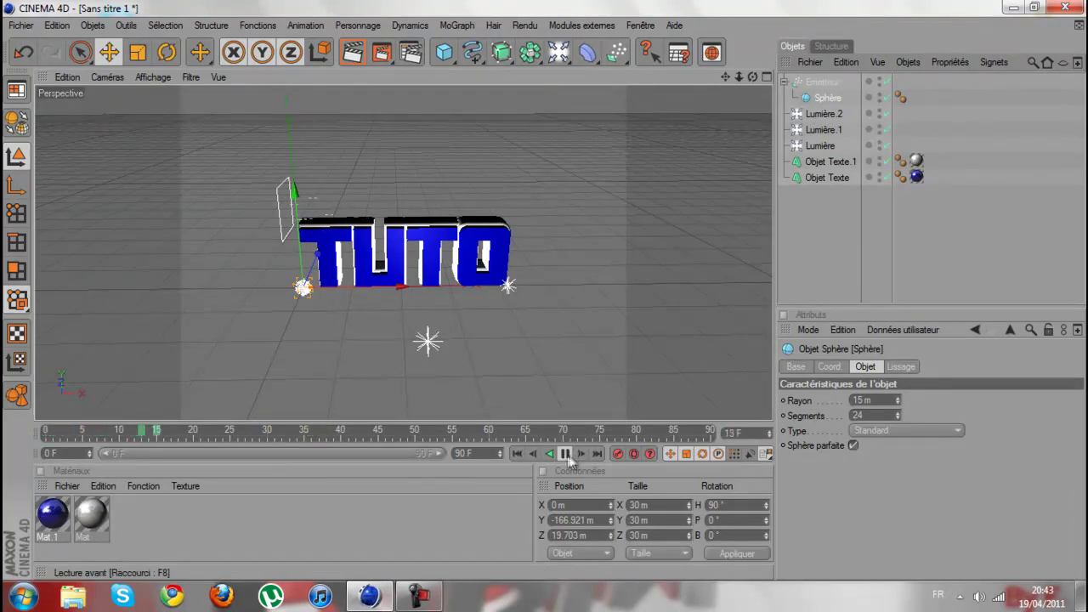
click(565, 453)
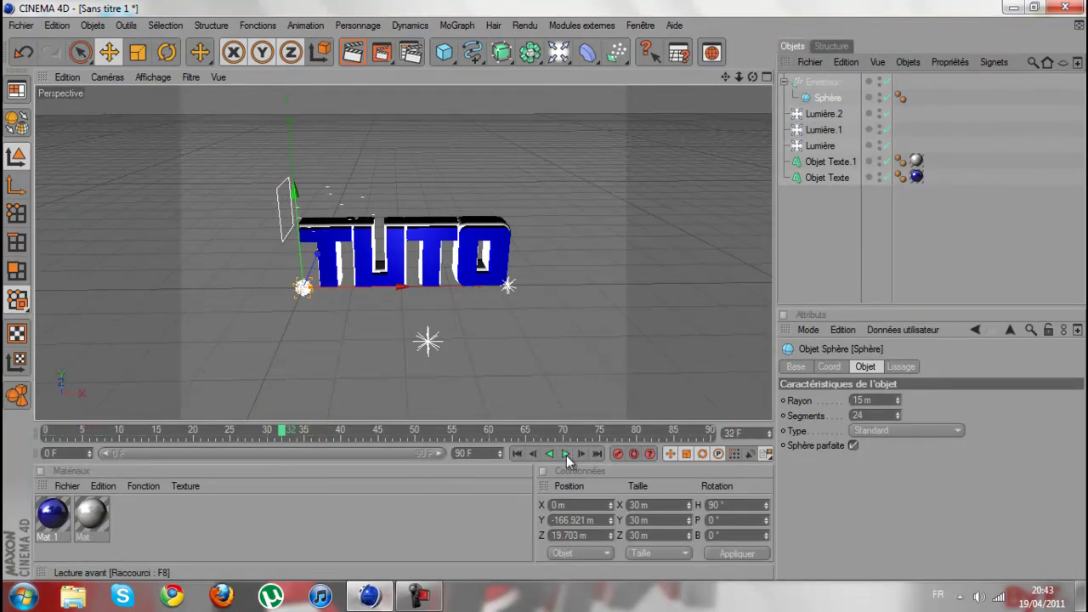
click(820, 82)
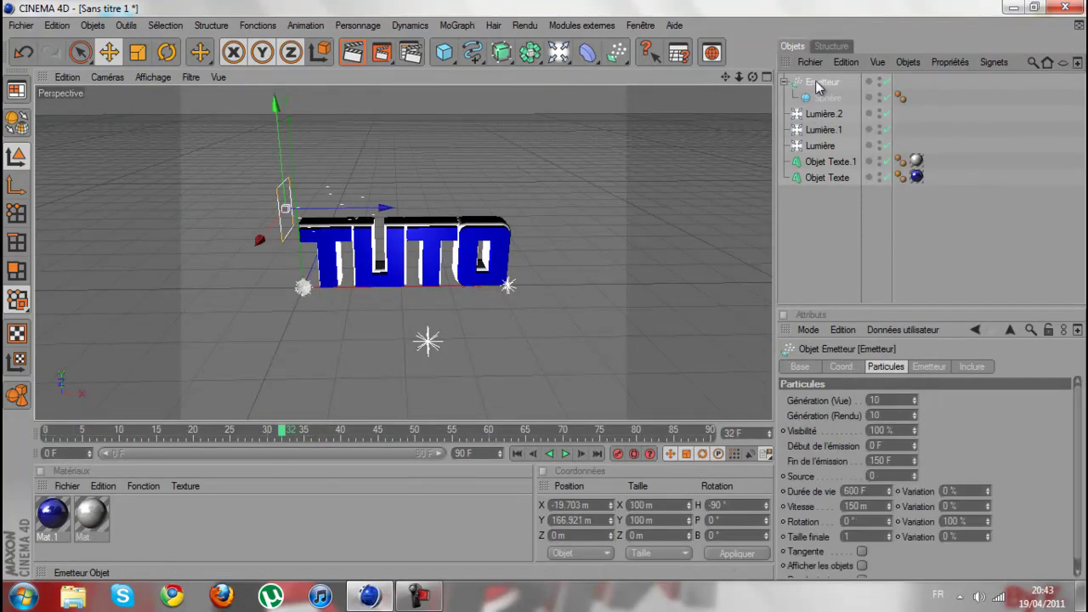
click(861, 566)
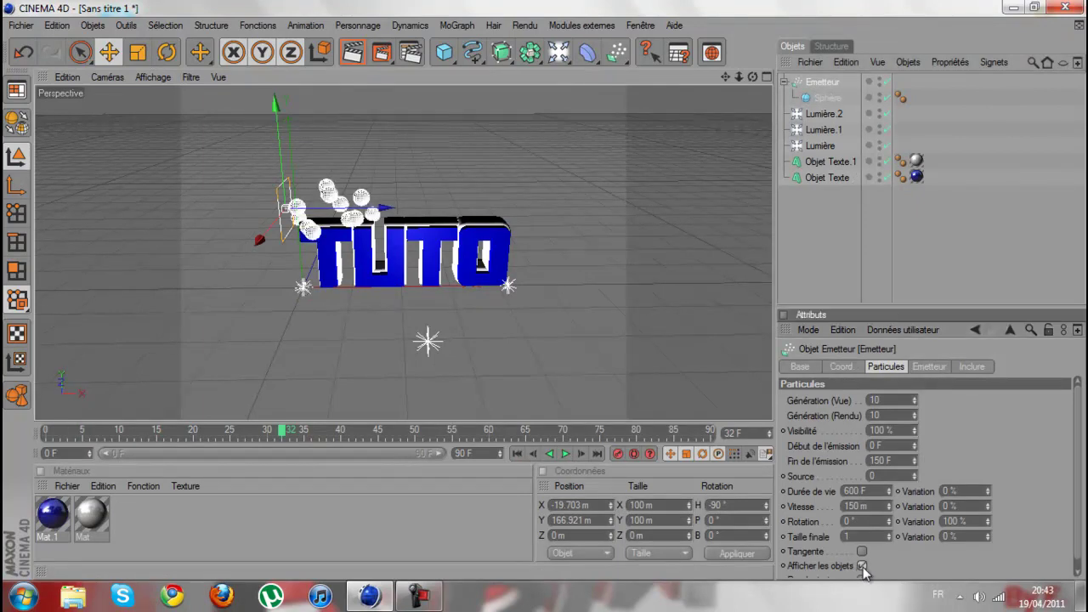
click(515, 453)
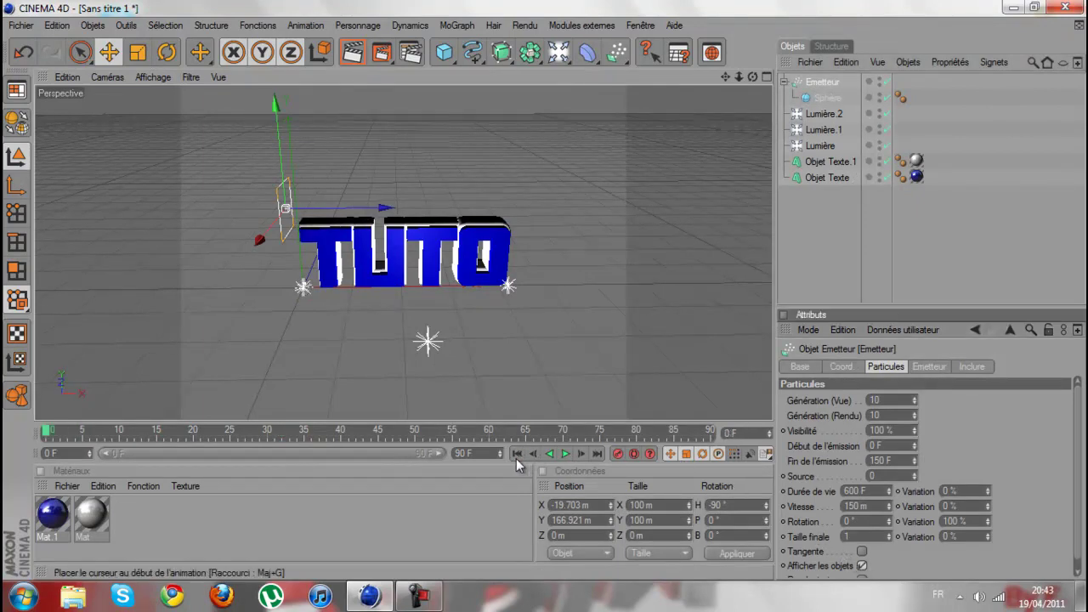
click(565, 453)
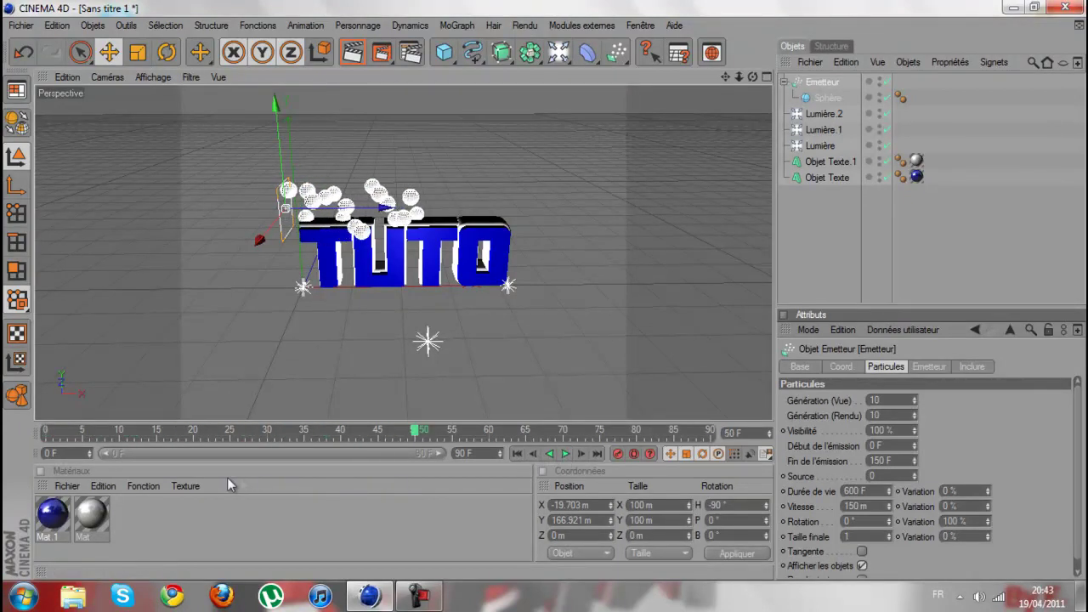
Create a third material and make its colour light blue with R 74, V 74 and B 222.
double_click(196, 514)
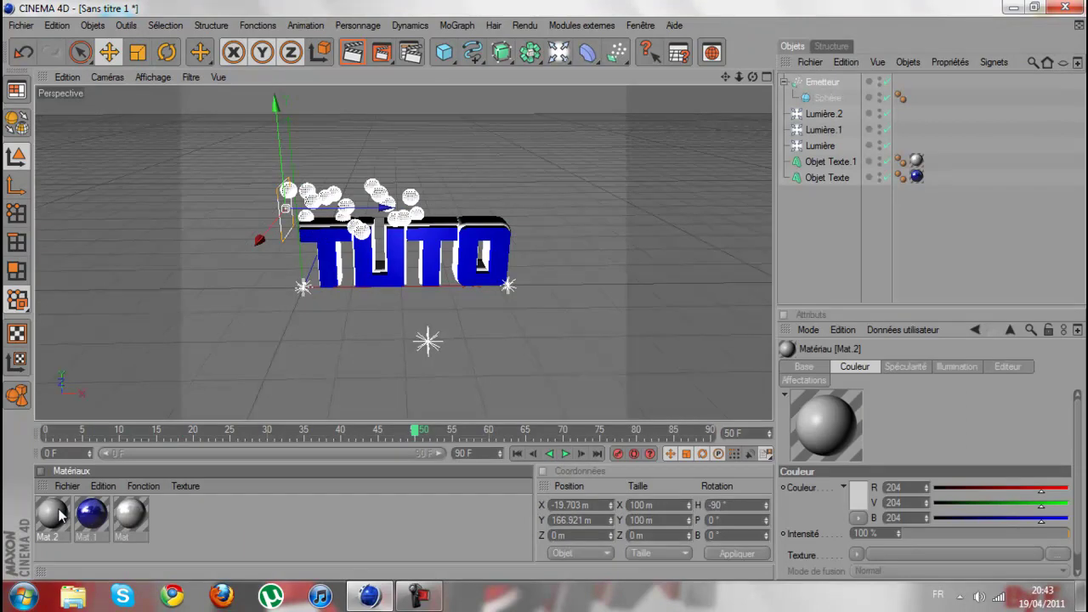
double_click(60, 514)
click(296, 252)
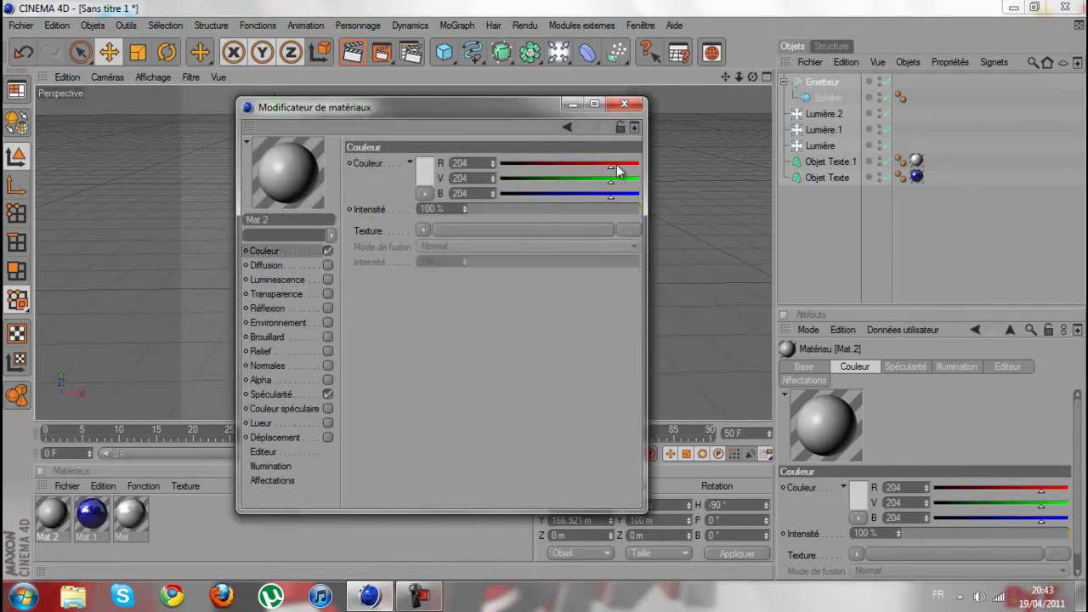
drag(611, 167, 499, 181)
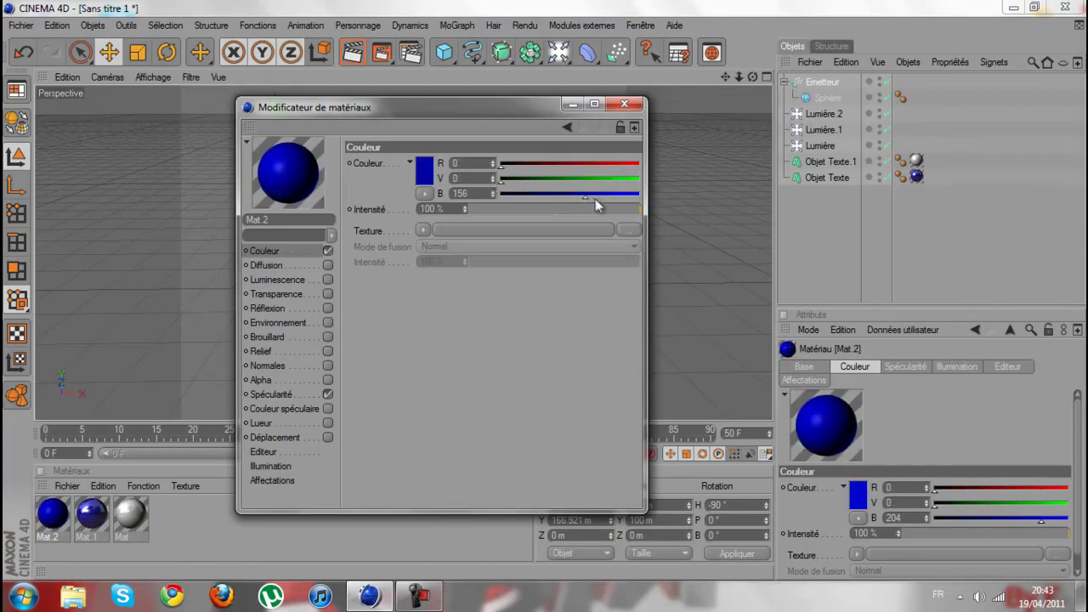
click(425, 170)
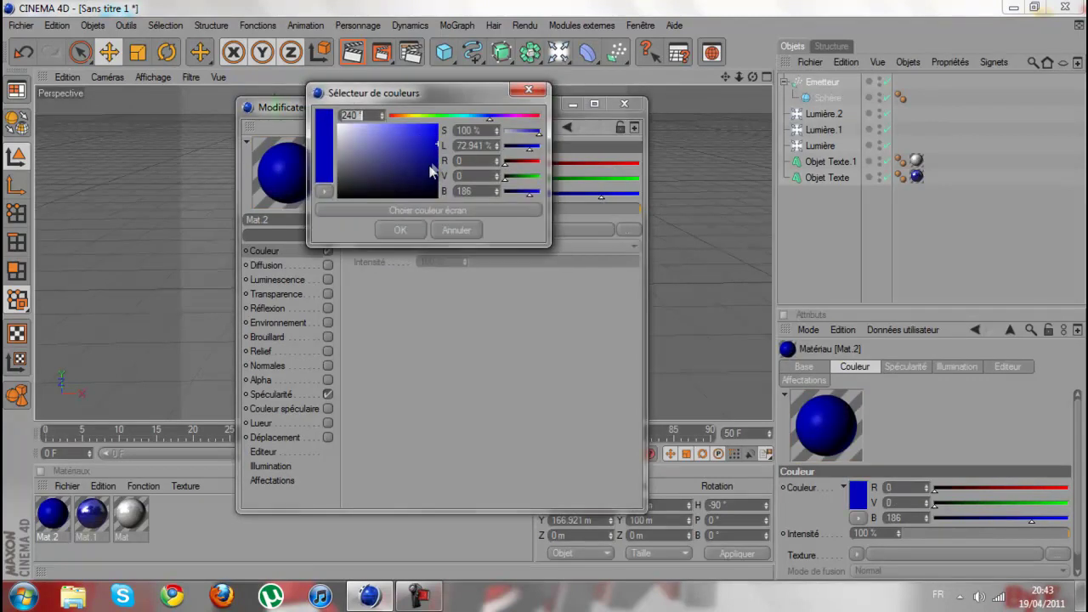
mouse_move(418, 148)
mouse_down()
mouse_move(399, 136)
mouse_move(408, 138)
mouse_up()
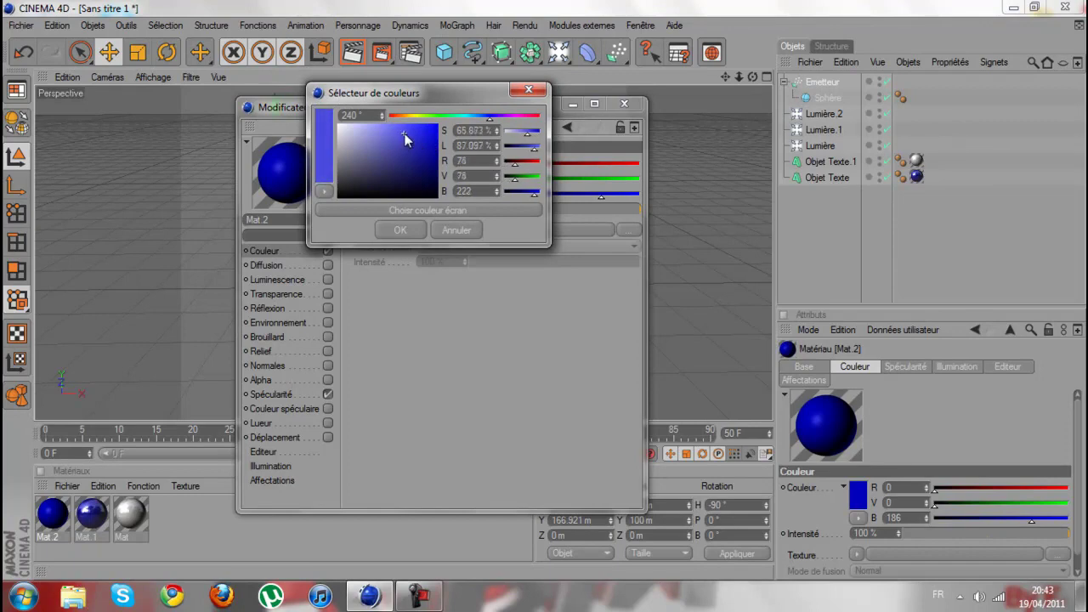
click(400, 230)
Enable reflection at 37% on the light blue material and apply it to the emitter's sphere.
click(327, 308)
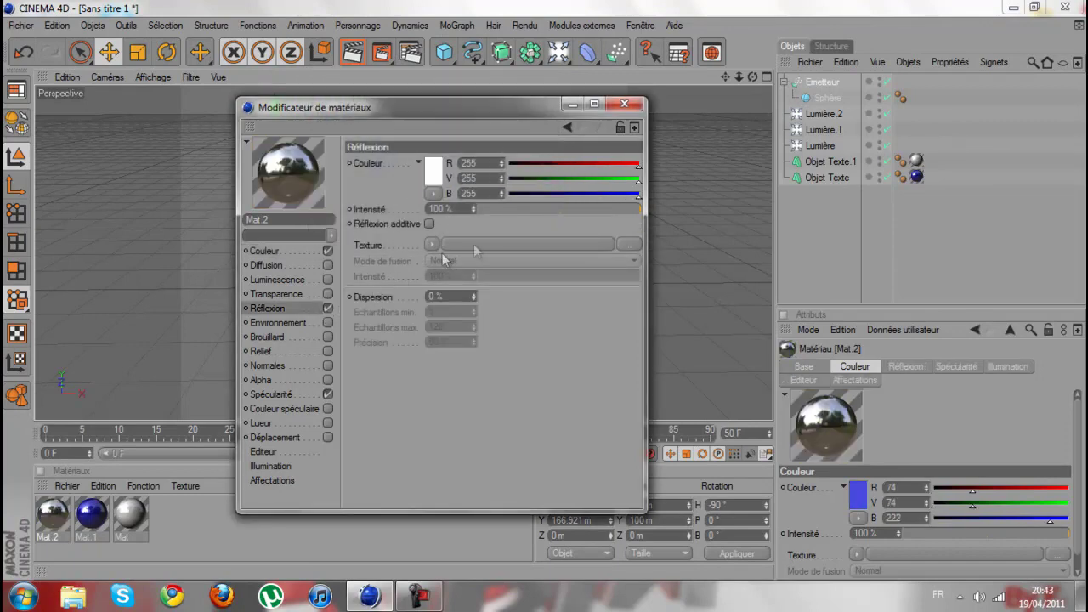
click(534, 208)
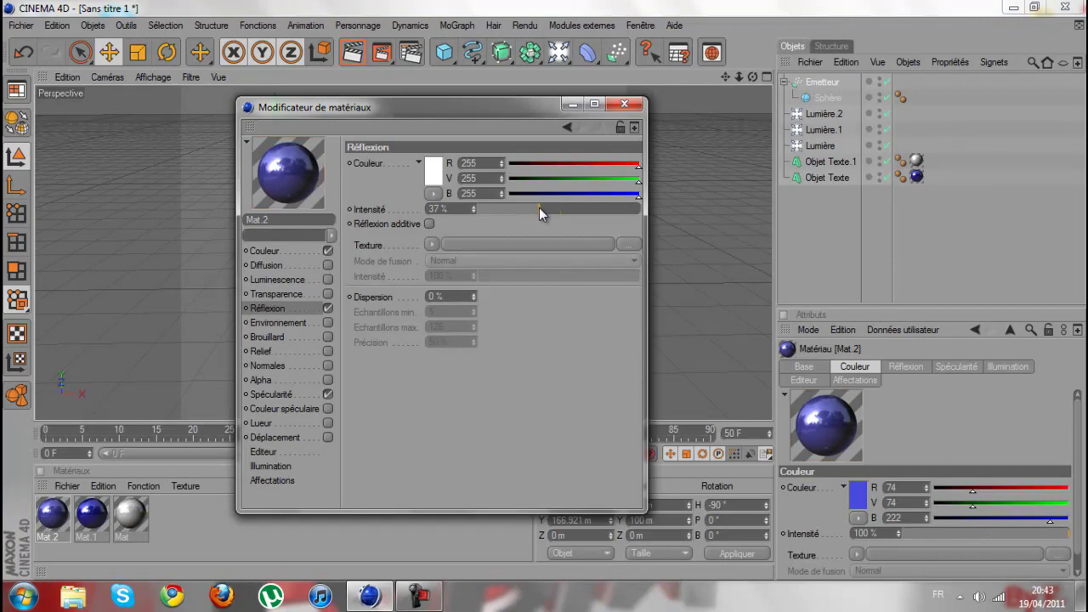
click(624, 102)
drag(58, 510, 831, 94)
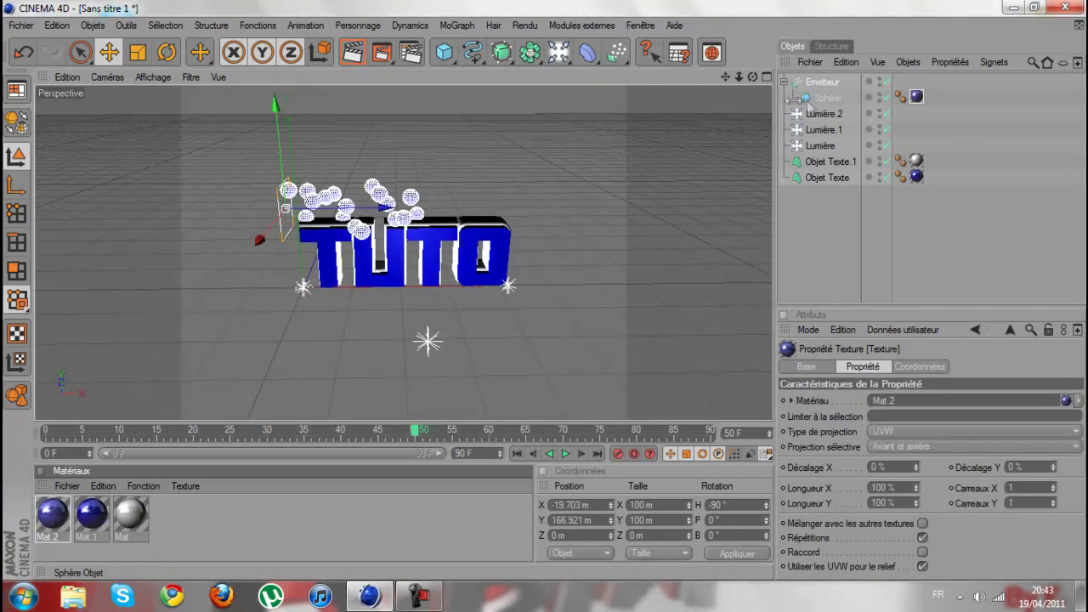
Render the active view to check the text and the emitted spheres, and deselect all objects.
click(359, 57)
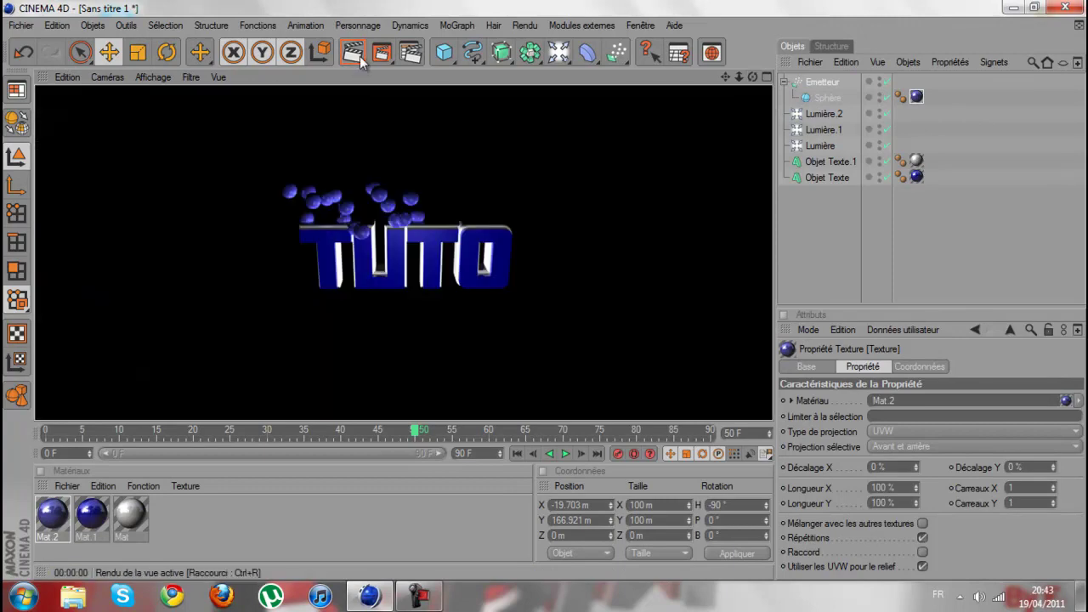
click(385, 147)
drag(751, 76, 544, 296)
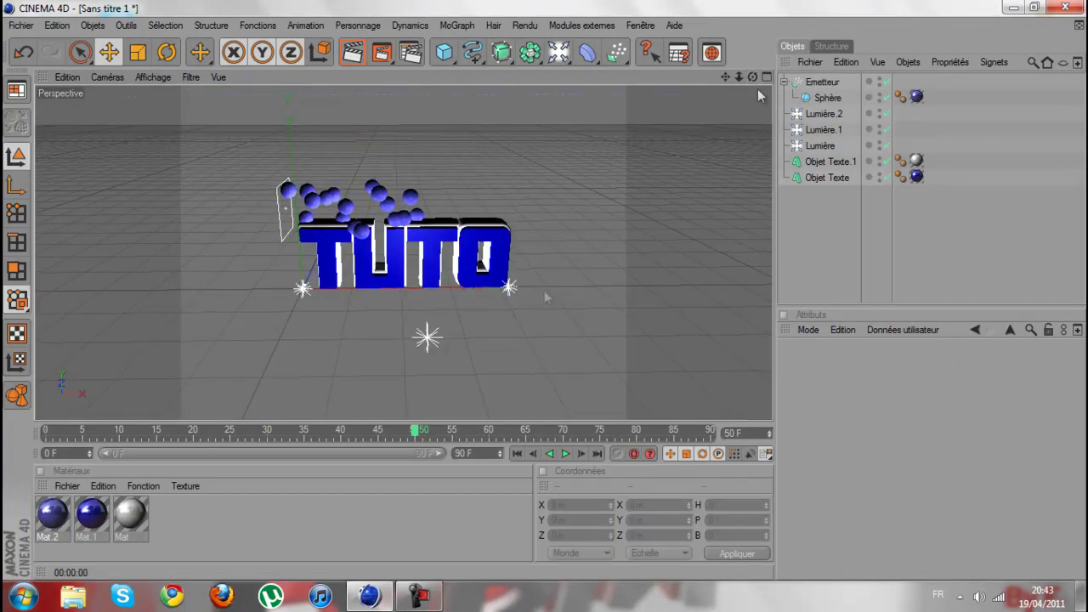
drag(749, 78, 544, 296)
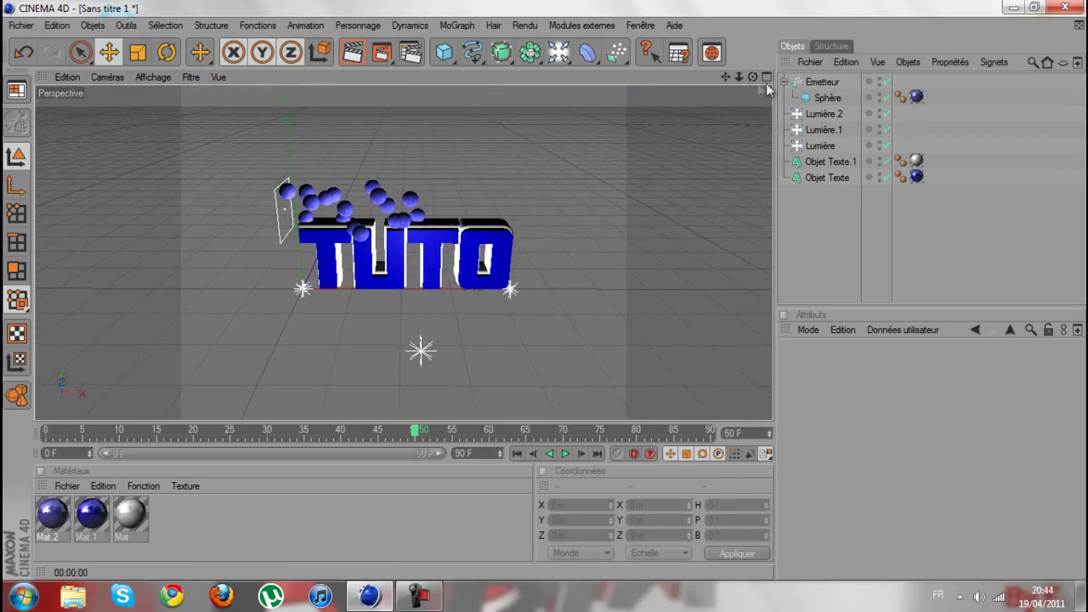
Set the render output to the HDV/HDTV 720 29.97 preset and the frame range to Toutes les images.
click(410, 52)
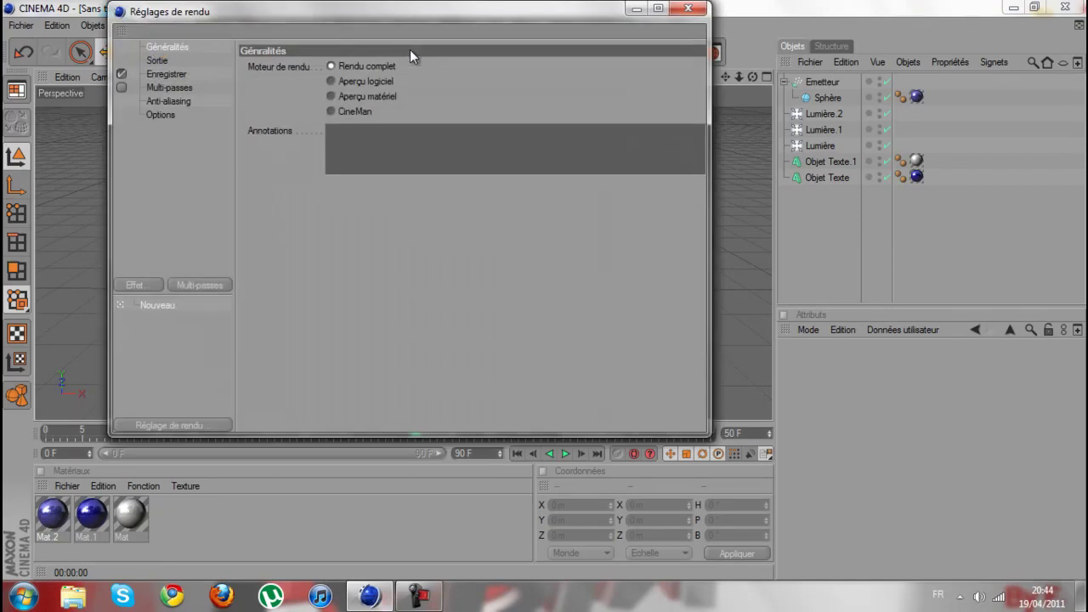
drag(417, 14, 513, 102)
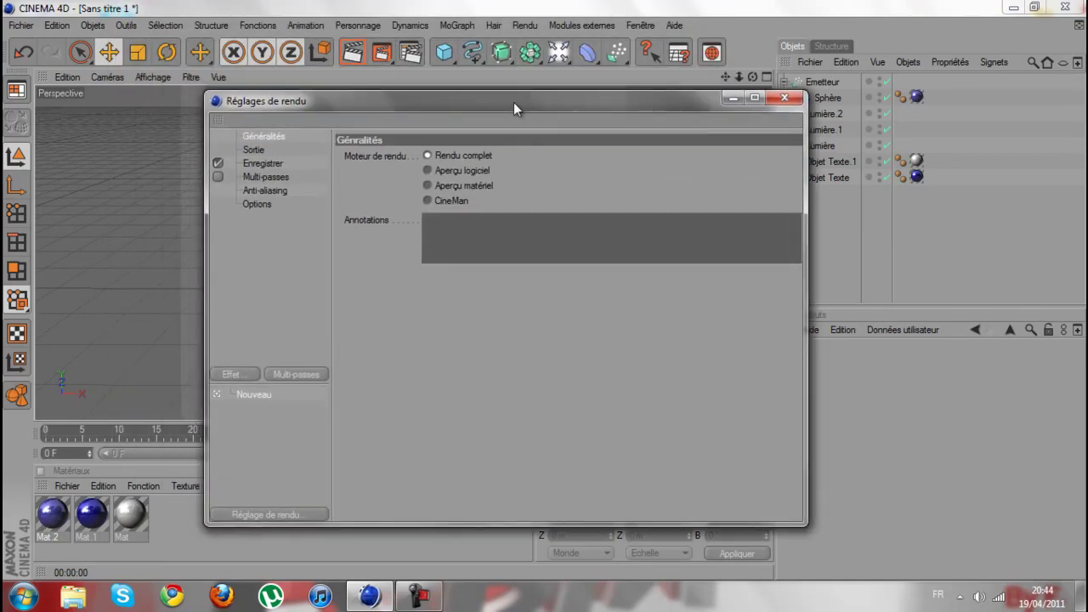
click(254, 149)
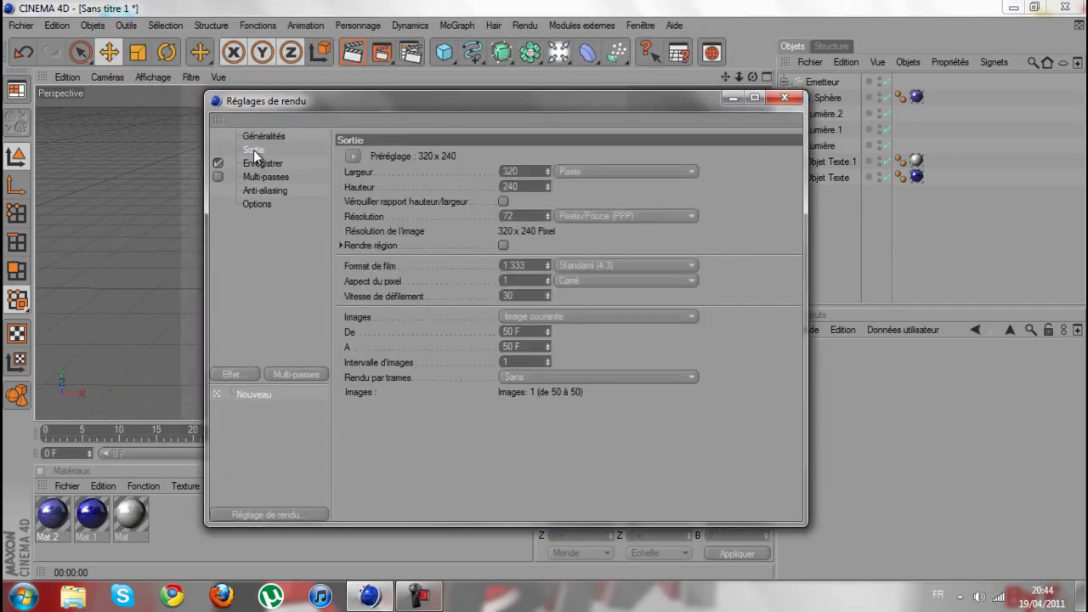
click(353, 156)
mouse_move(365, 202)
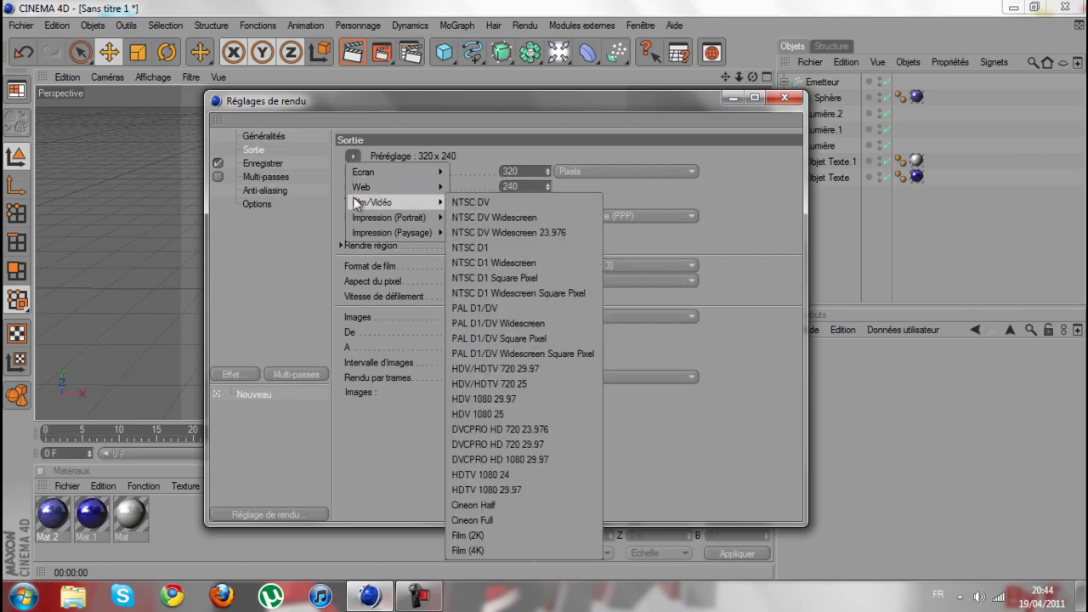
click(541, 371)
click(554, 313)
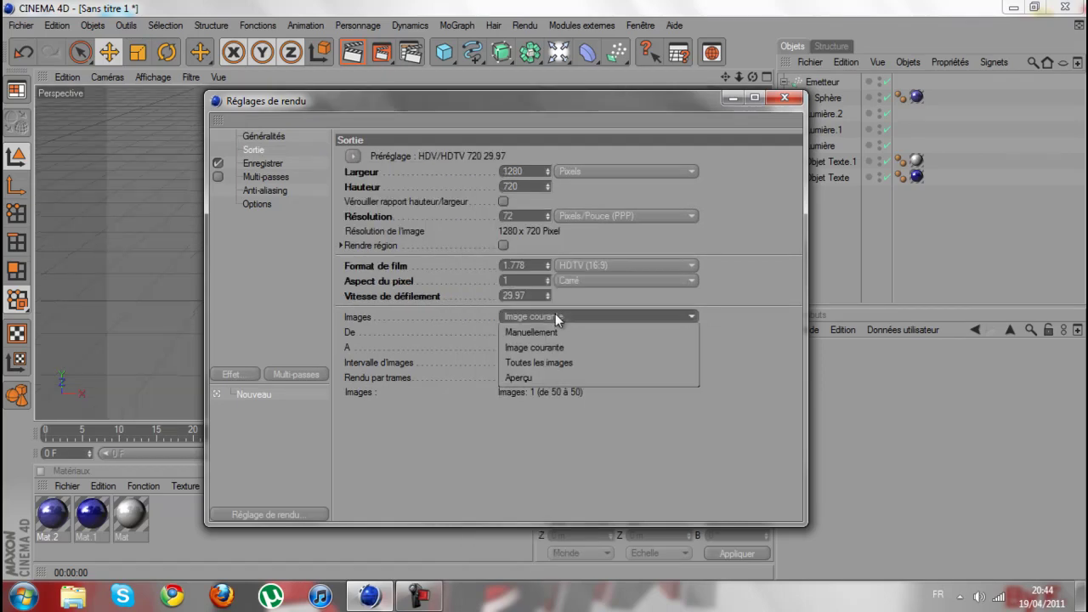
click(555, 358)
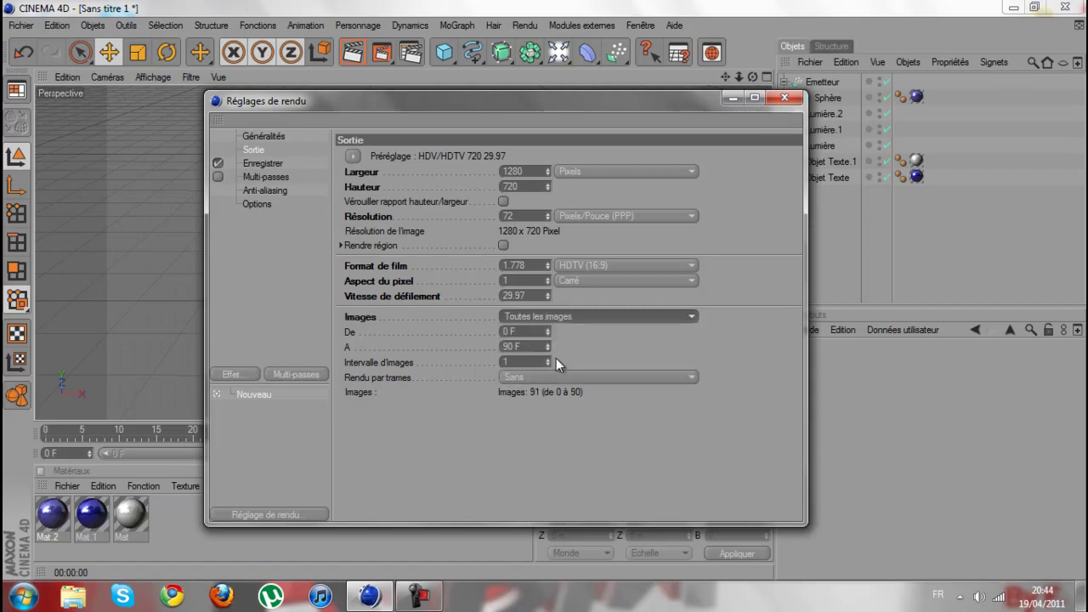
Open the Enregistrer section of the render settings and try to choose a save path for the images.
click(283, 176)
click(277, 162)
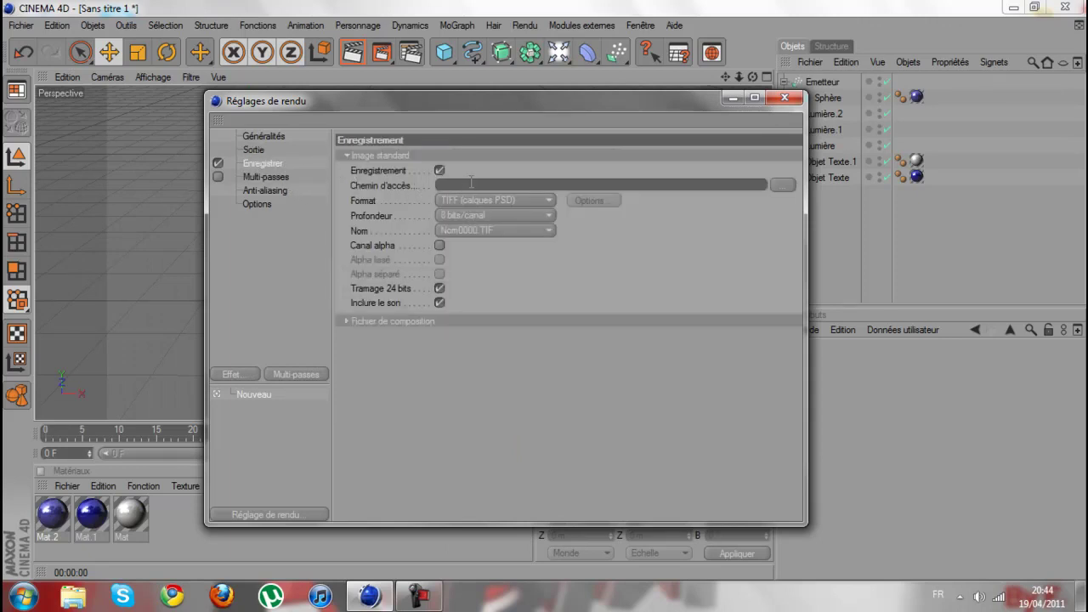
click(782, 185)
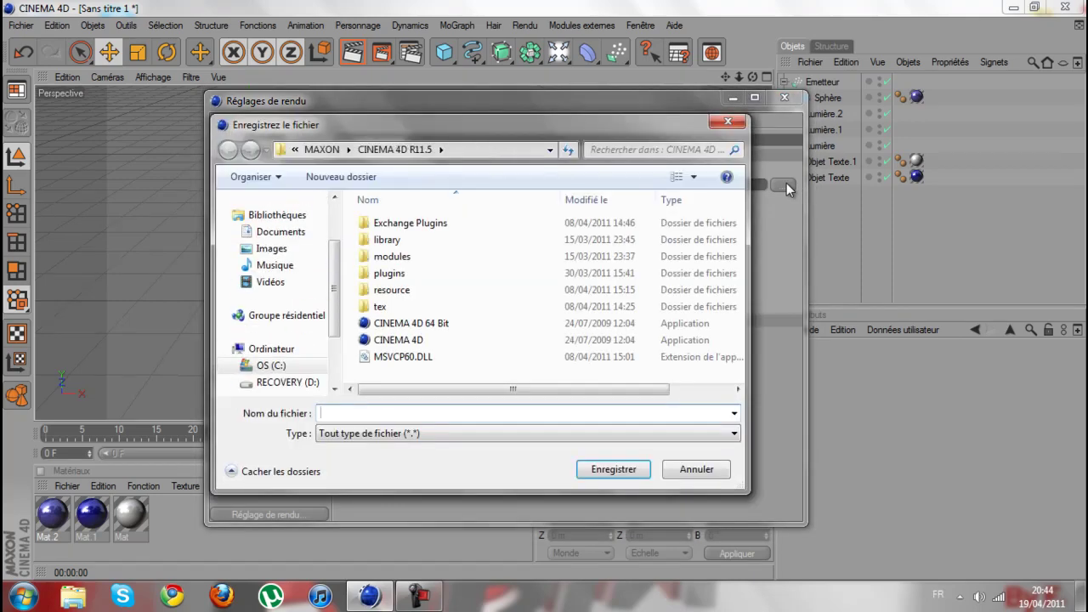
click(666, 470)
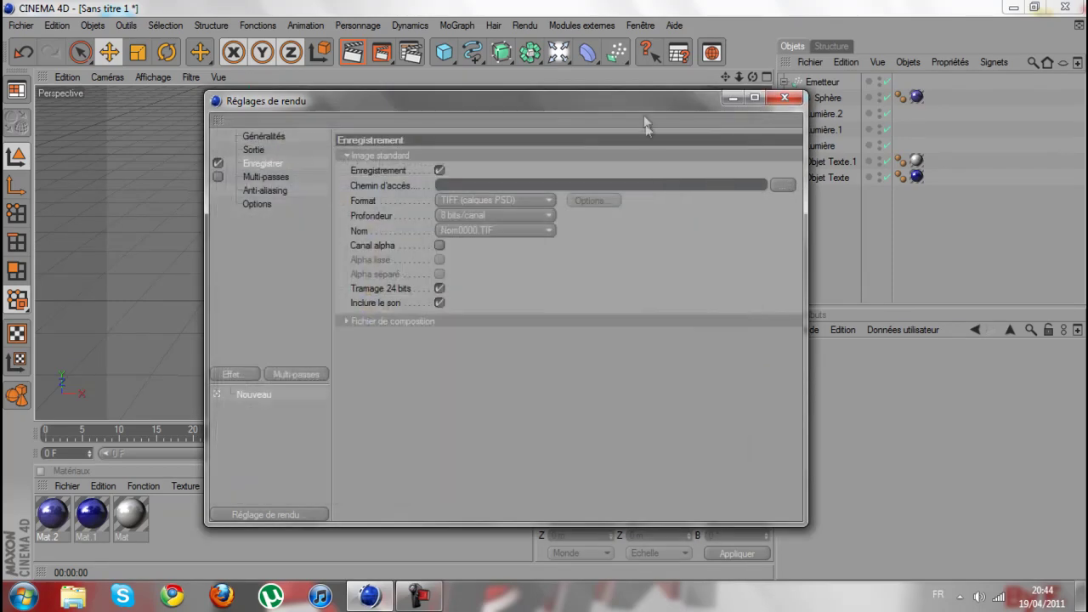
drag(640, 105, 577, 30)
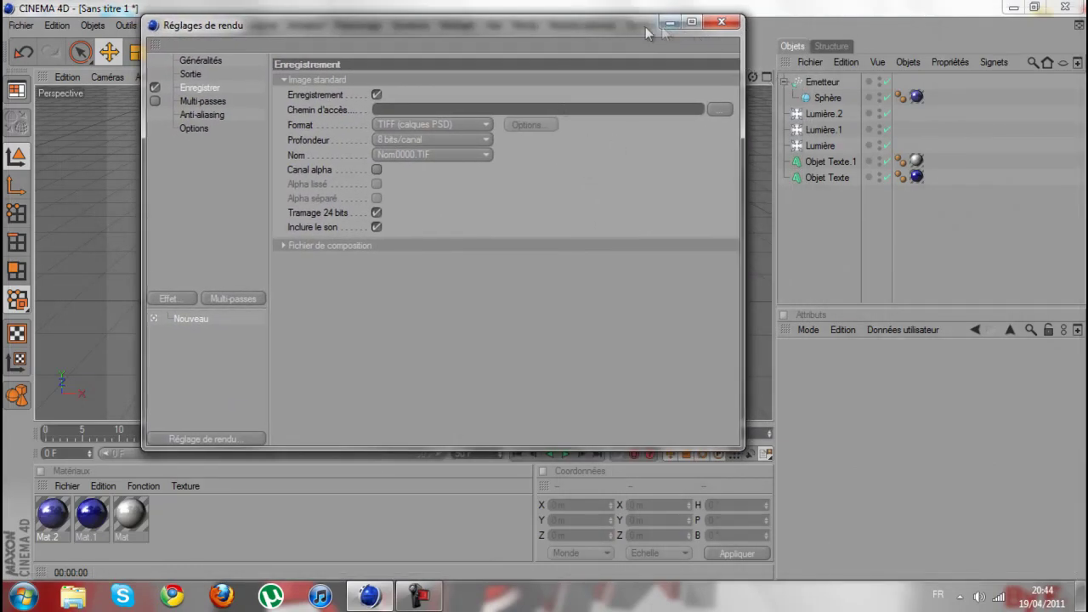
drag(642, 28, 645, 22)
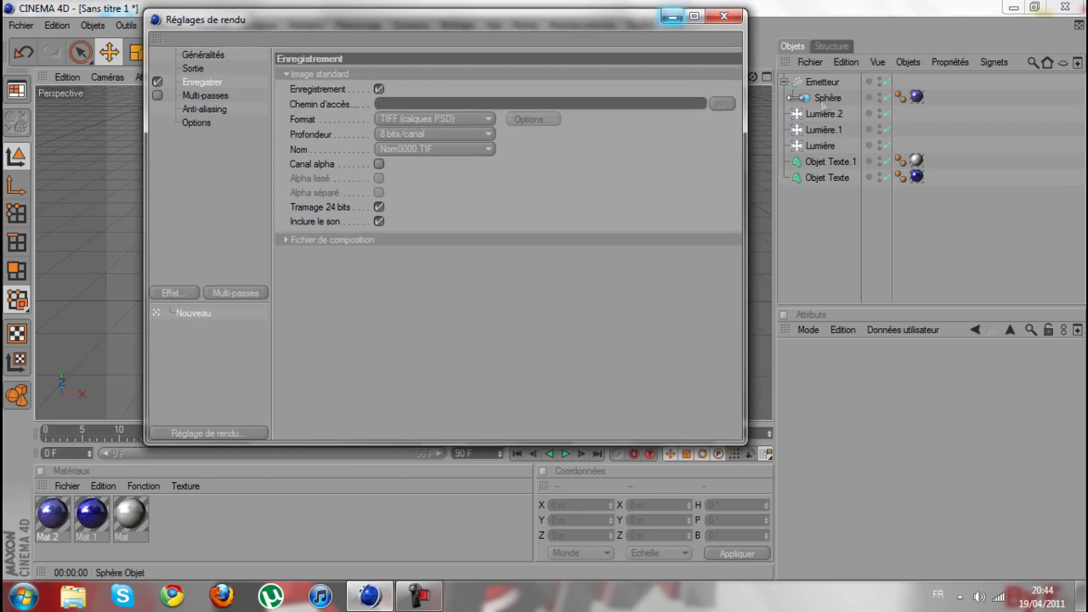
drag(609, 24, 743, 199)
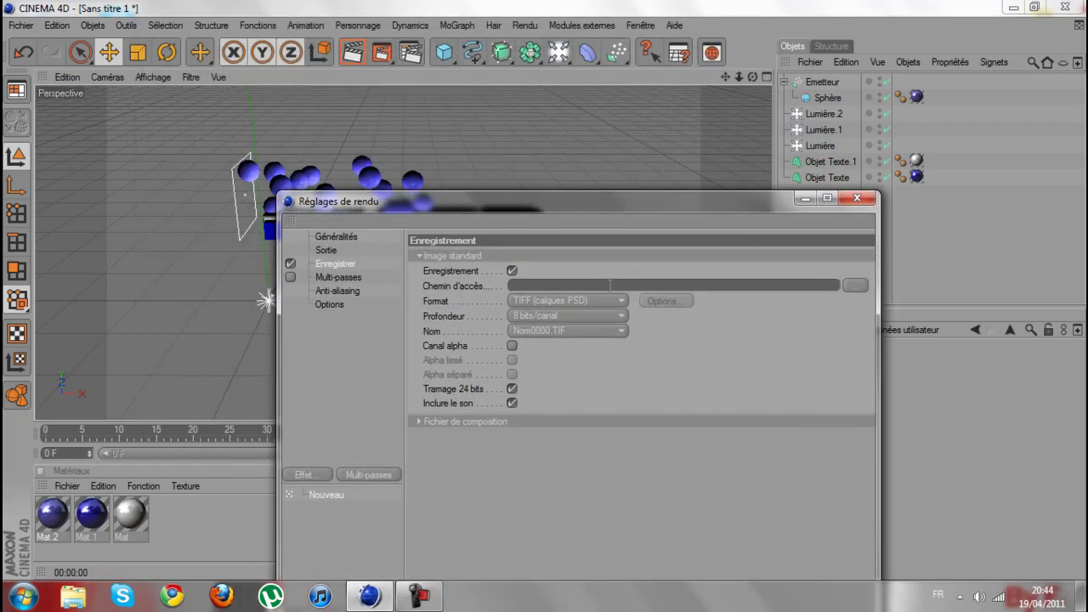
drag(600, 195, 649, 161)
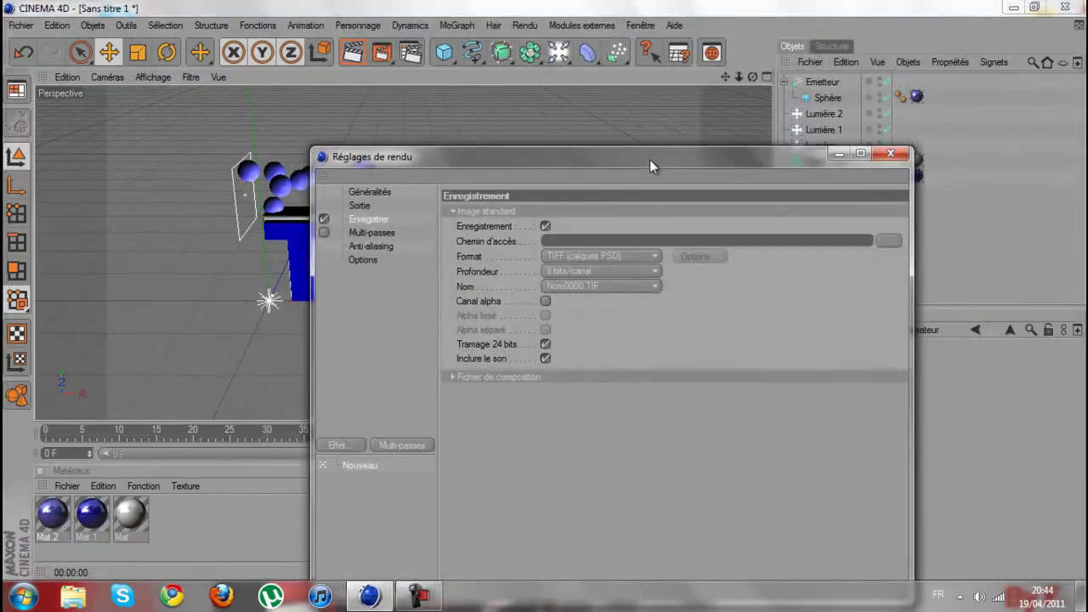
Minimise the render settings, scrub the animation to frame 30 to check the spheres over the text, and restore the settings.
click(837, 156)
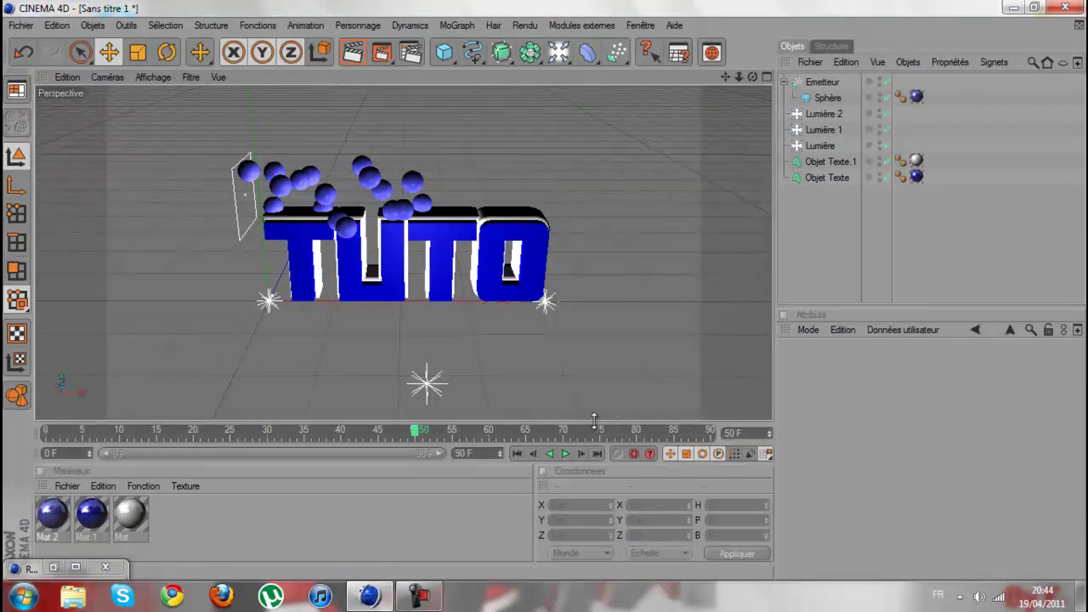
drag(634, 434, 266, 435)
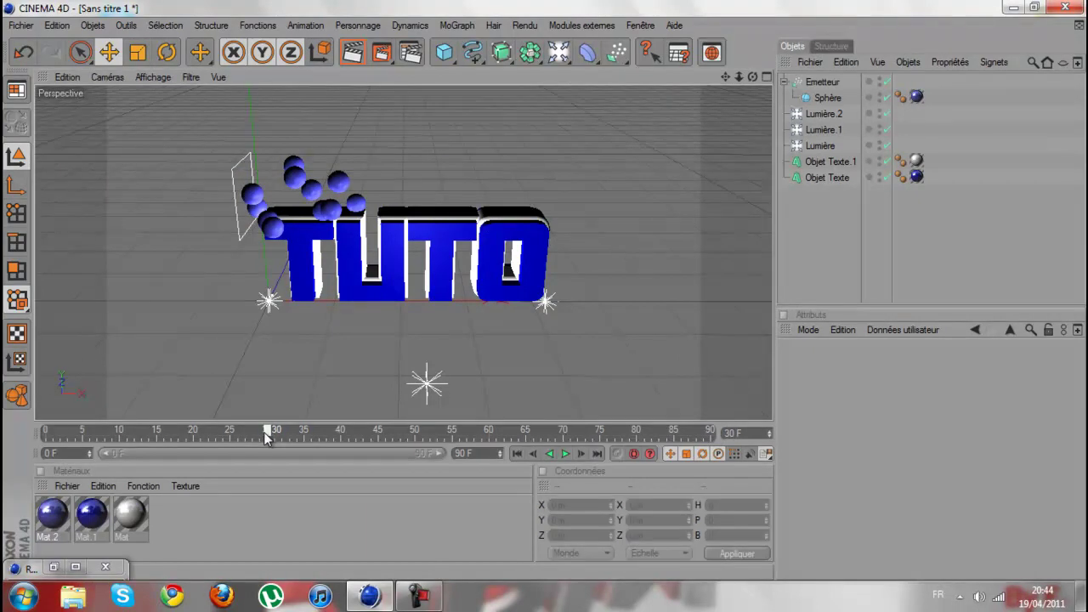
click(75, 567)
drag(433, 3, 464, 59)
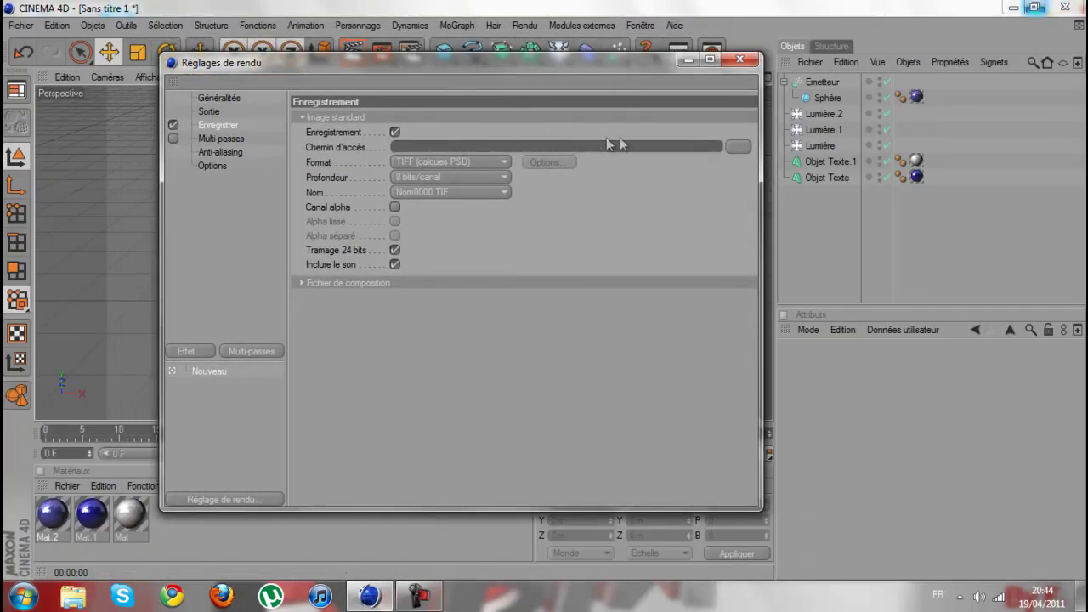
Browse for the render save path and create a folder named tuto on the Bureau.
click(727, 147)
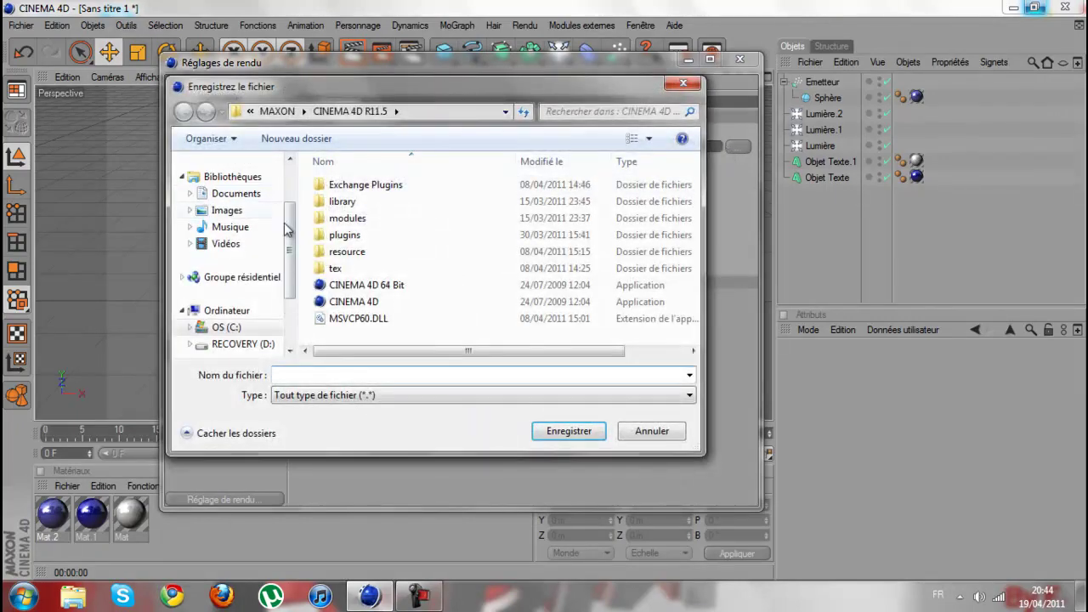
scroll(292, 170, up, 2)
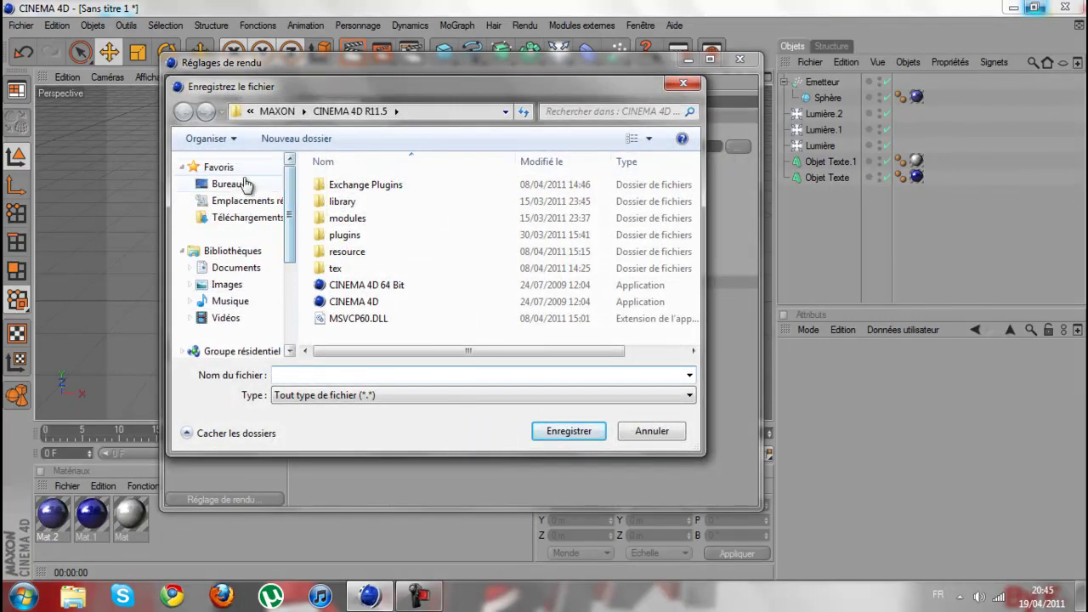
click(243, 186)
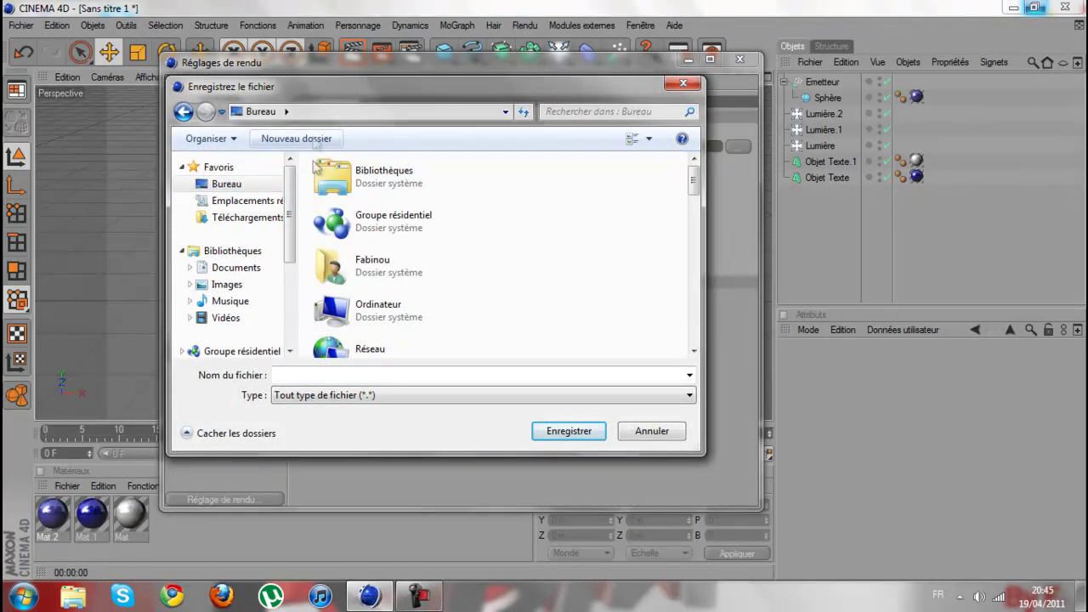
click(323, 380)
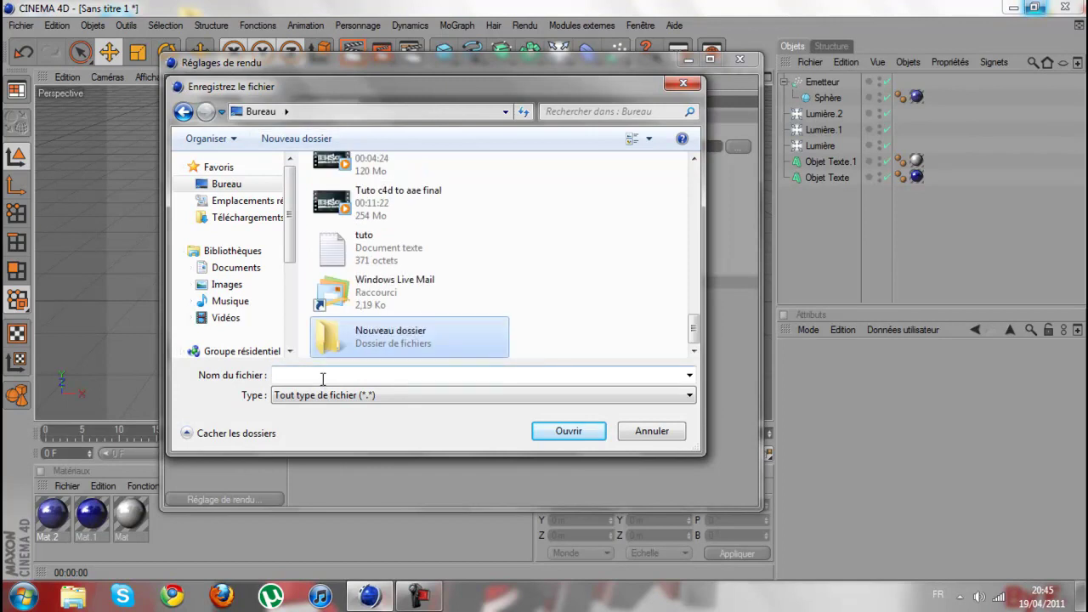
click(323, 377)
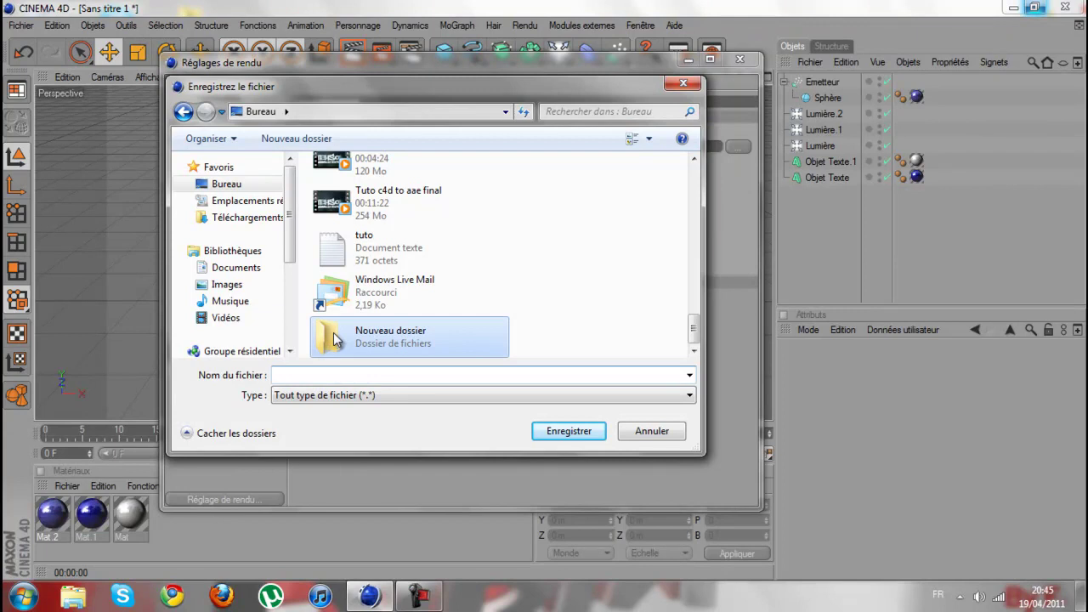
right_click(335, 339)
click(415, 543)
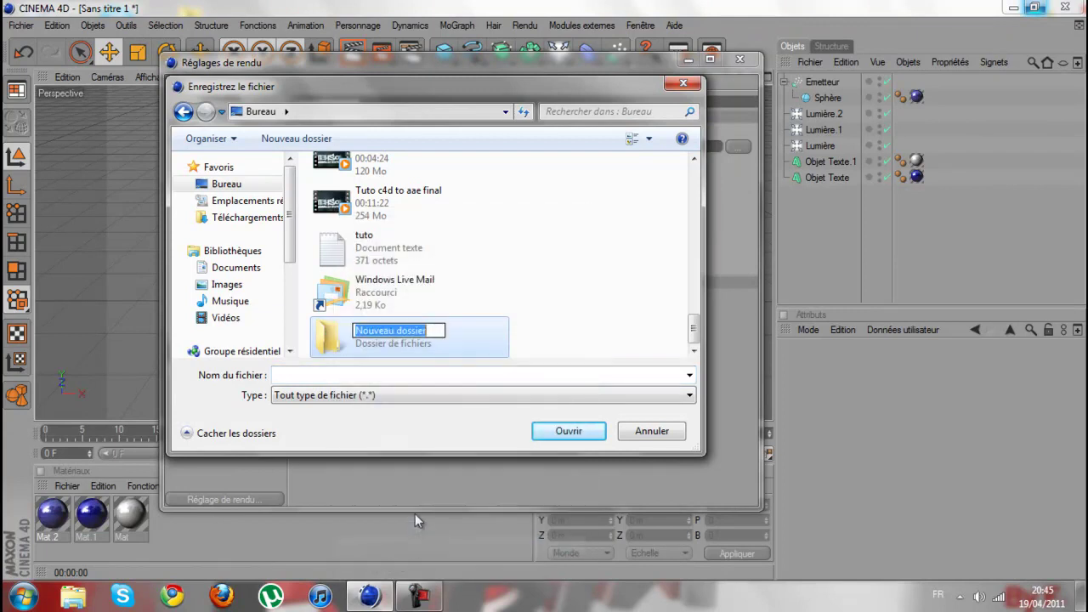
text(tuto)
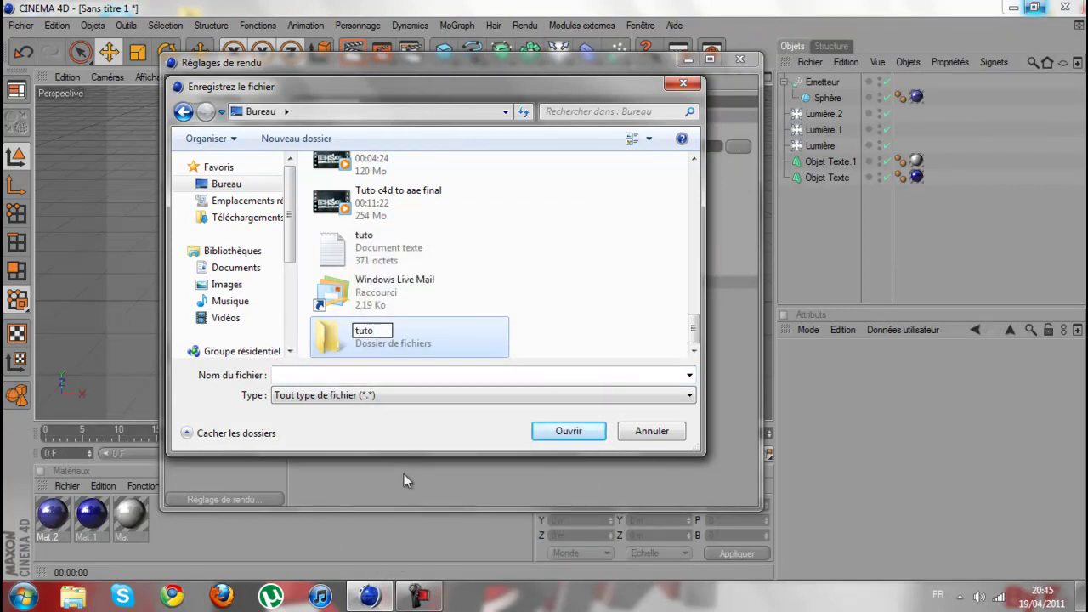
click(363, 375)
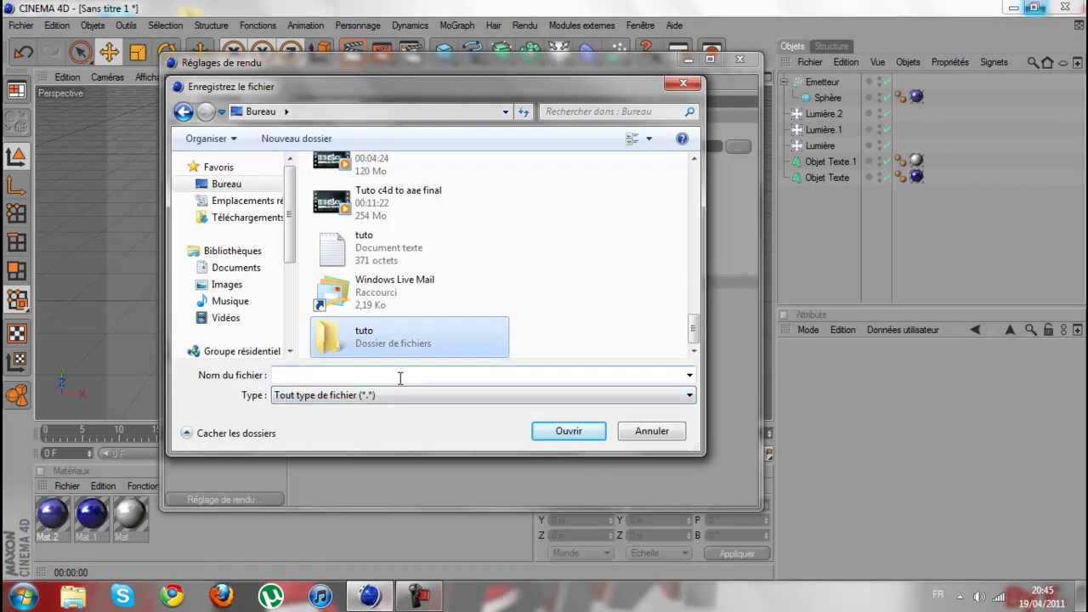
Create a subfolder named Sphère inside the tuto folder.
double_click(407, 335)
click(431, 374)
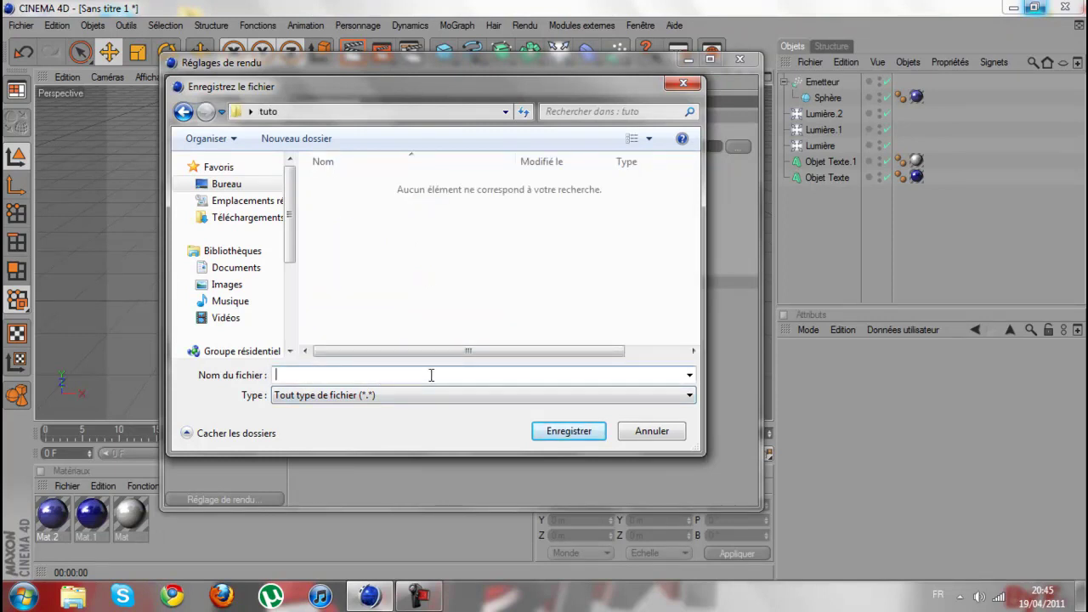
click(314, 140)
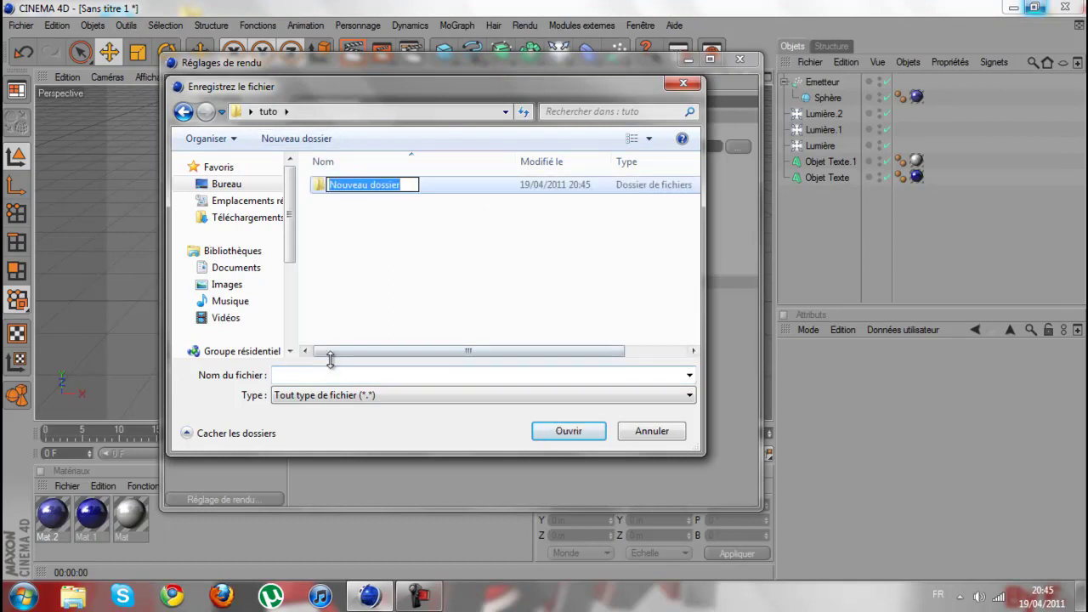
text(Sphère)
key(Return)
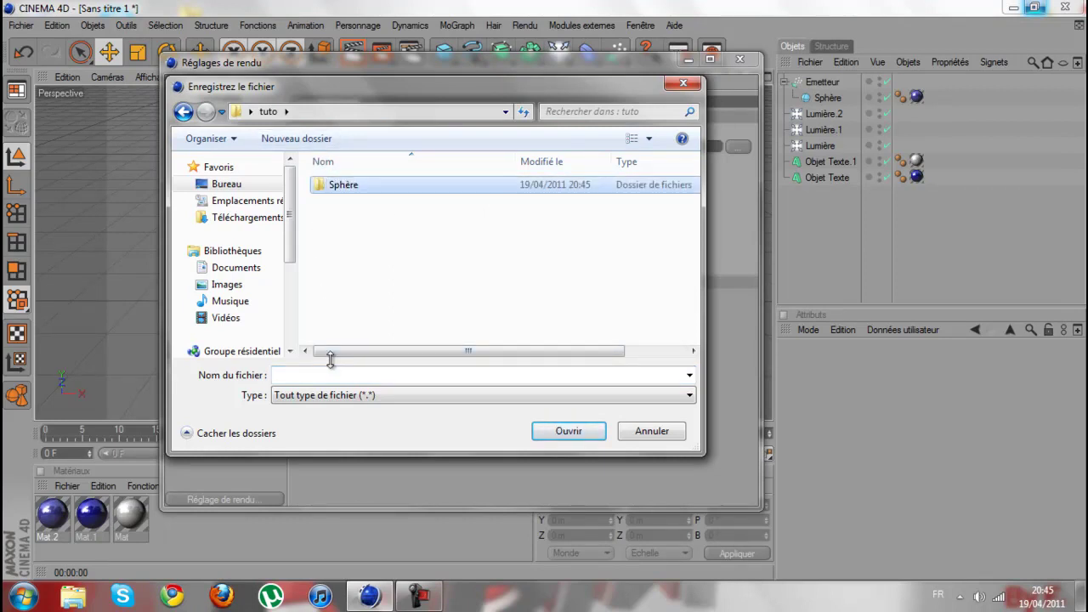
double_click(376, 189)
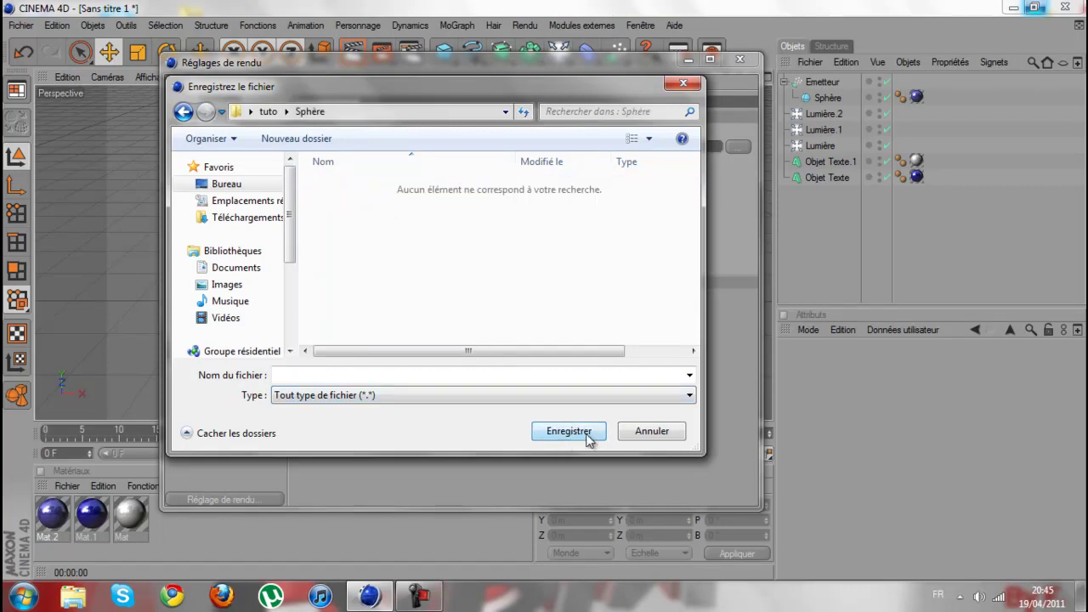
click(490, 376)
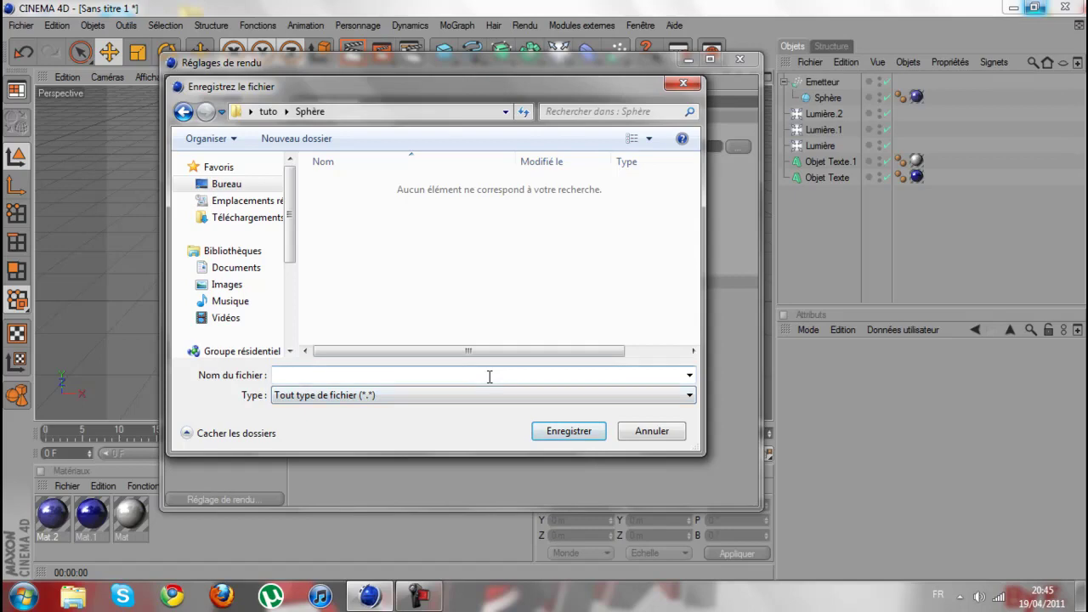
click(650, 431)
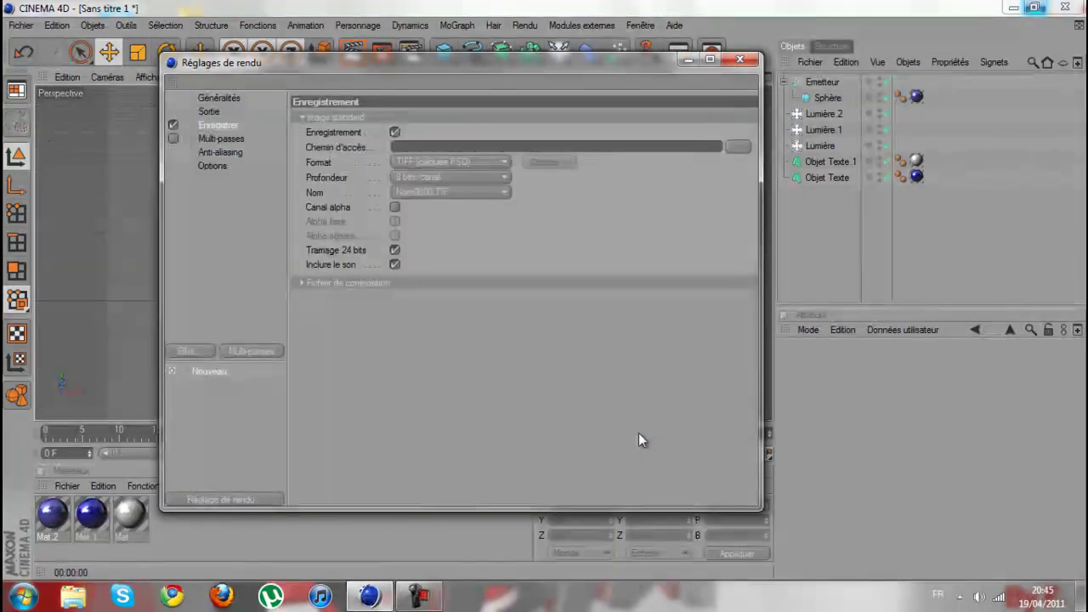
Set the saved image format to TARGA, enable Canal alpha and disable Inclure le son.
click(465, 160)
click(449, 329)
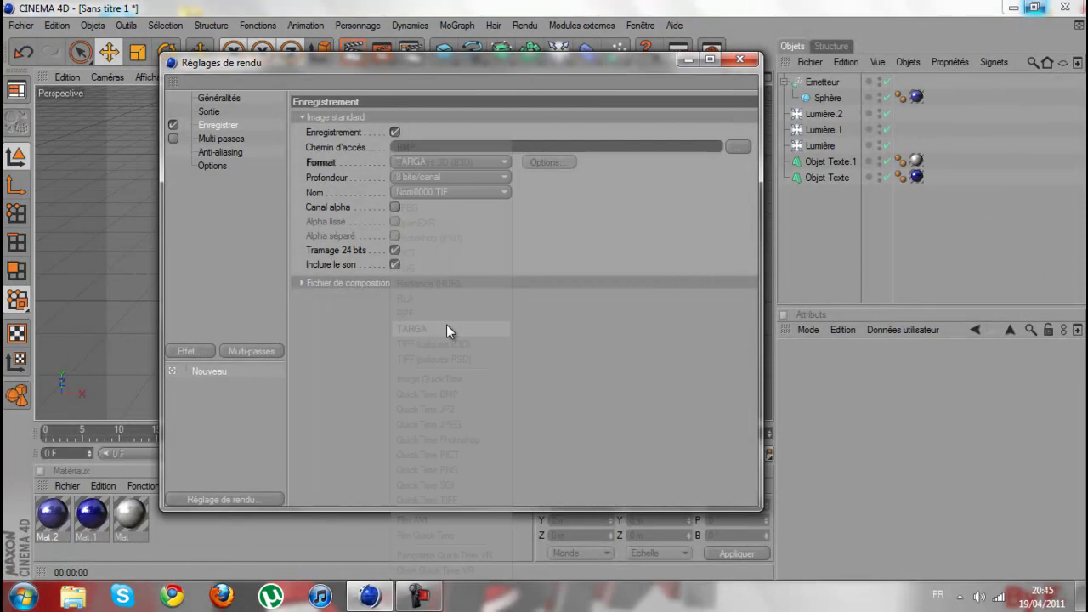
click(395, 208)
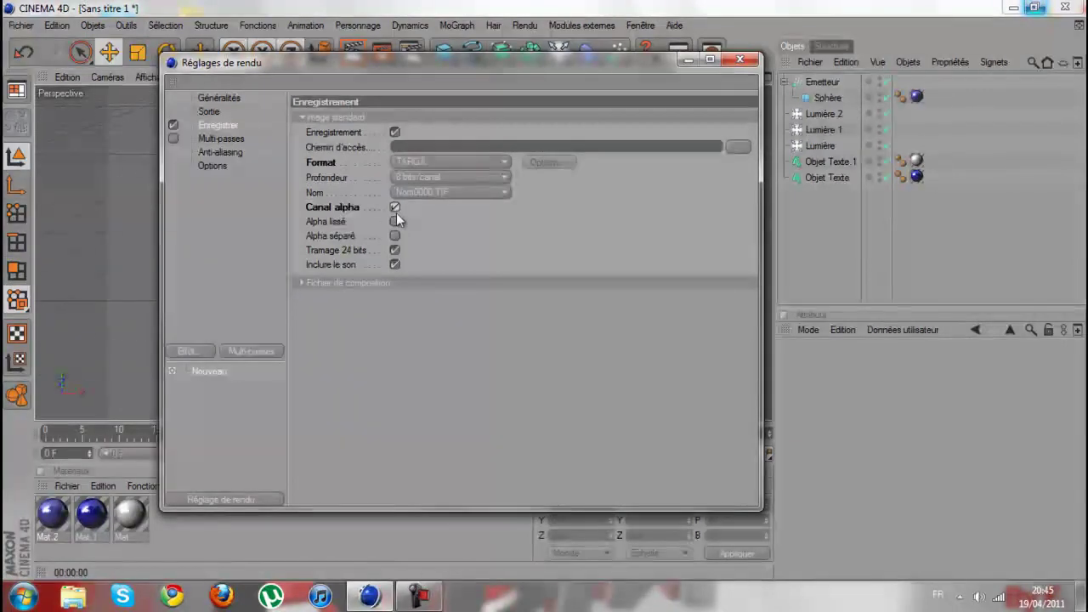
click(394, 264)
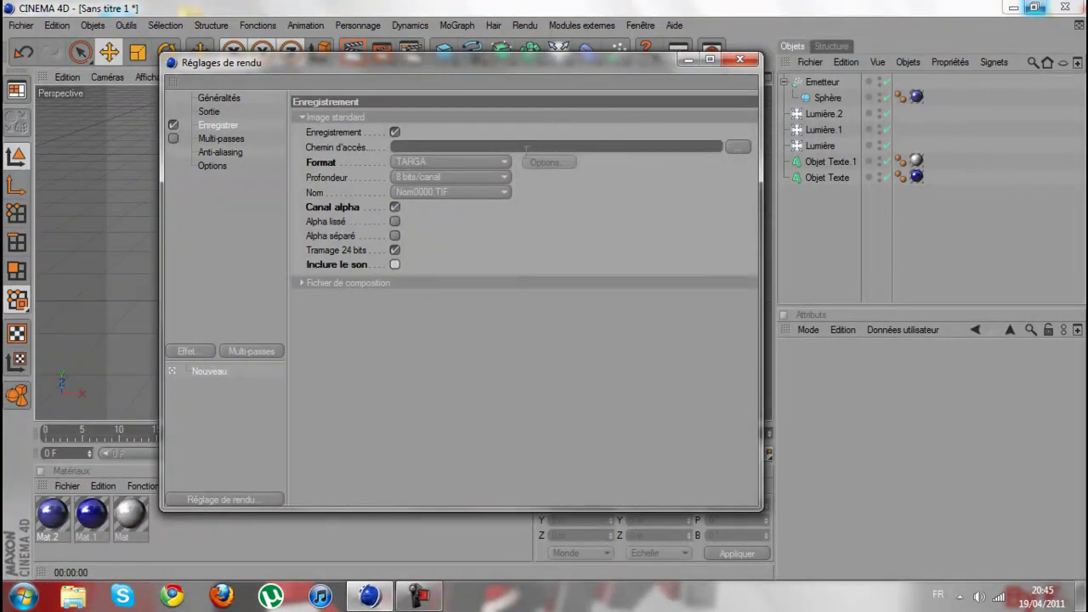
Browse for the render save path and open the tuto folder on the Bureau.
click(733, 148)
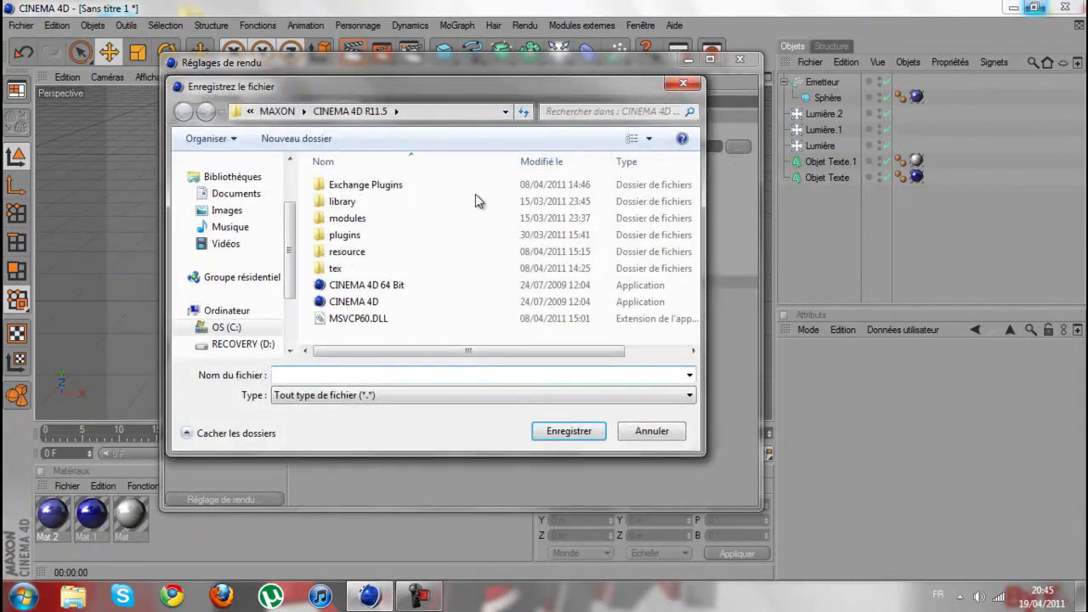
scroll(299, 231, up, 3)
click(223, 185)
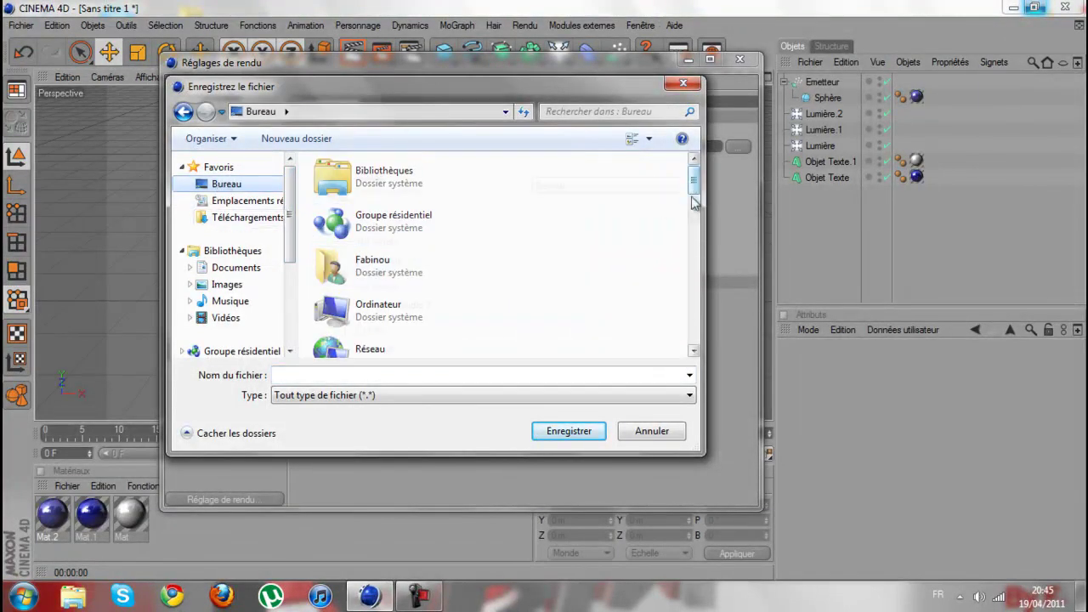
drag(694, 191, 689, 346)
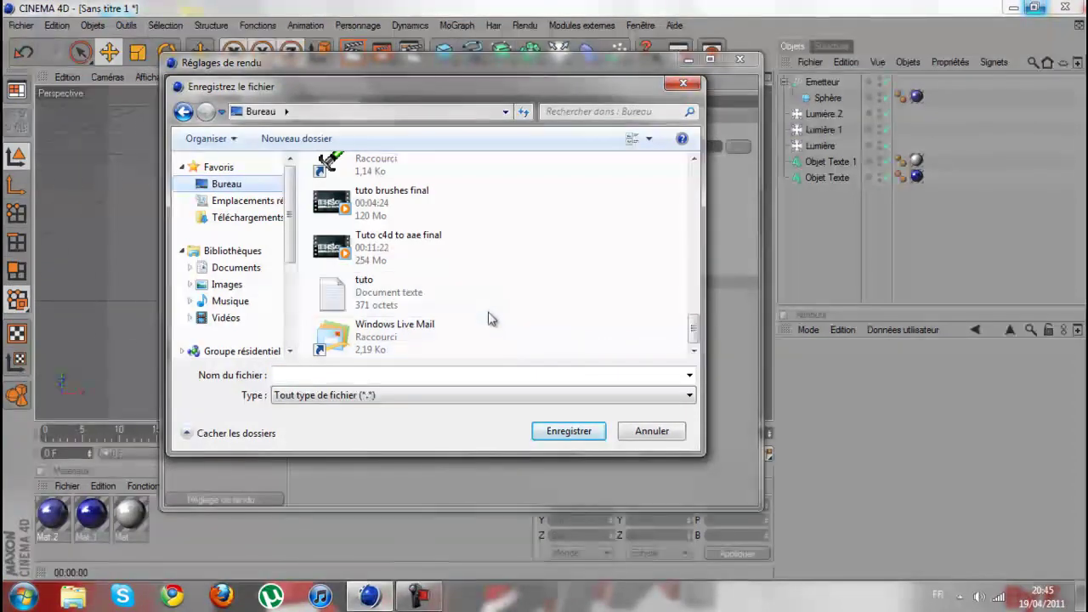
click(488, 311)
scroll(488, 314, up, 2)
scroll(489, 316, up, 4)
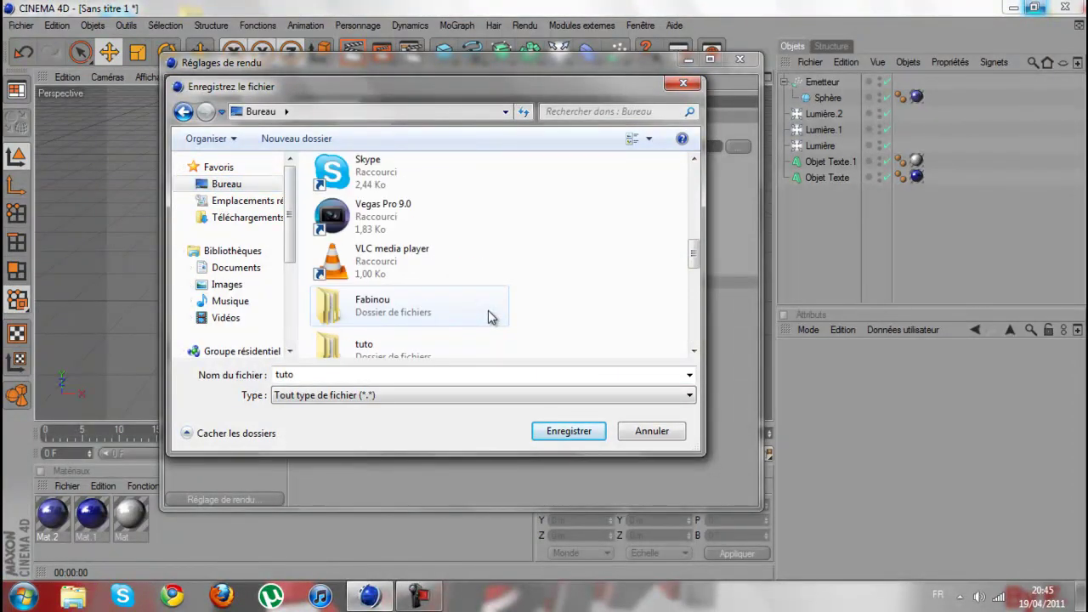
scroll(489, 316, down, 1)
click(442, 246)
click(550, 432)
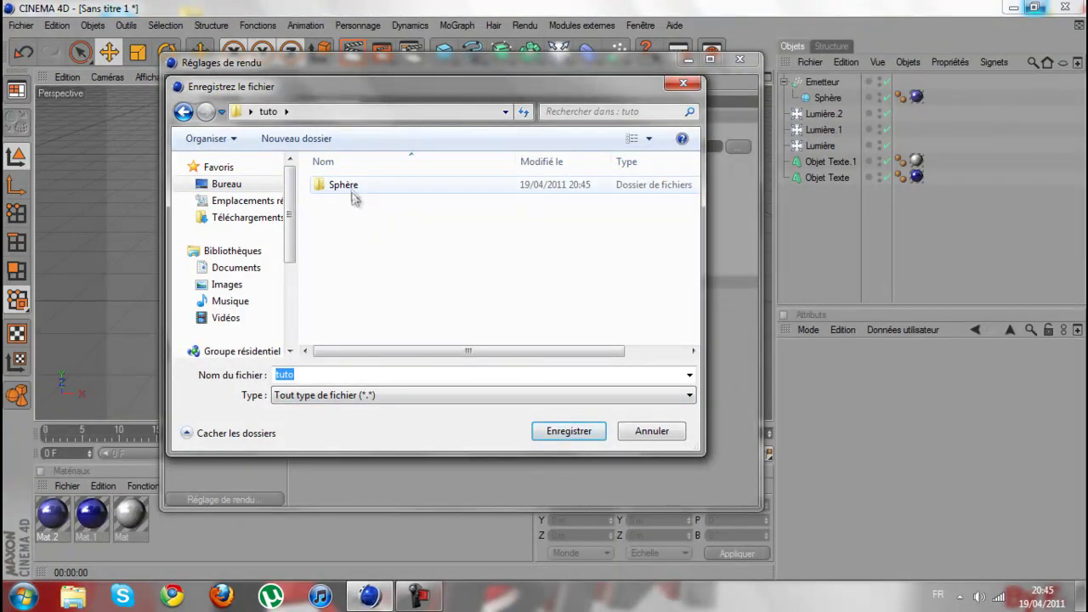
Save the render output under the file name Sphère inside the Sphère subfolder.
click(354, 194)
click(573, 431)
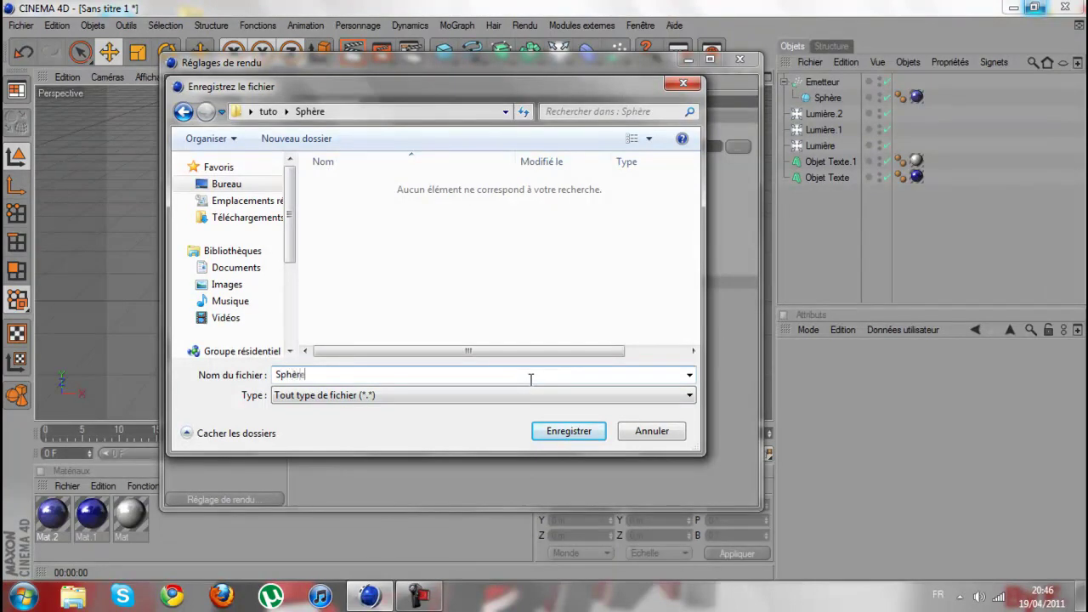
click(560, 435)
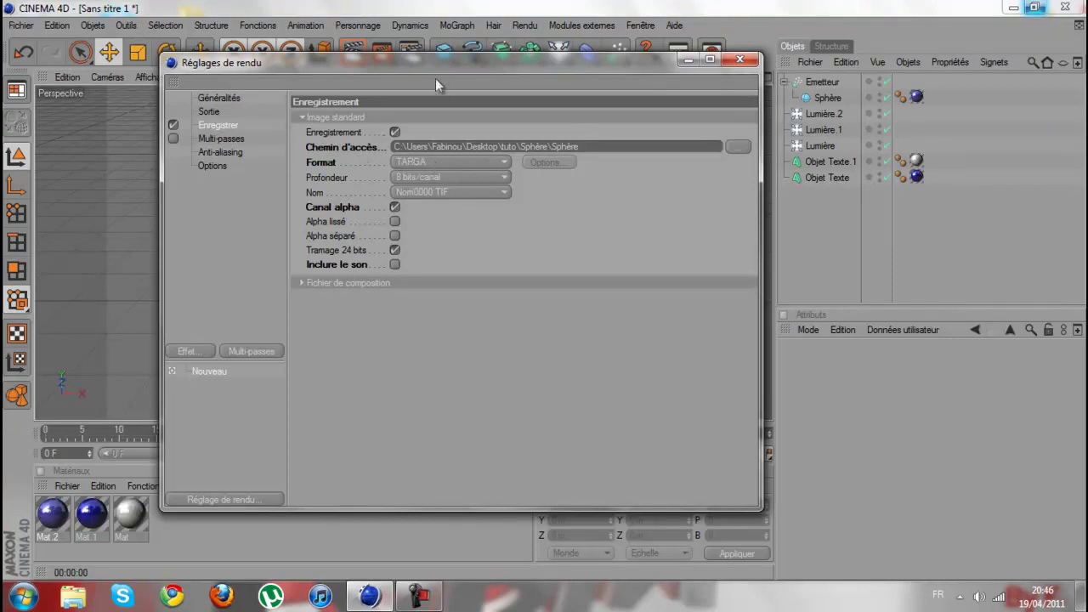
Set Anti-Aliasing to Au mieux with the Animation filter and Niveau min 2x2, and close the render settings.
drag(438, 66, 579, 58)
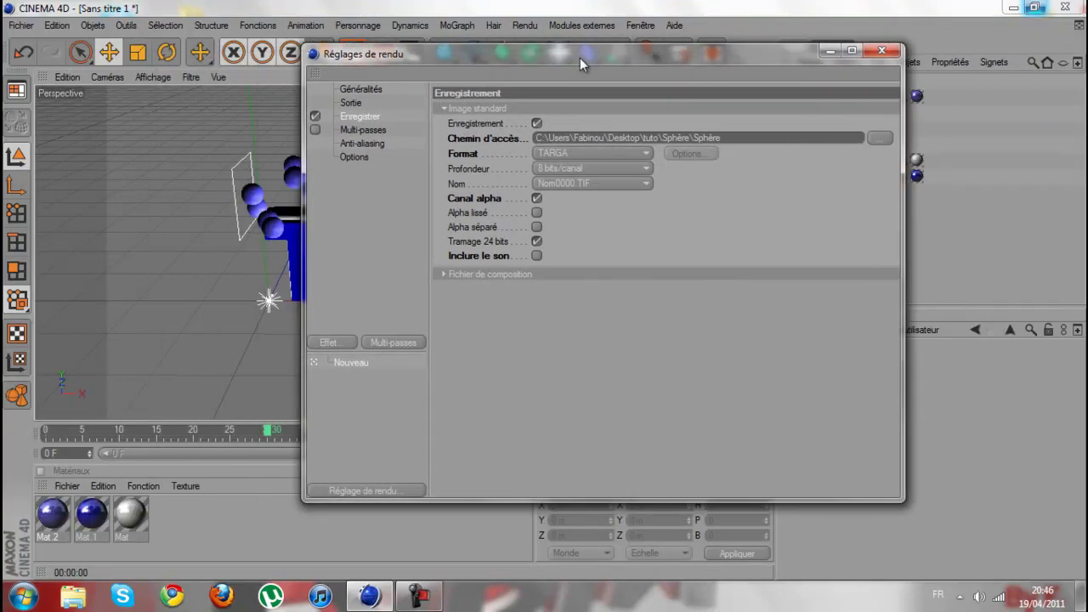
click(372, 143)
click(592, 110)
click(594, 155)
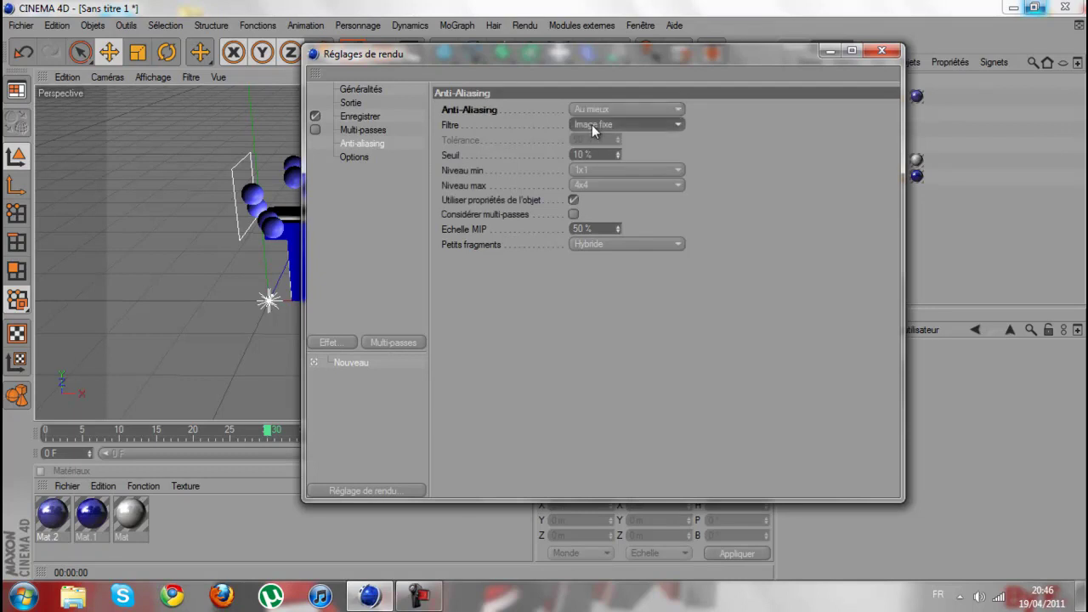
click(591, 124)
click(592, 156)
click(604, 170)
click(608, 198)
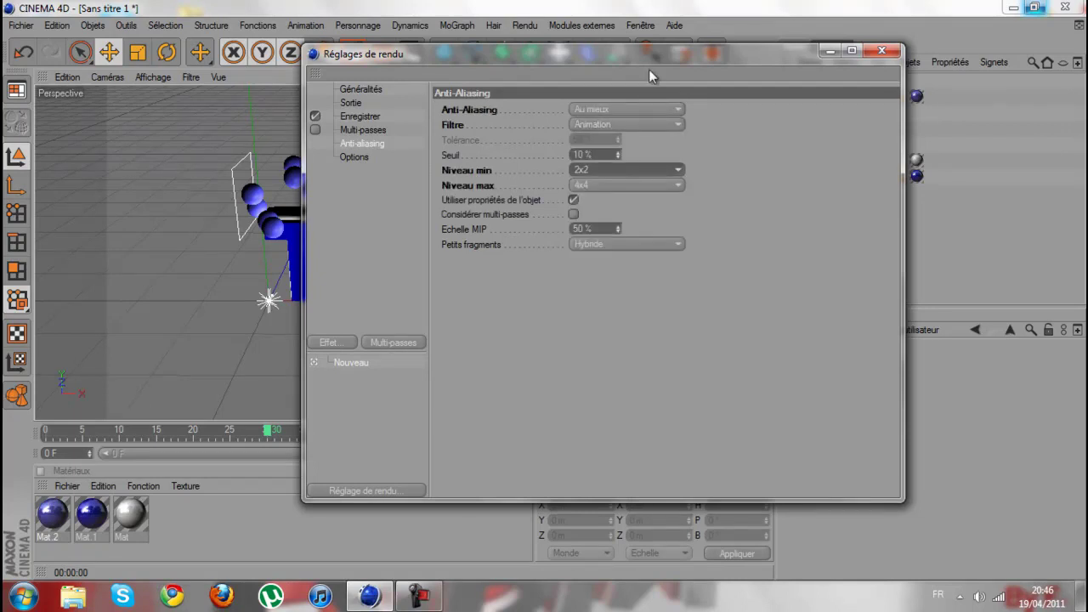
drag(516, 54, 418, 65)
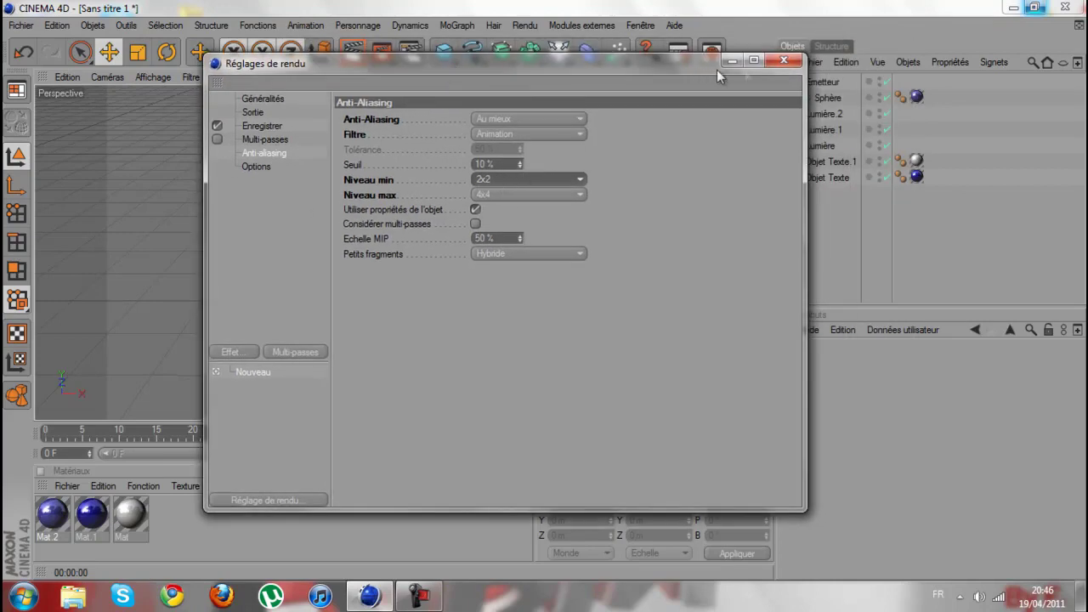
click(781, 61)
Hide the Sphère object in the editor view only and test-render the viewport.
drag(544, 299, 532, 299)
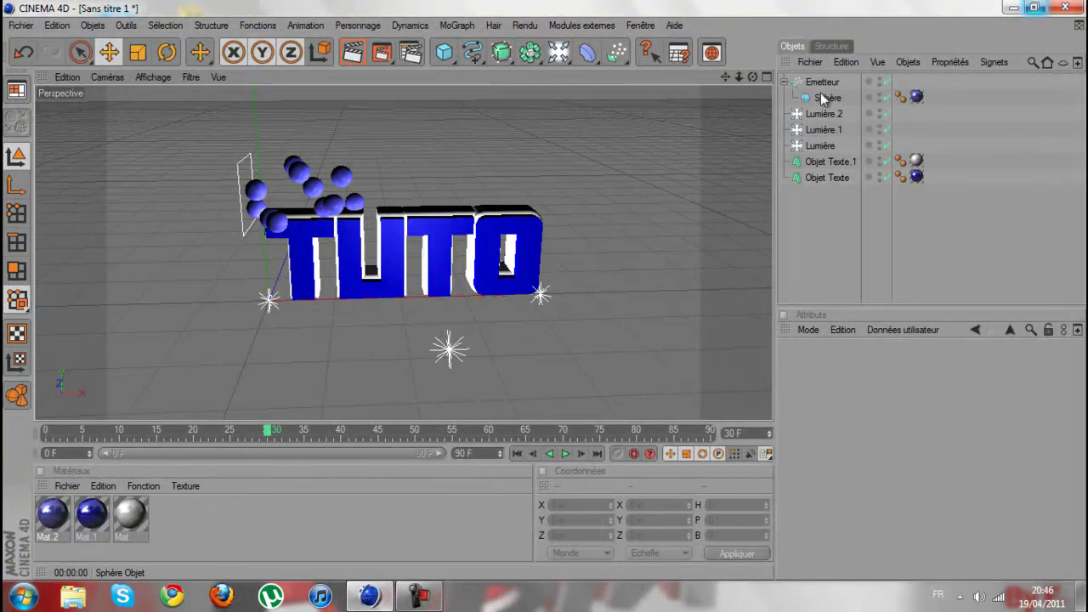
click(879, 96)
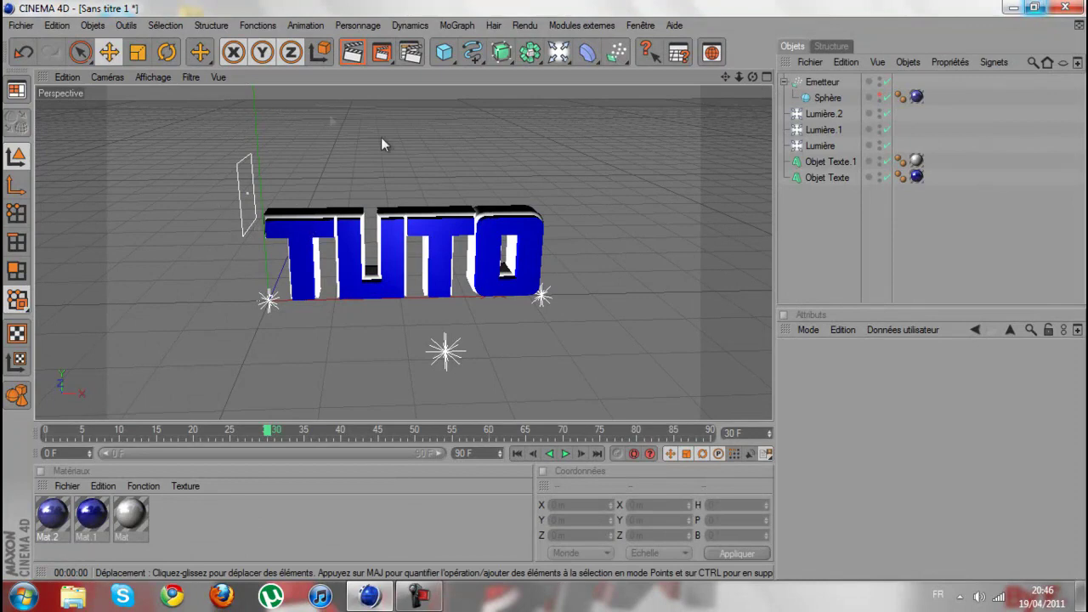
drag(748, 76, 748, 70)
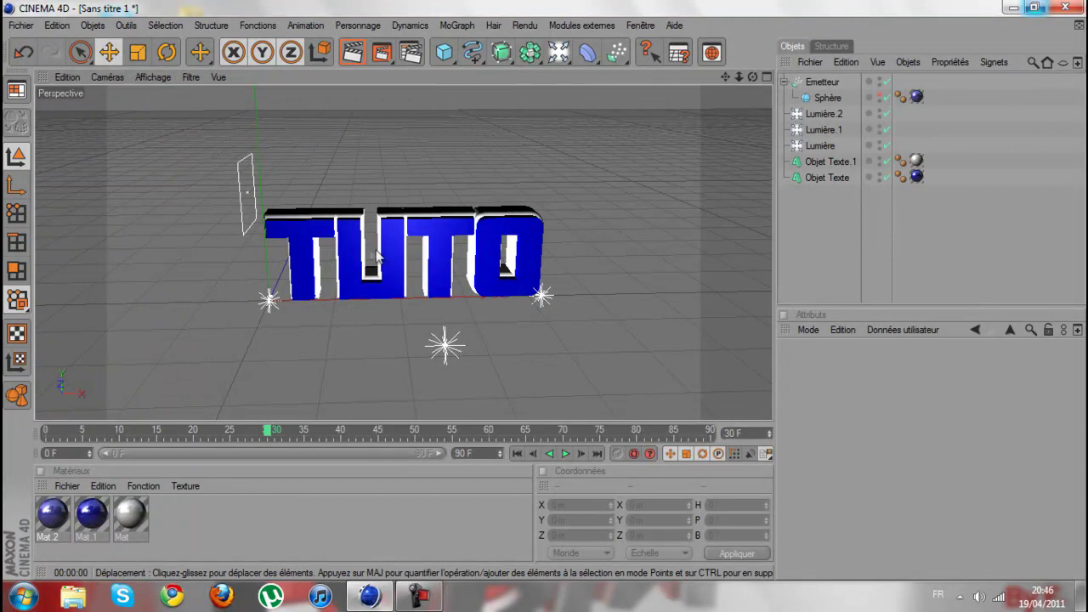
drag(752, 76, 787, 86)
drag(548, 289, 544, 292)
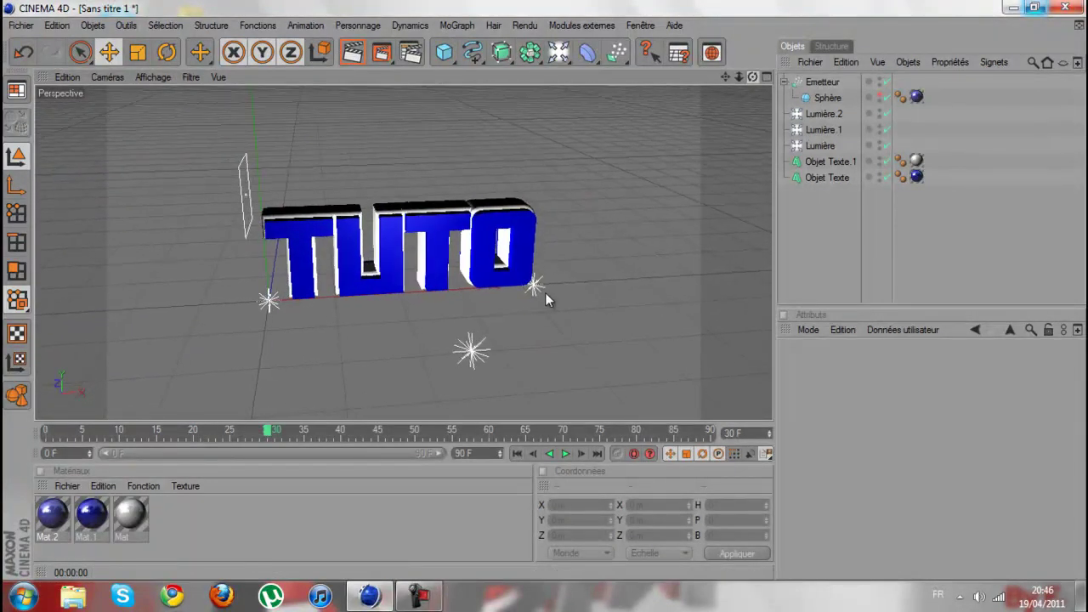
click(356, 61)
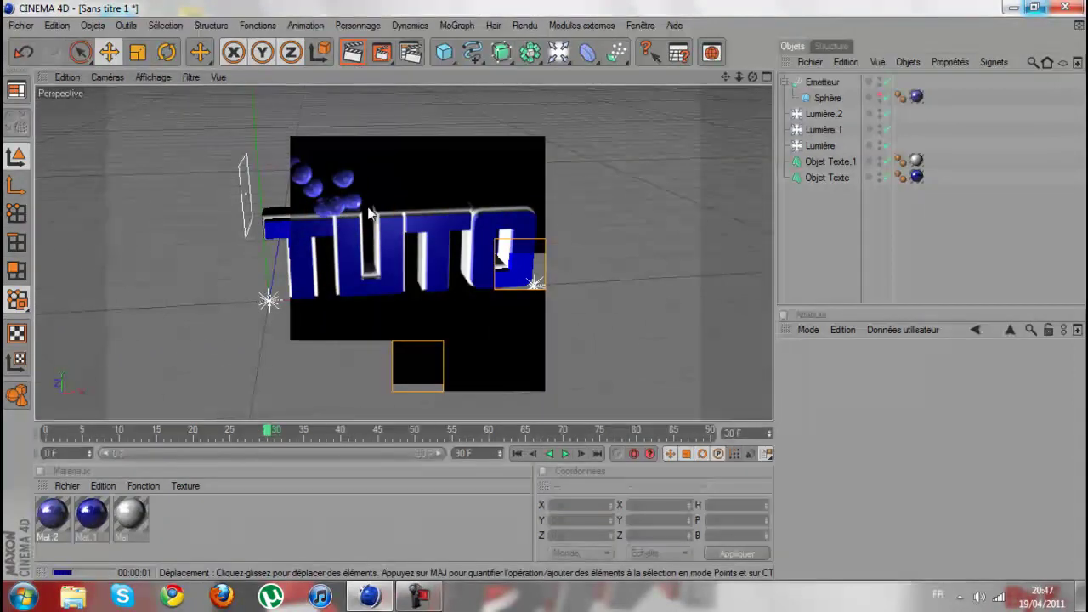
Show the Sphère object in the editor again, exclude it from rendering instead, and test-render the viewport.
drag(752, 77, 544, 293)
click(881, 96)
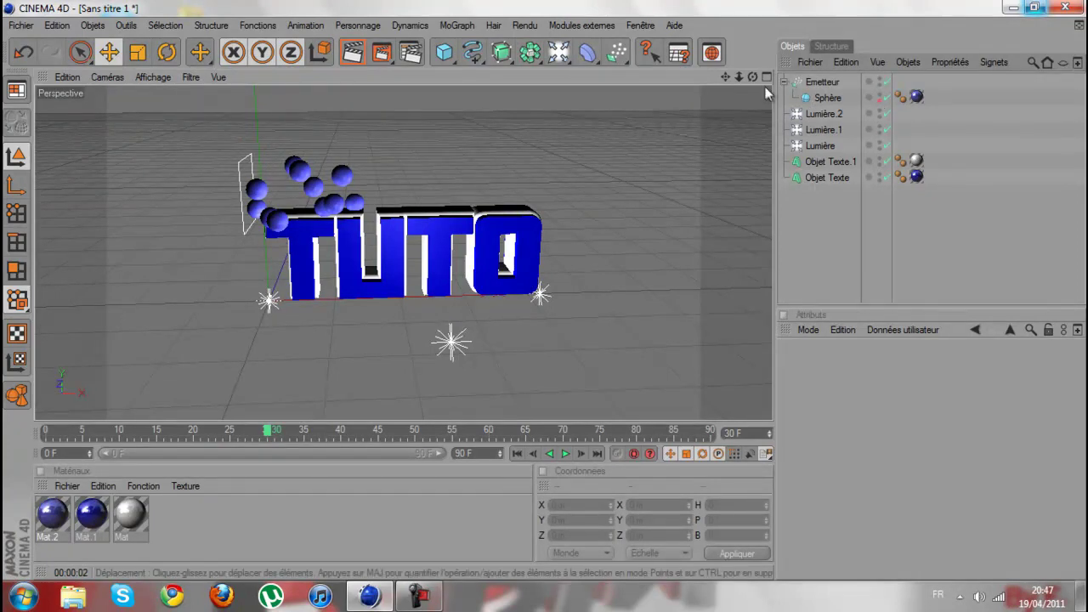
scroll(541, 291, up, 1)
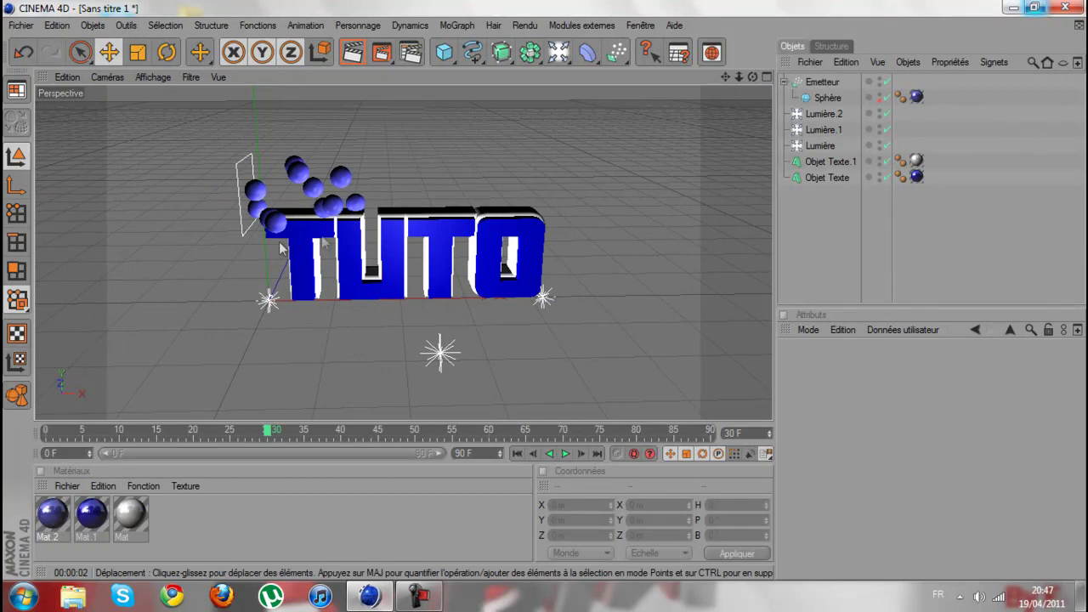
click(358, 62)
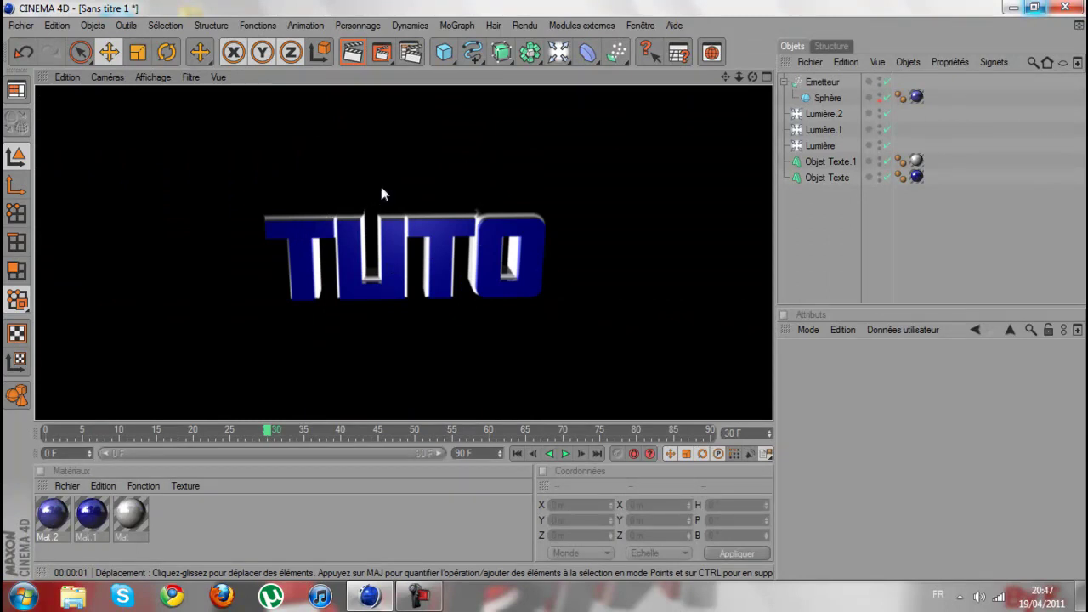
Exclude both text objects instead of Sphère from rendering and render the animation in the Picture Viewer.
click(719, 138)
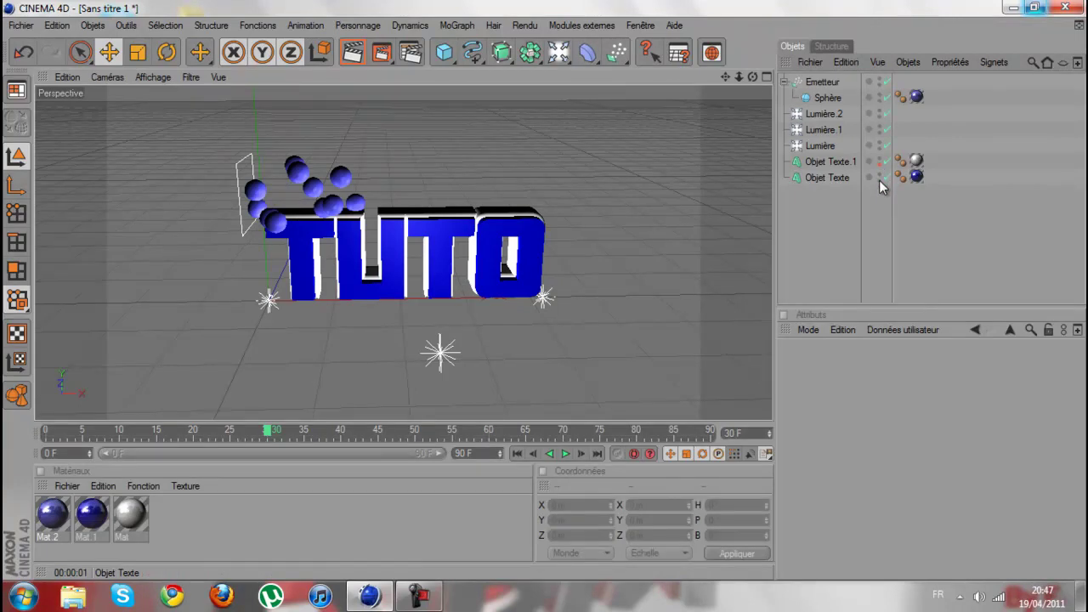
drag(752, 76, 405, 74)
click(381, 55)
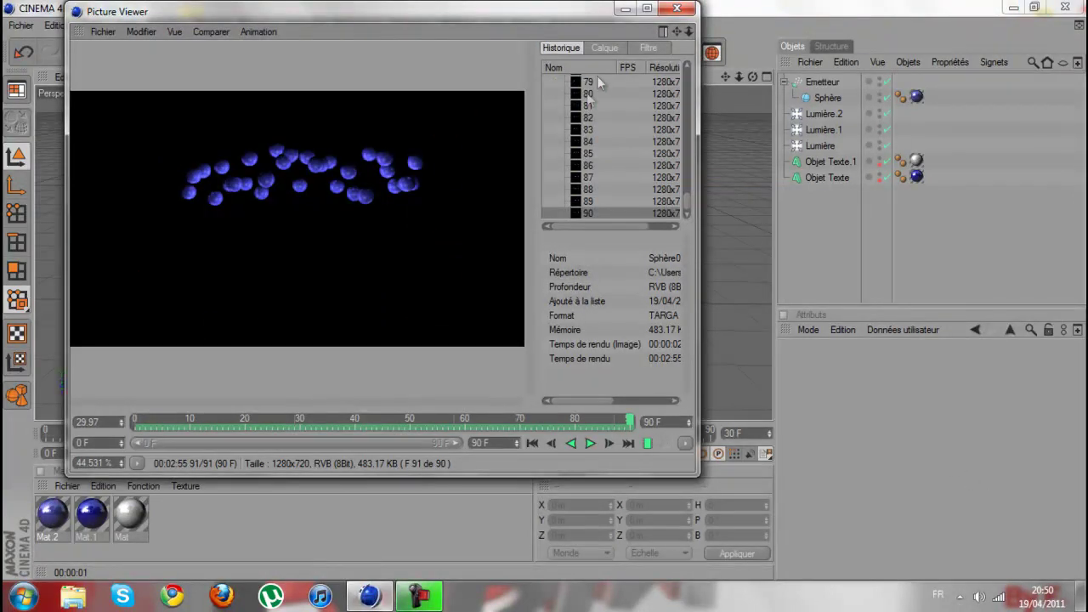
Close the Picture Viewer, return to frame 0, and swap render visibility so both text objects render and Sphère does not.
click(676, 9)
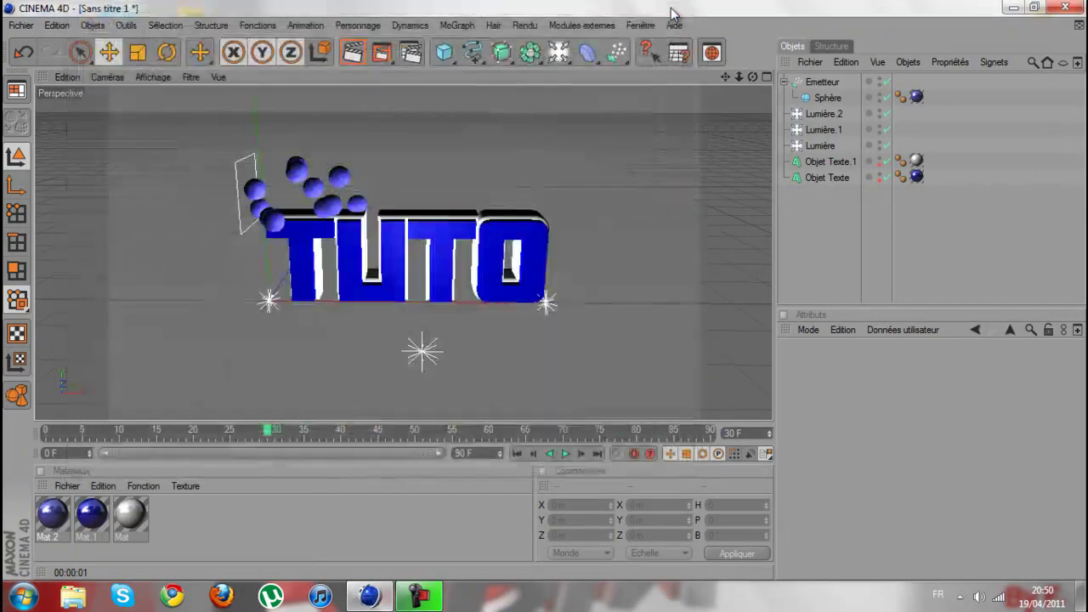
drag(752, 77, 544, 291)
drag(752, 78, 548, 298)
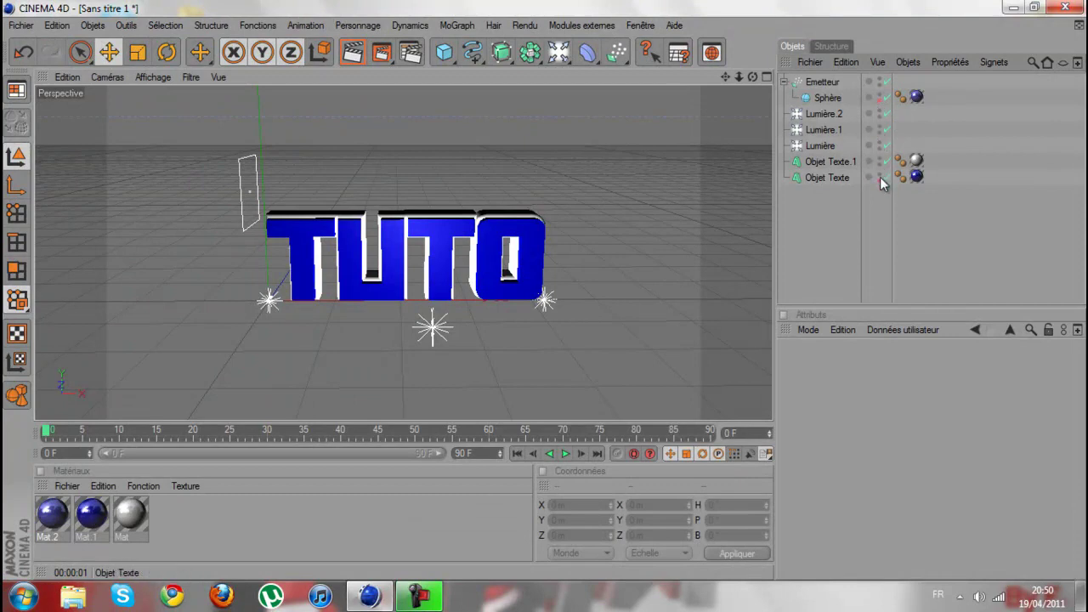
Open the render settings and set the anti-aliasing filter to Image fixe.
click(410, 53)
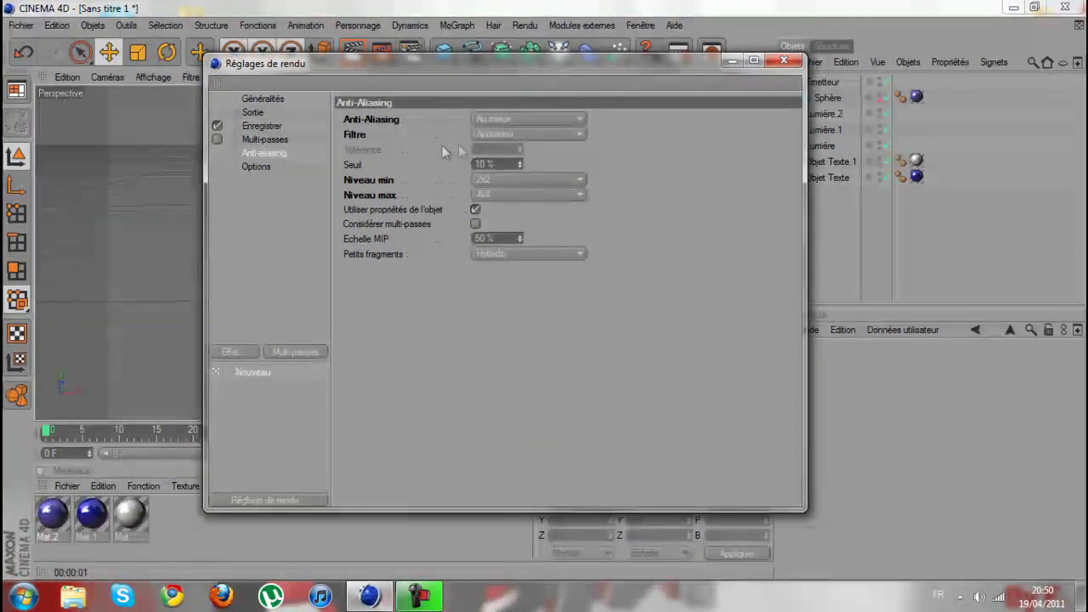
click(534, 119)
click(534, 118)
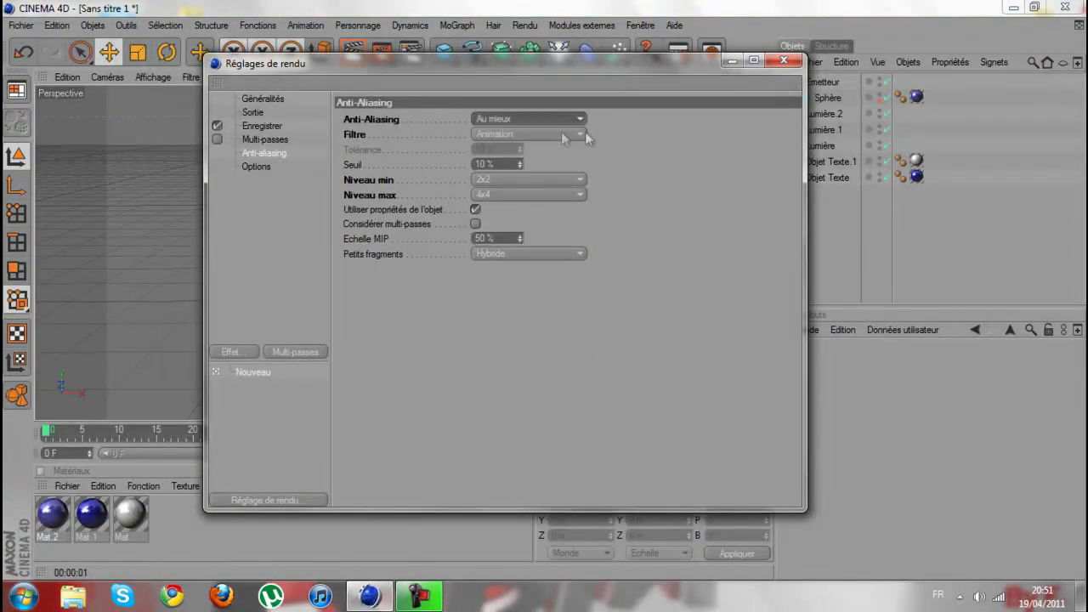
click(570, 134)
click(509, 148)
Set the output's Images range to Image courante.
click(256, 111)
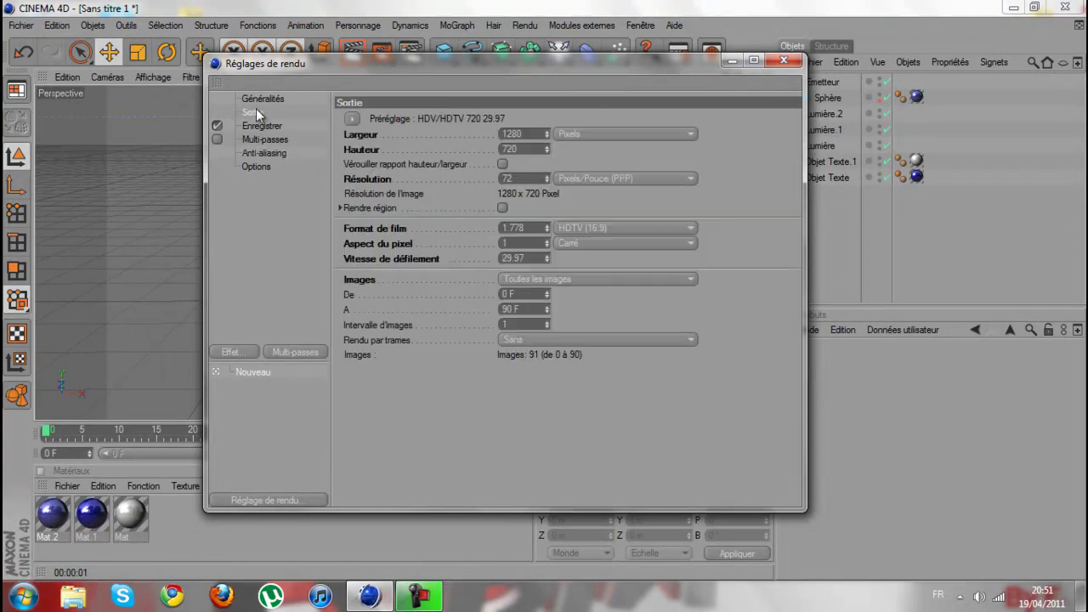
click(648, 278)
click(618, 310)
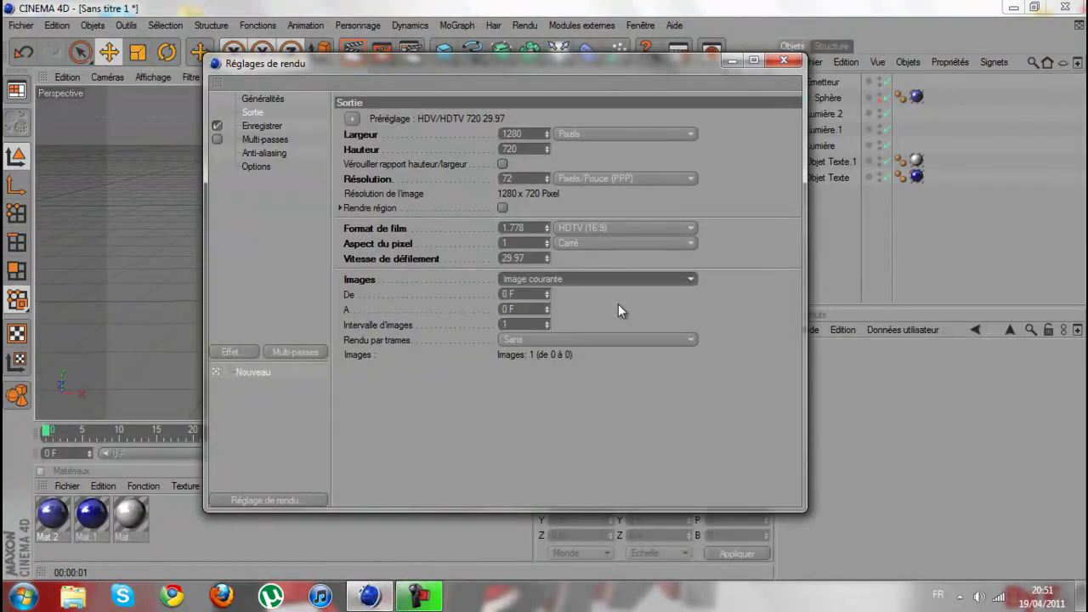
Set the save path to a file named texte in the tuto folder, and review the Sortie and Anti-aliasing settings.
click(256, 138)
click(257, 164)
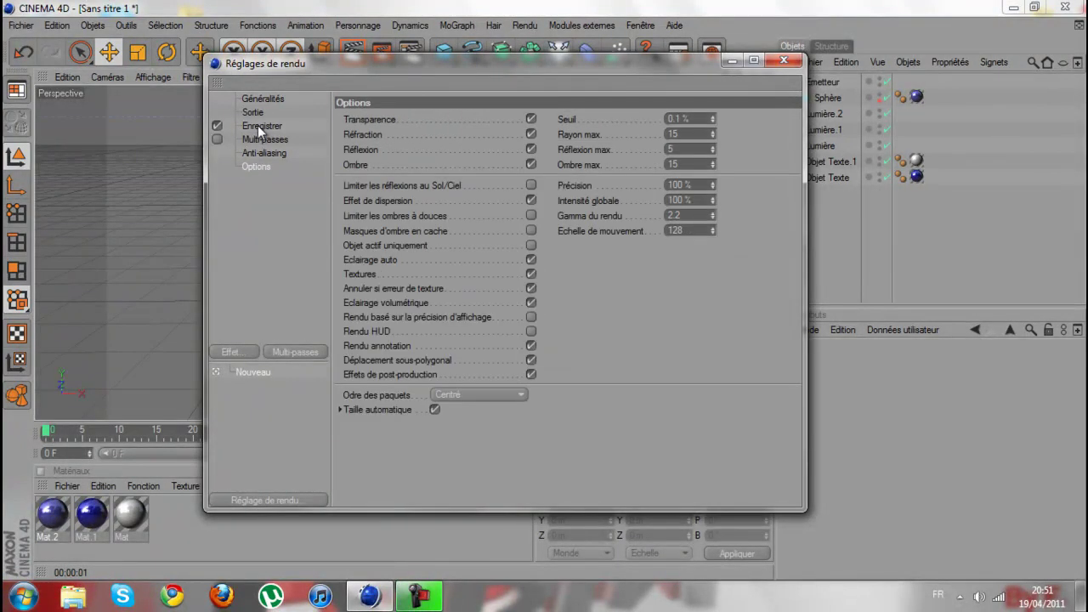
click(258, 125)
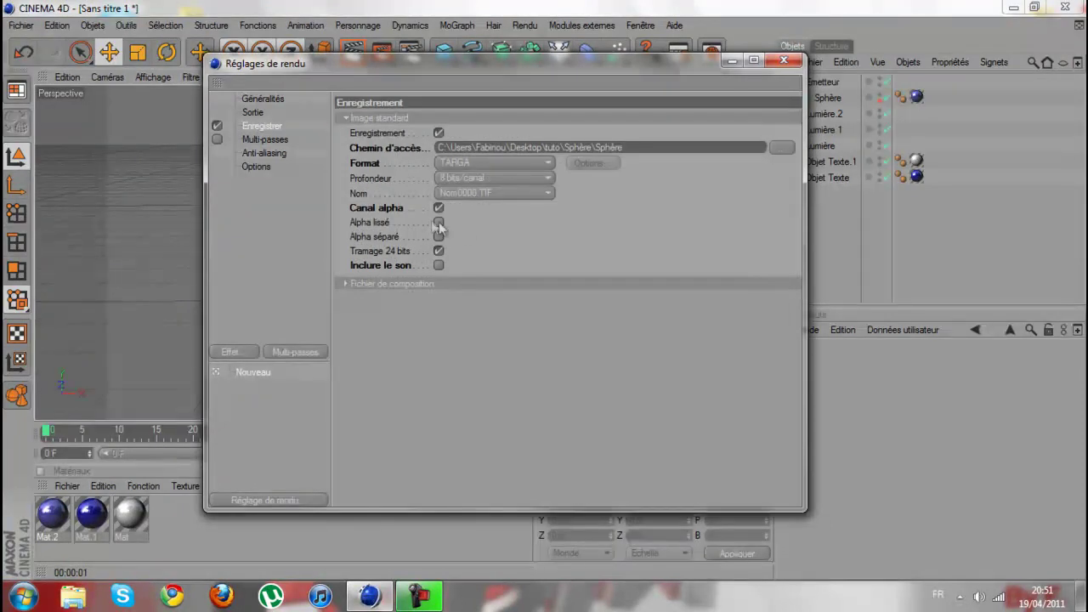
click(784, 147)
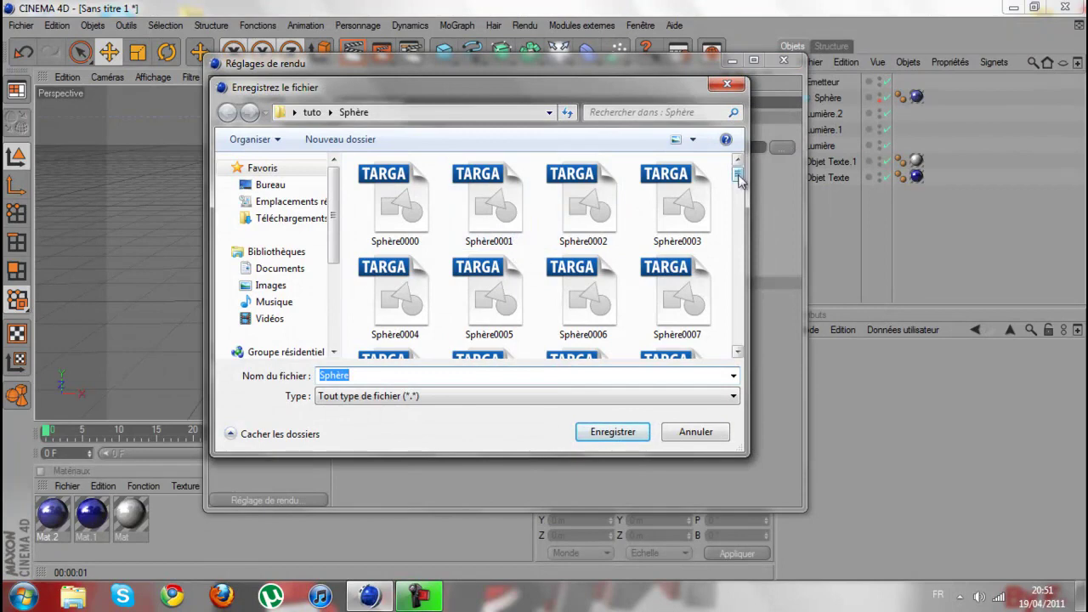
drag(737, 176, 736, 364)
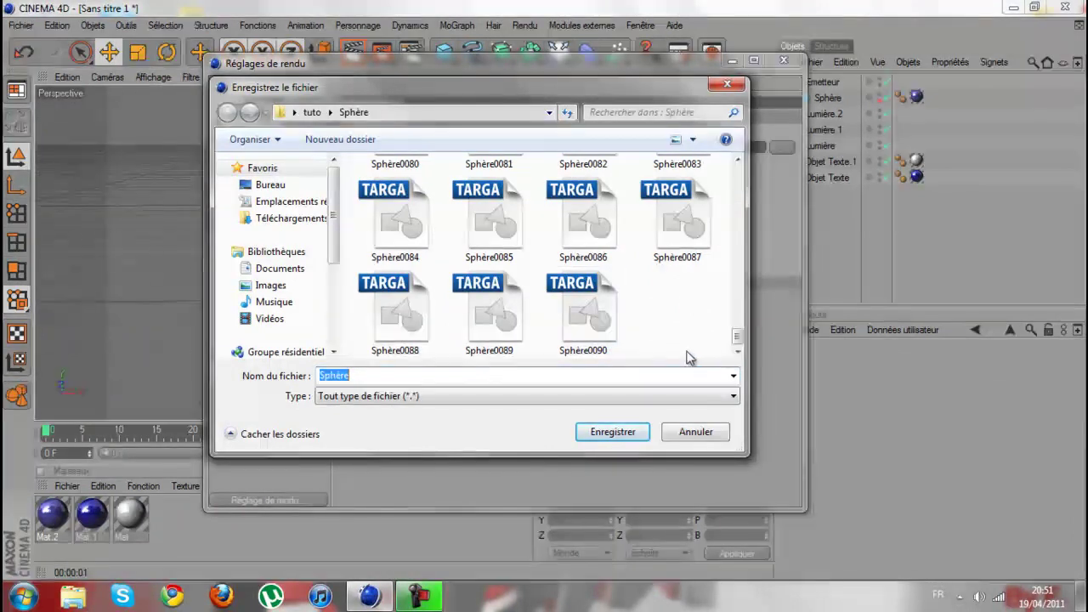
drag(737, 342, 737, 281)
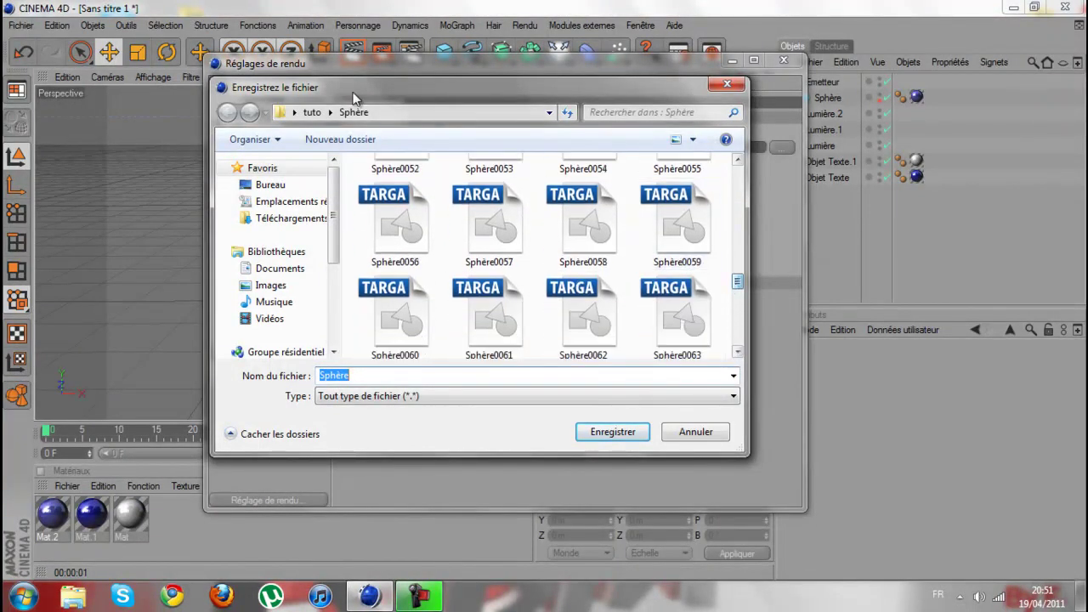
click(312, 112)
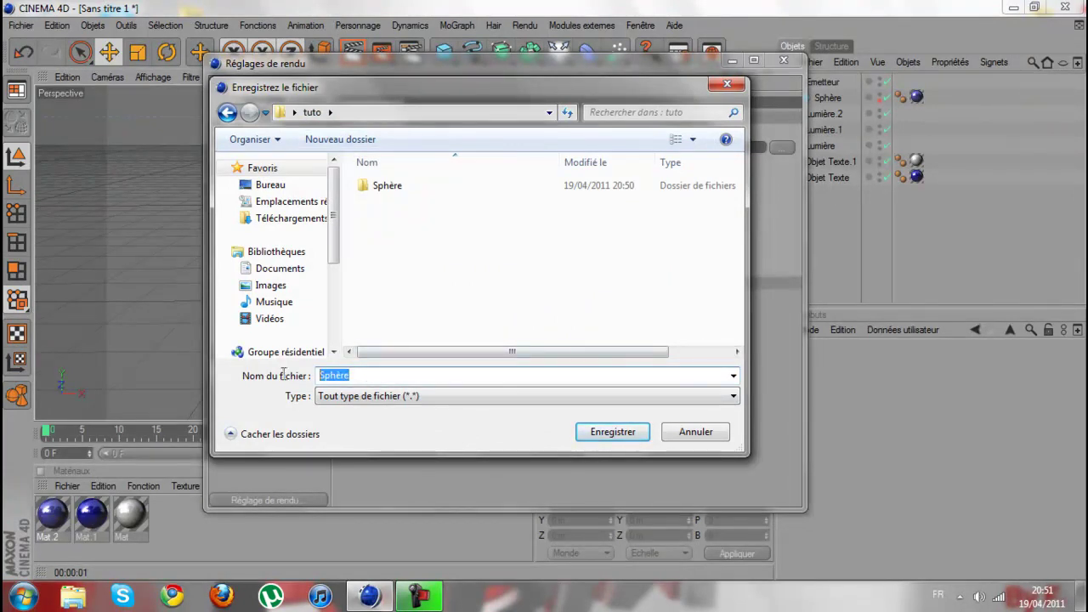
text(texte)
click(600, 433)
click(255, 112)
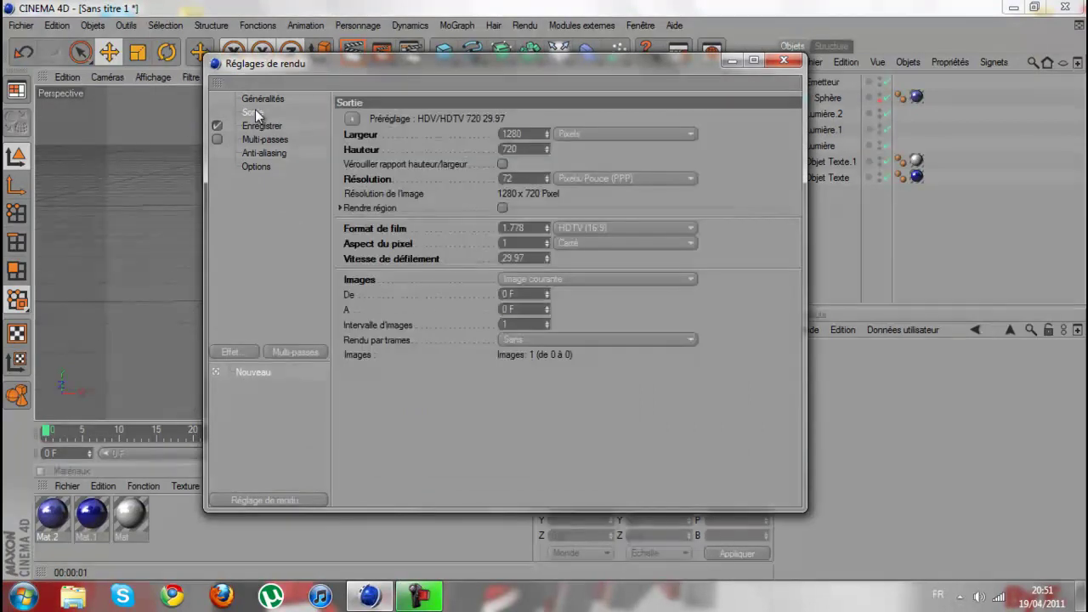
click(265, 153)
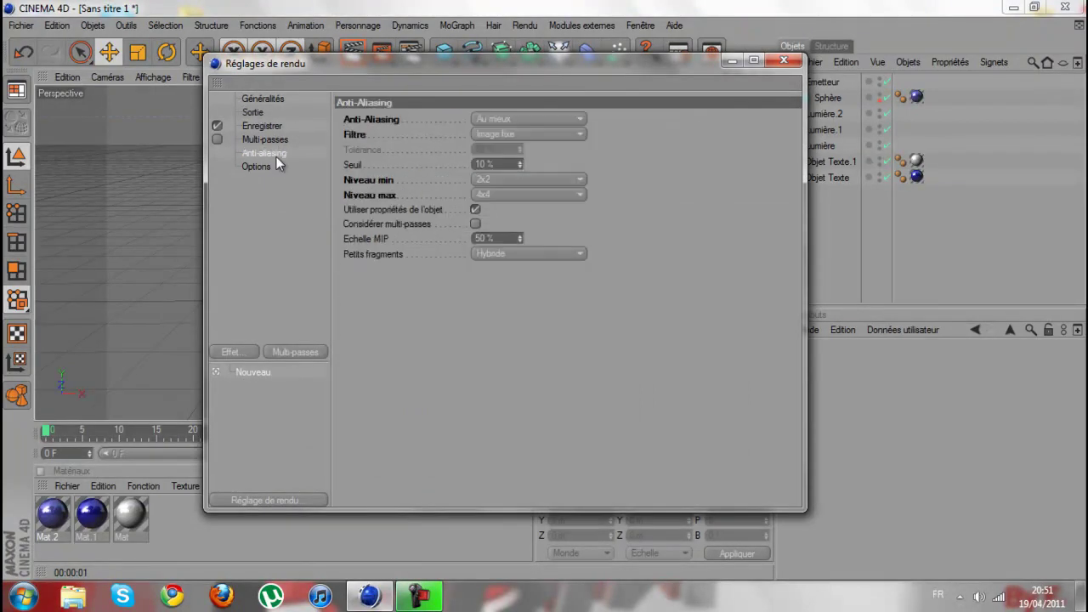
Close the render settings, test-render the active view, and render the text still to the Picture Viewer, closing the viewer at the end.
click(784, 59)
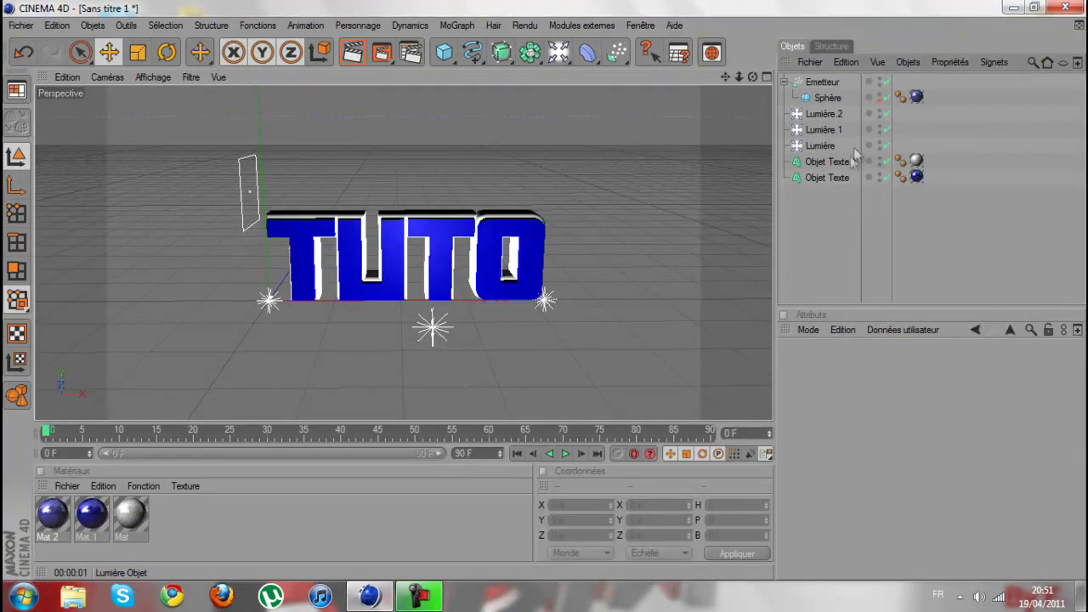
click(357, 61)
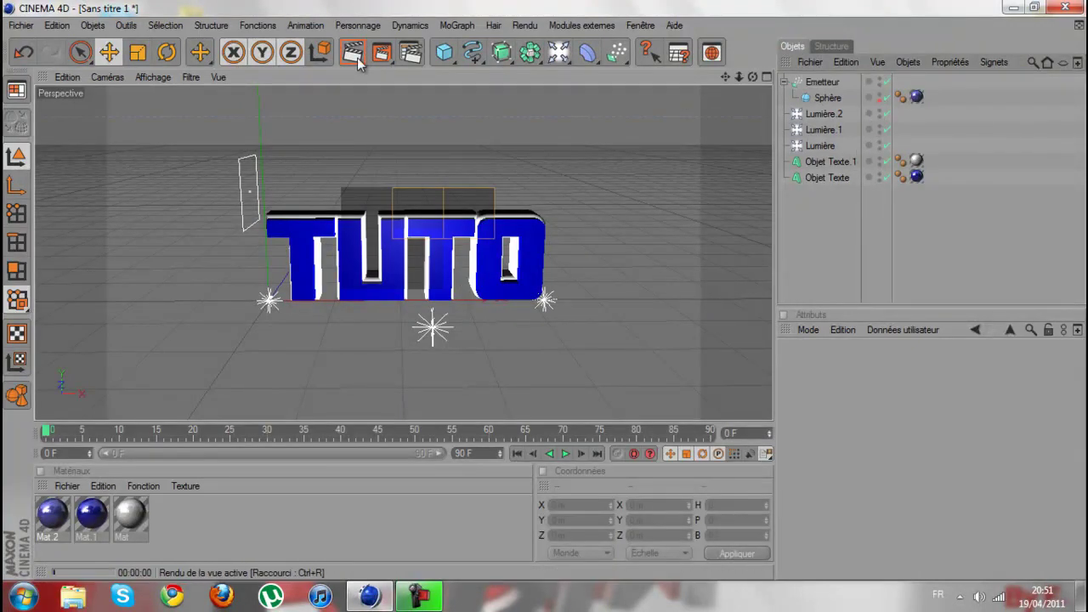
click(532, 155)
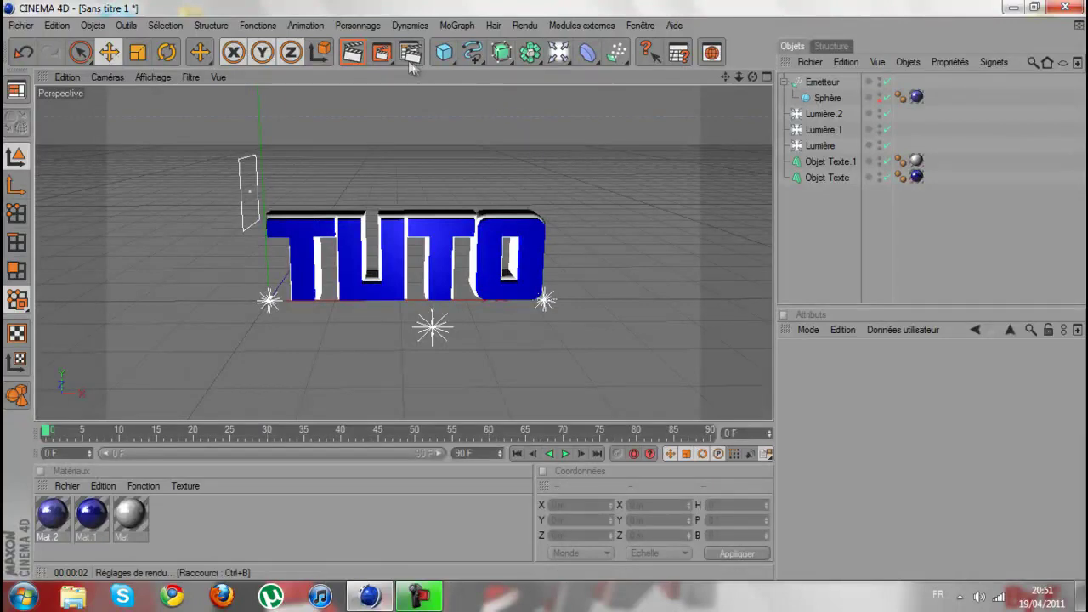
click(384, 56)
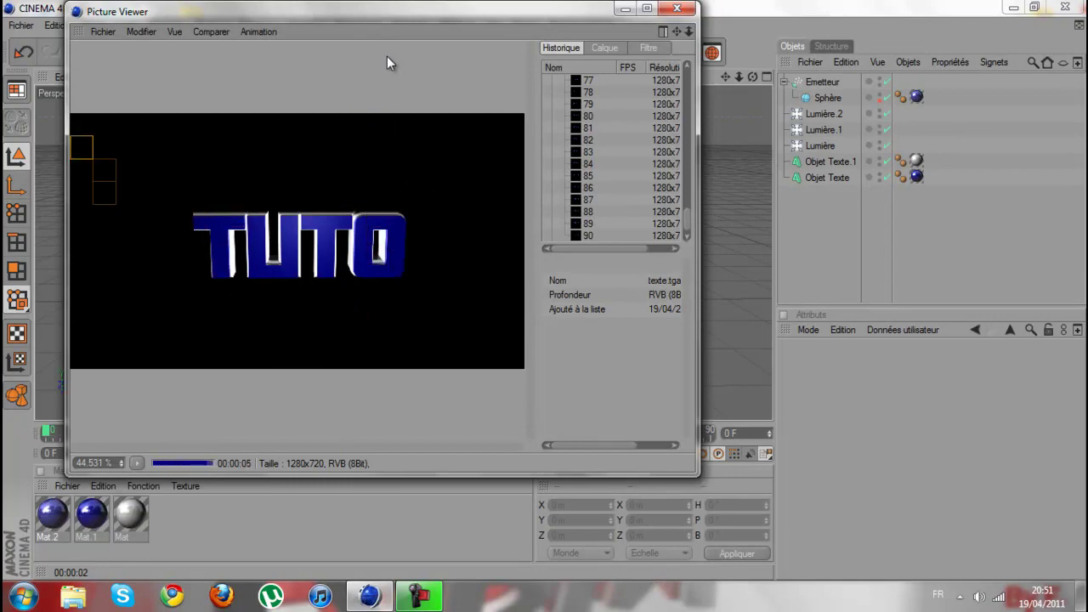
click(677, 9)
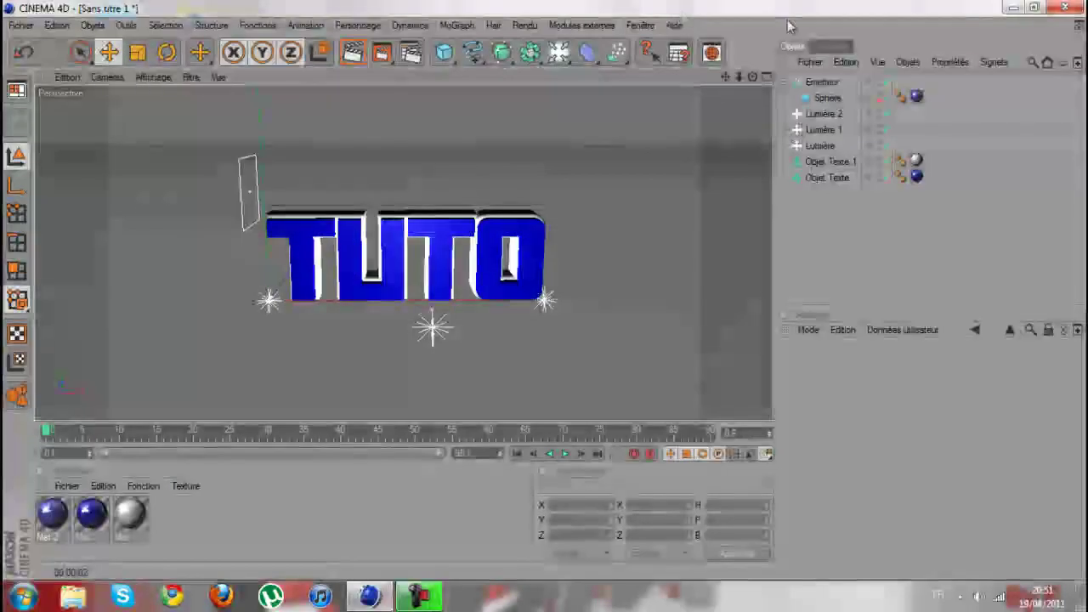
Quit CINEMA 4D without saving the project and switch to After Effects.
click(1064, 9)
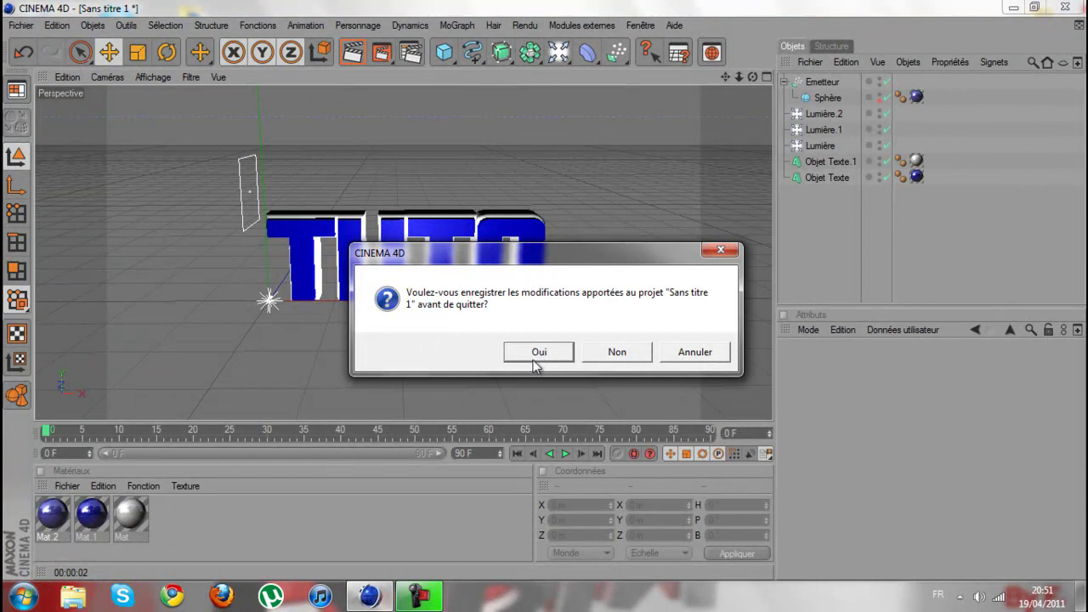
click(618, 356)
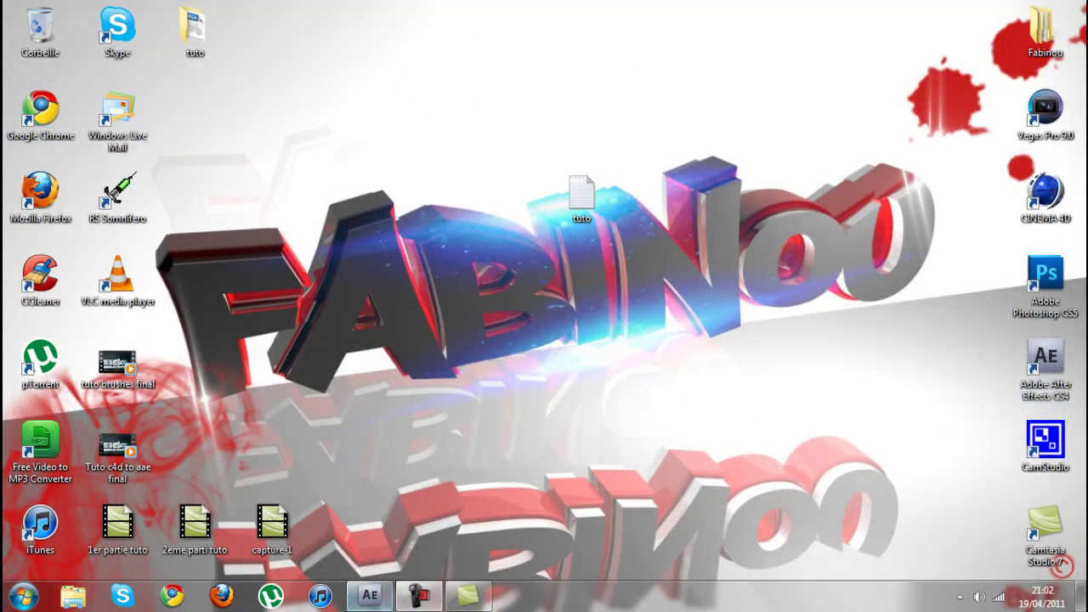
click(370, 595)
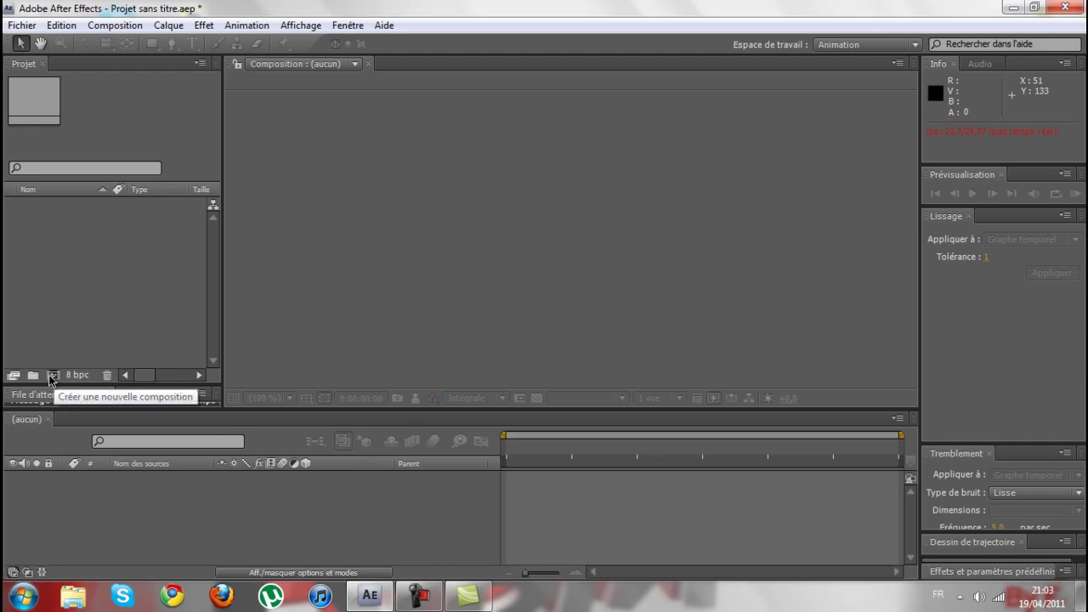
Create a new composition named Composition 1 with the HDV/HDTV 720 29,97 preset.
click(52, 376)
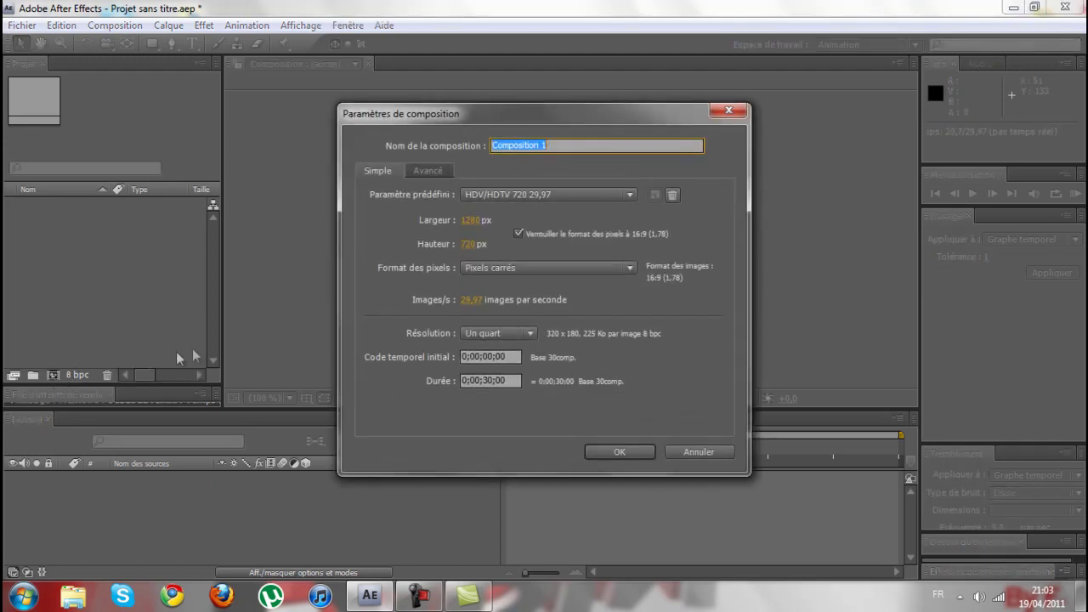
click(628, 194)
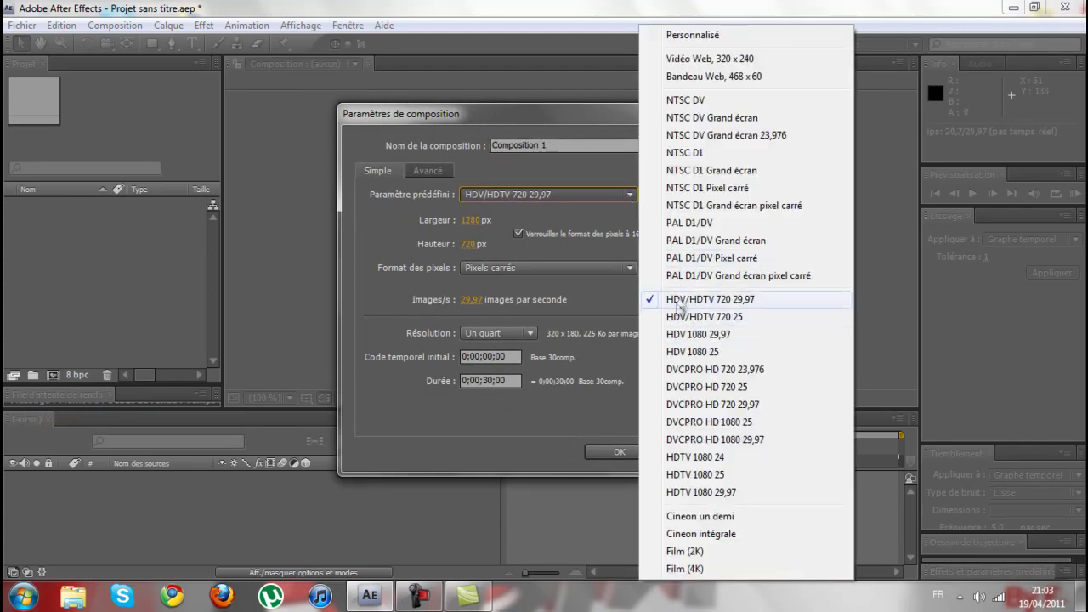
click(571, 196)
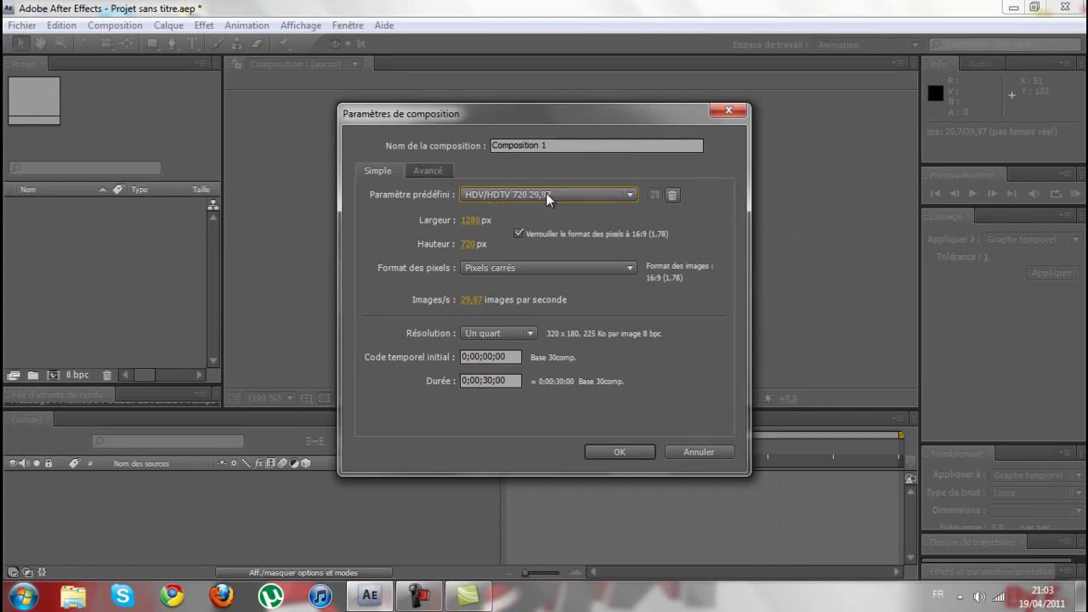
click(617, 451)
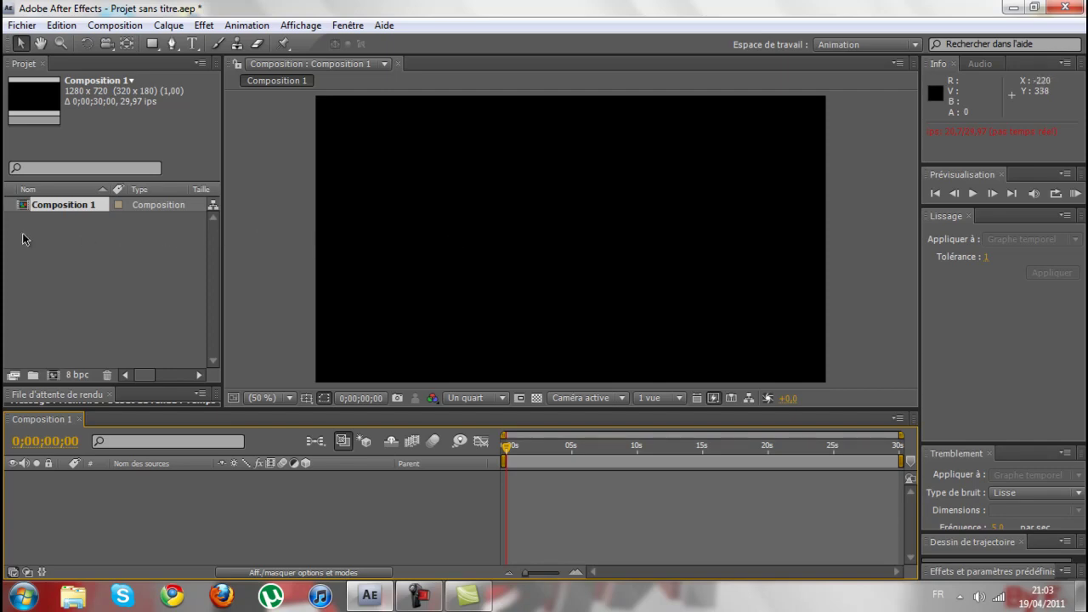
Start a file import and browse from the Bureau to the Sphère folder inside tuto.
click(39, 259)
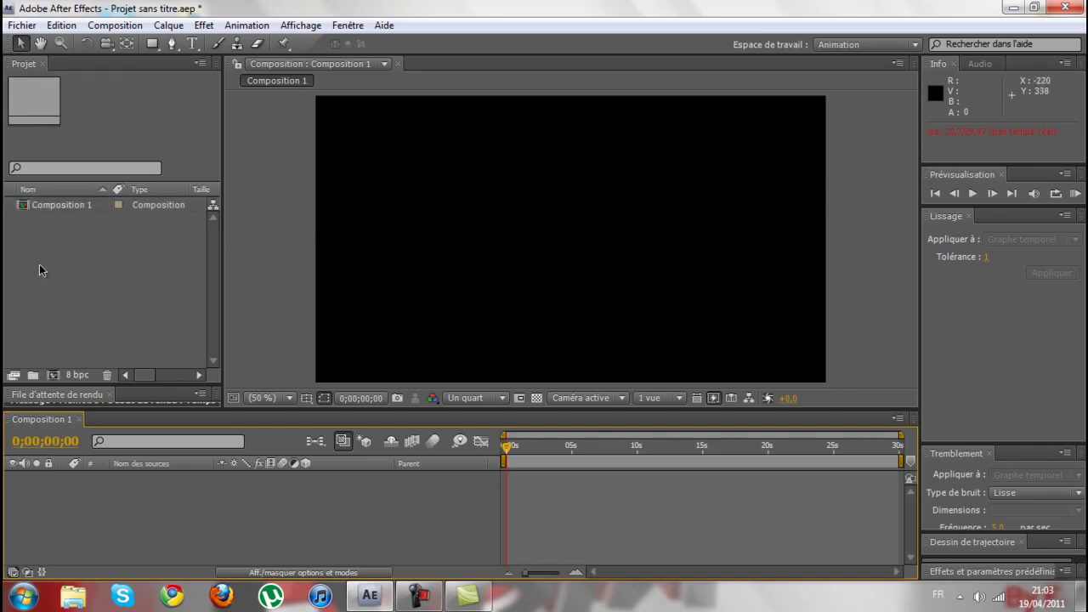
double_click(54, 231)
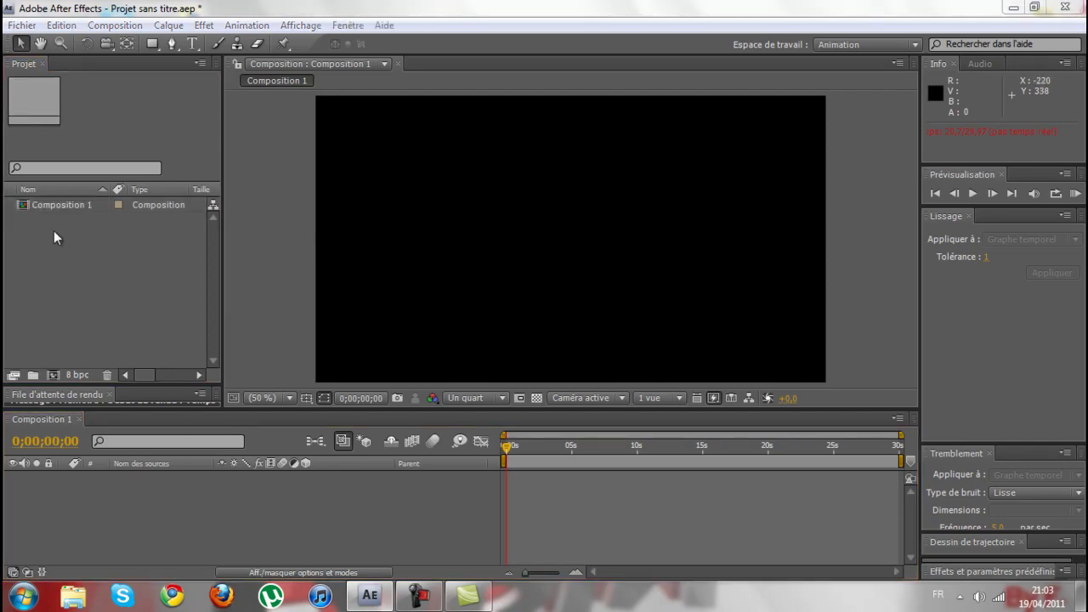
drag(279, 63, 376, 72)
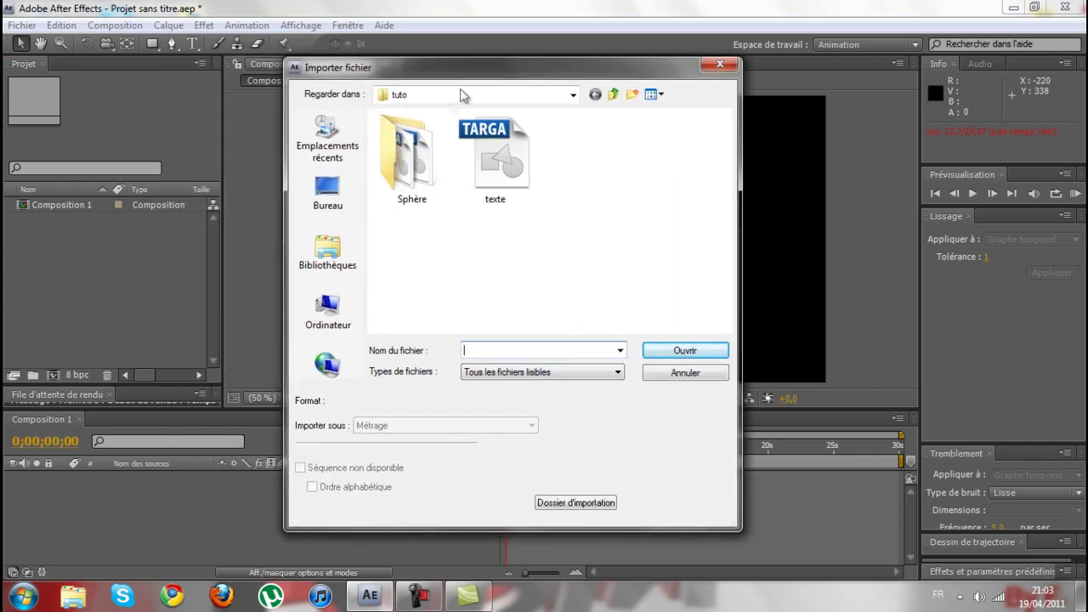
click(328, 193)
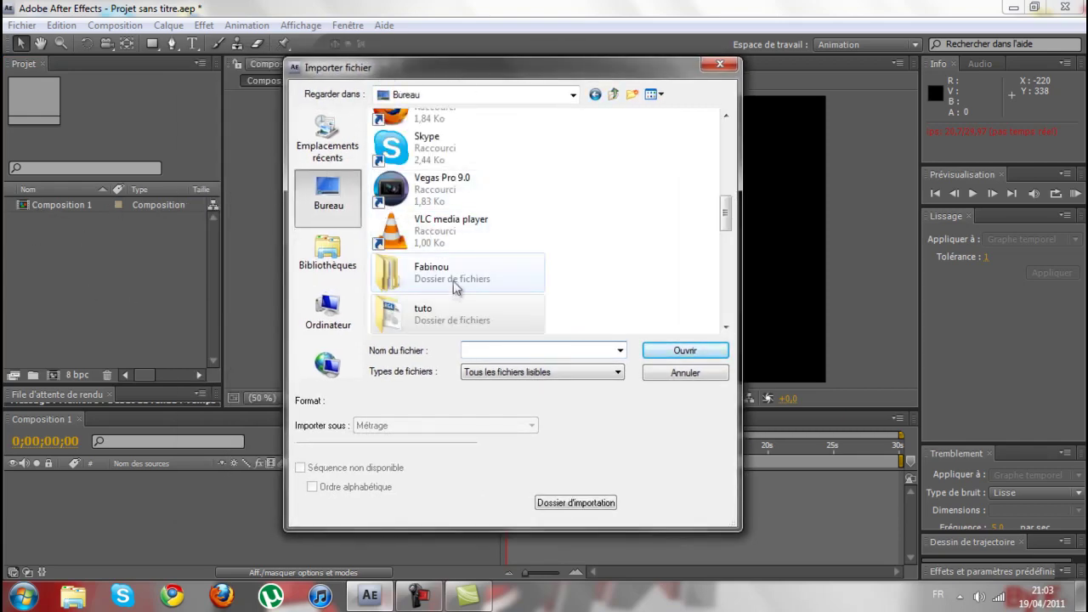
drag(724, 214, 725, 228)
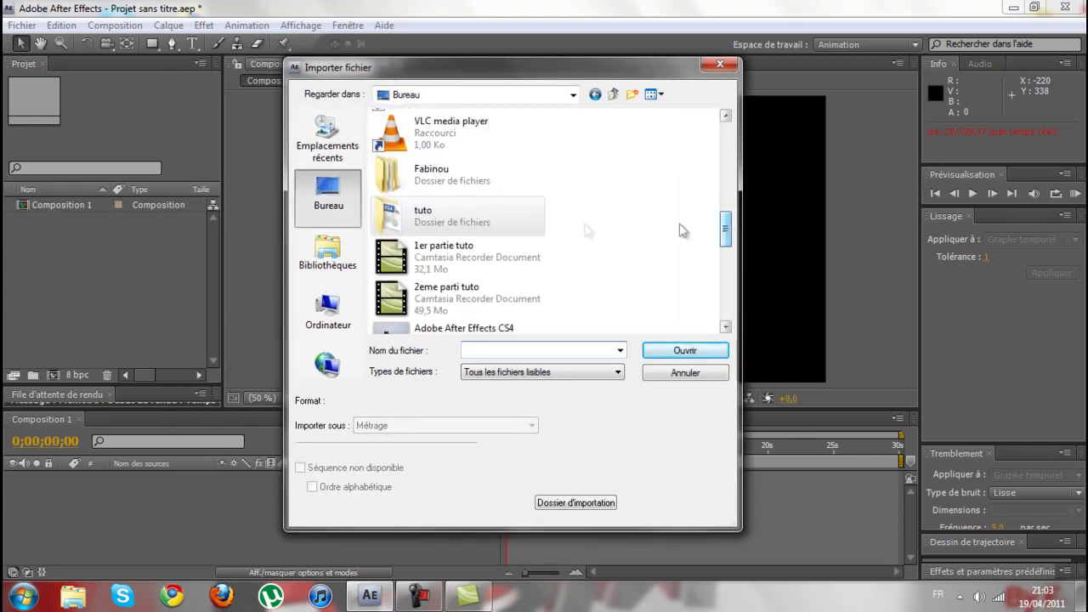
right_click(433, 221)
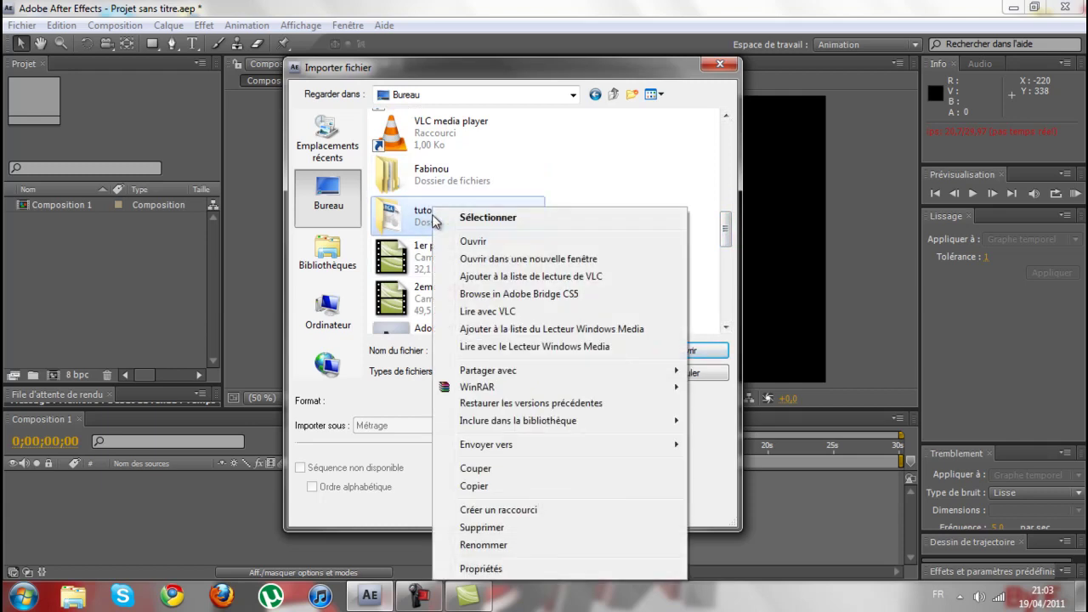
click(473, 242)
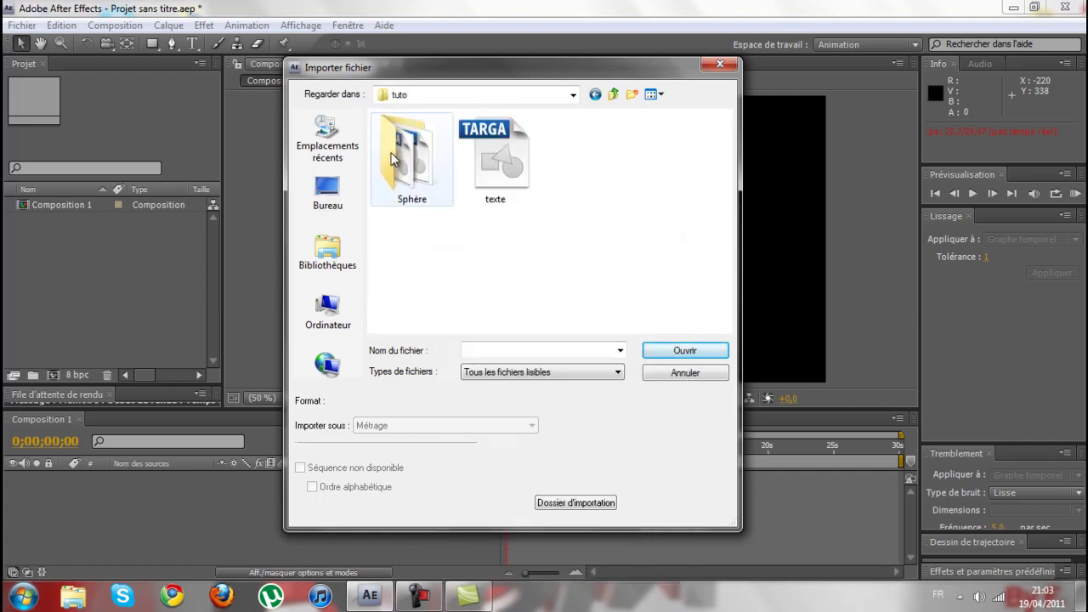
right_click(419, 149)
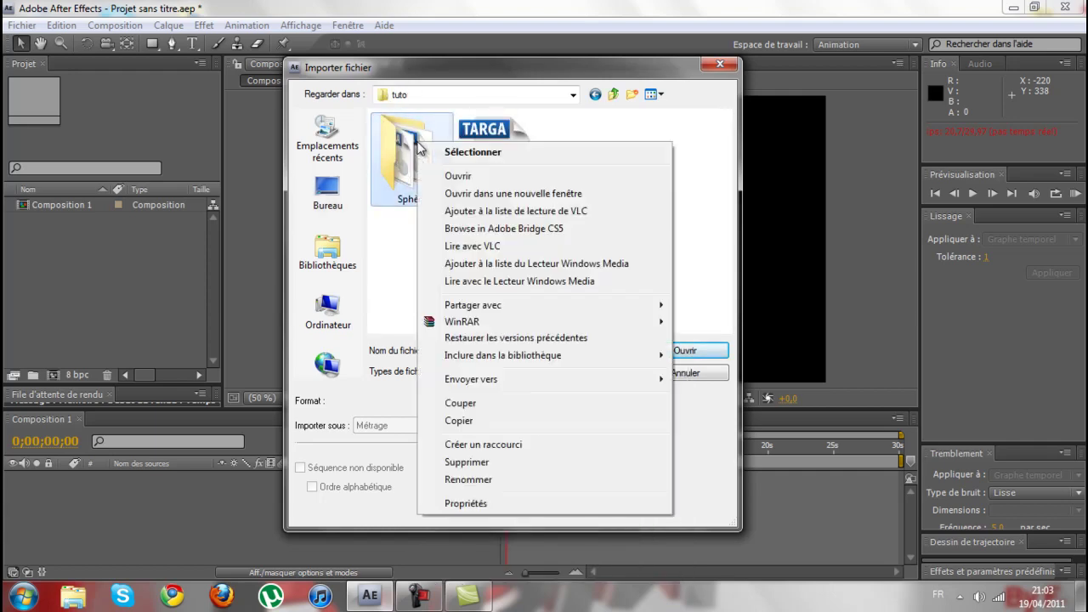
click(472, 178)
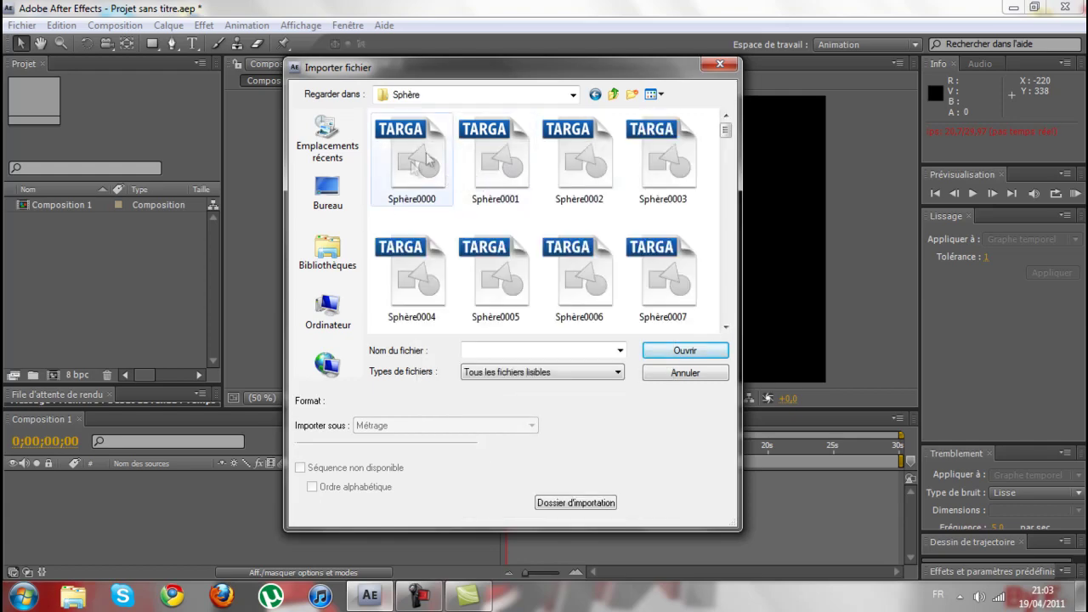
Import Sphère0000 as a Targa sequence in alphabetical order with black-matte premultiplied alpha, and add it to Composition 1's timeline.
drag(725, 130, 722, 107)
click(391, 163)
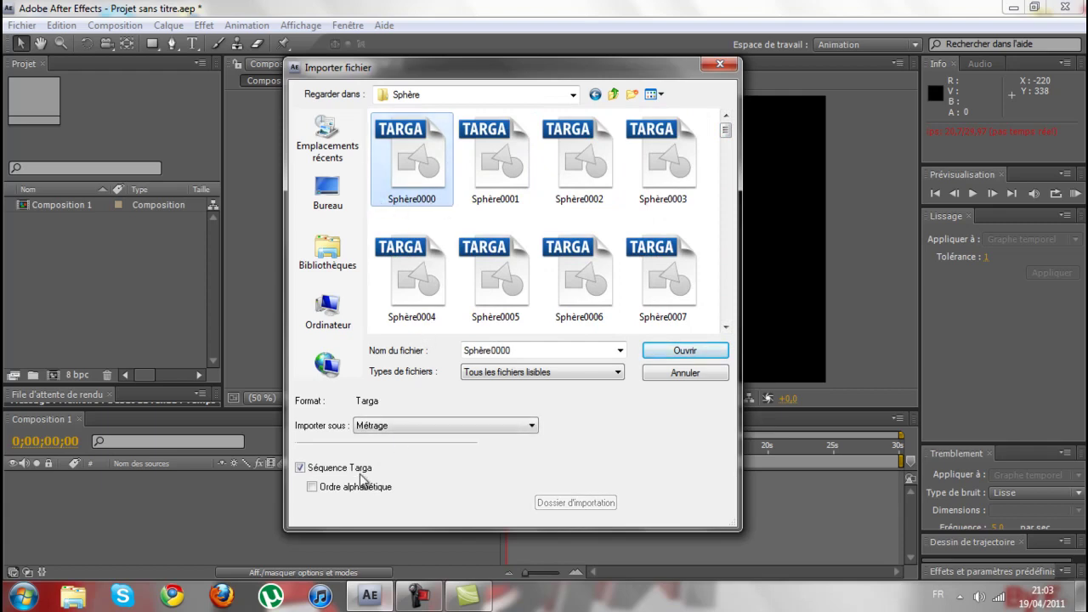
click(312, 487)
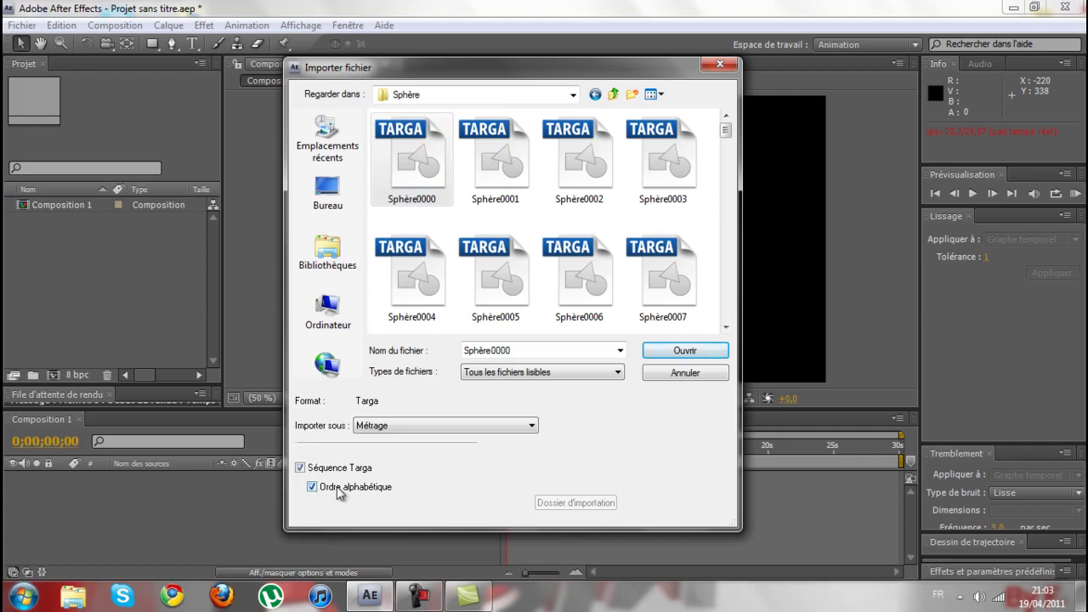
click(663, 350)
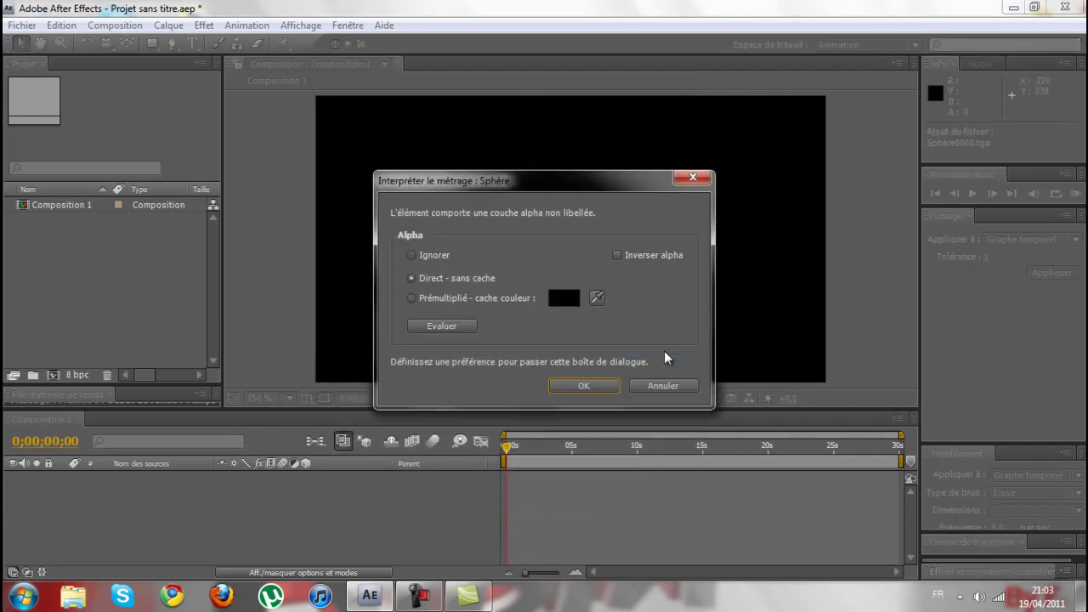
click(411, 299)
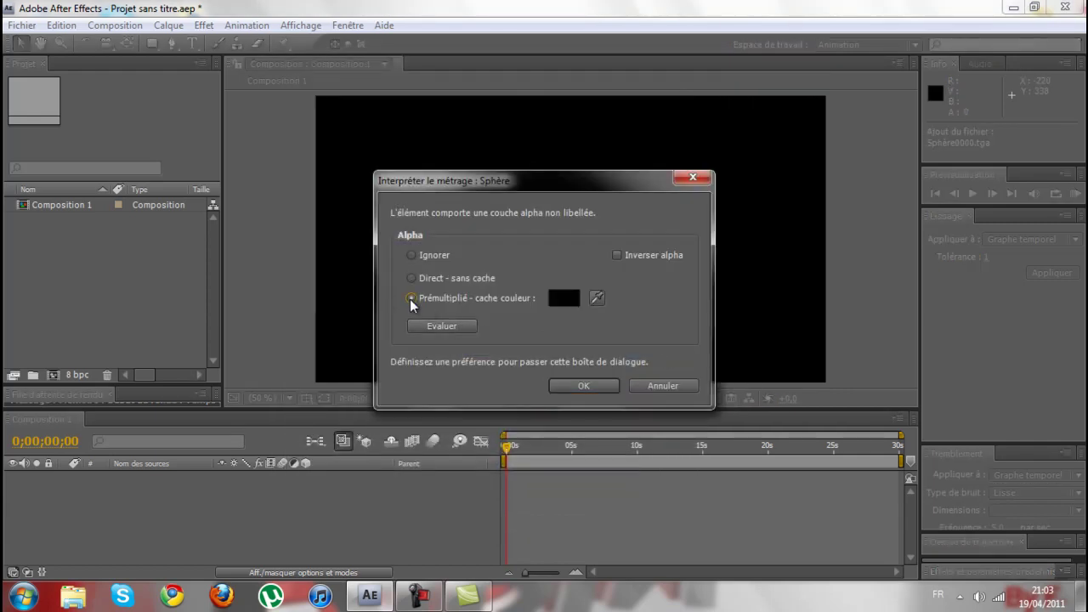
click(588, 387)
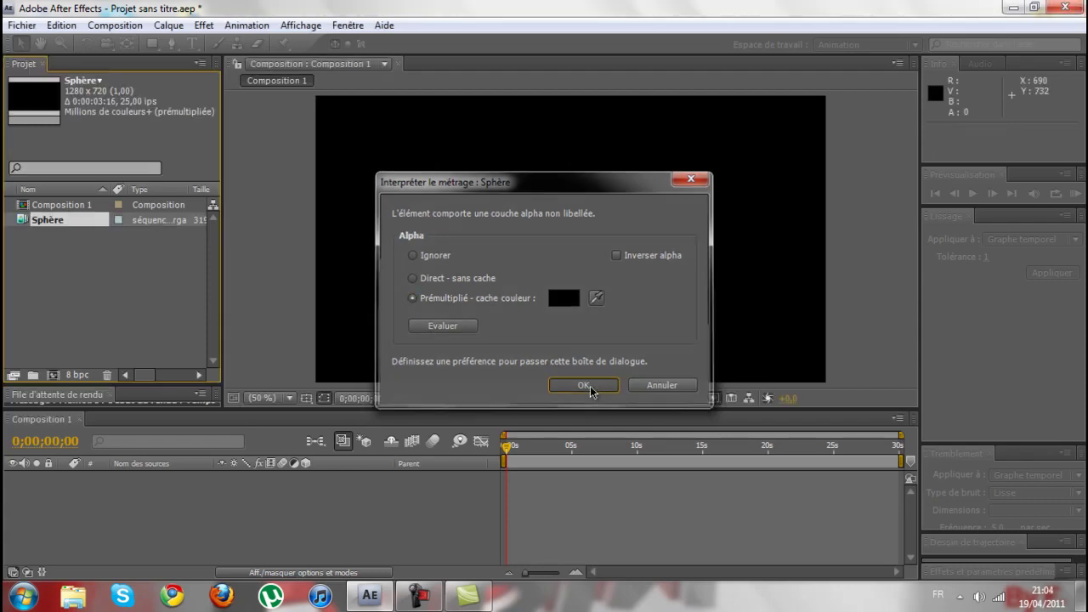
drag(56, 221, 60, 479)
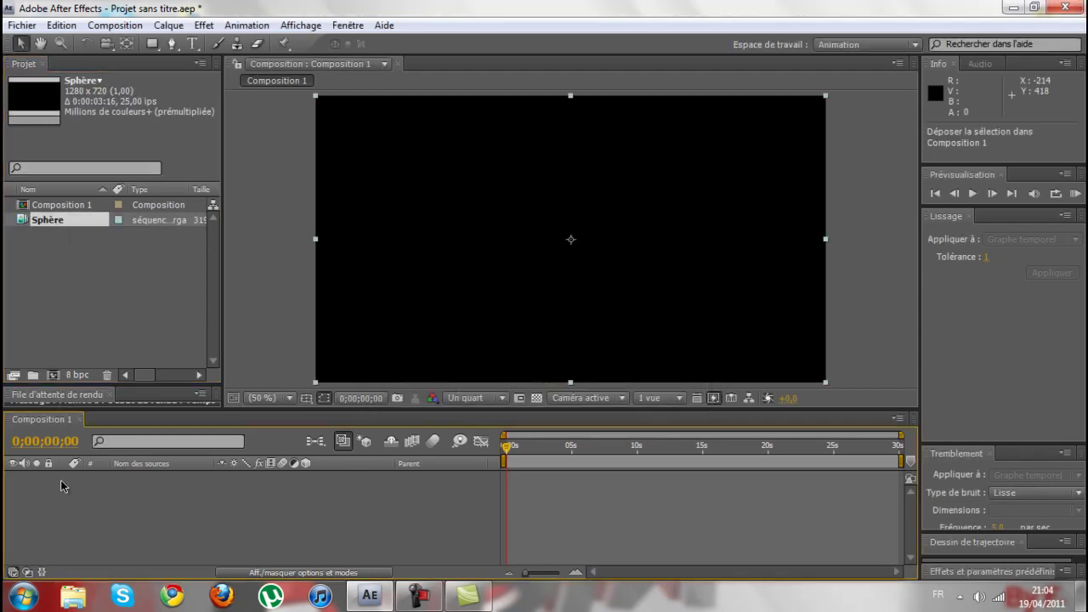
Import texte.tga from the tuto folder with Direct - sans cache alpha, and place it below the Sphère layer in the timeline.
click(60, 274)
double_click(60, 272)
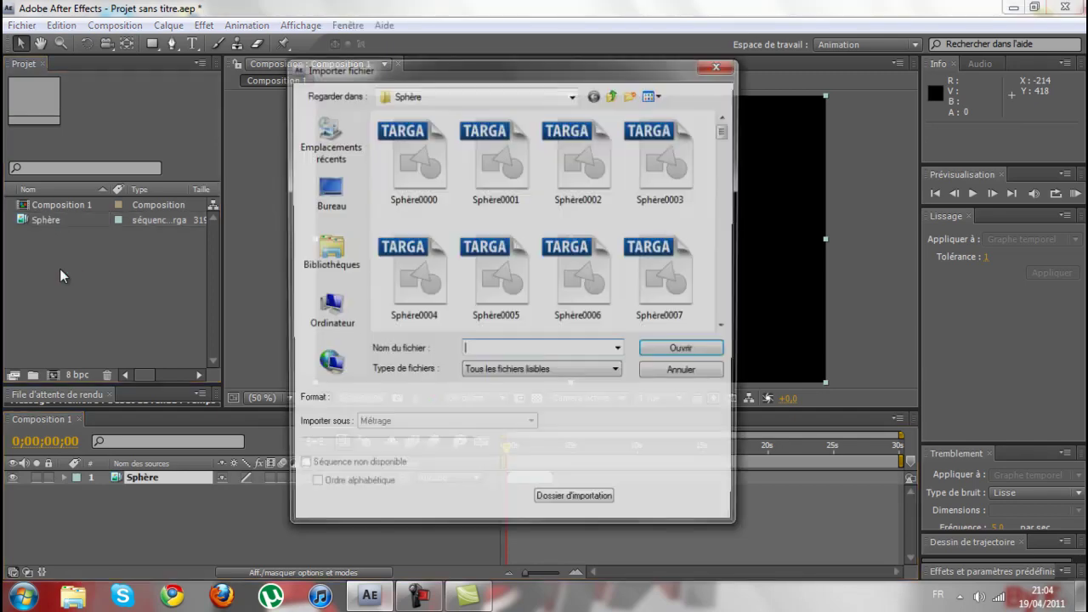
click(609, 95)
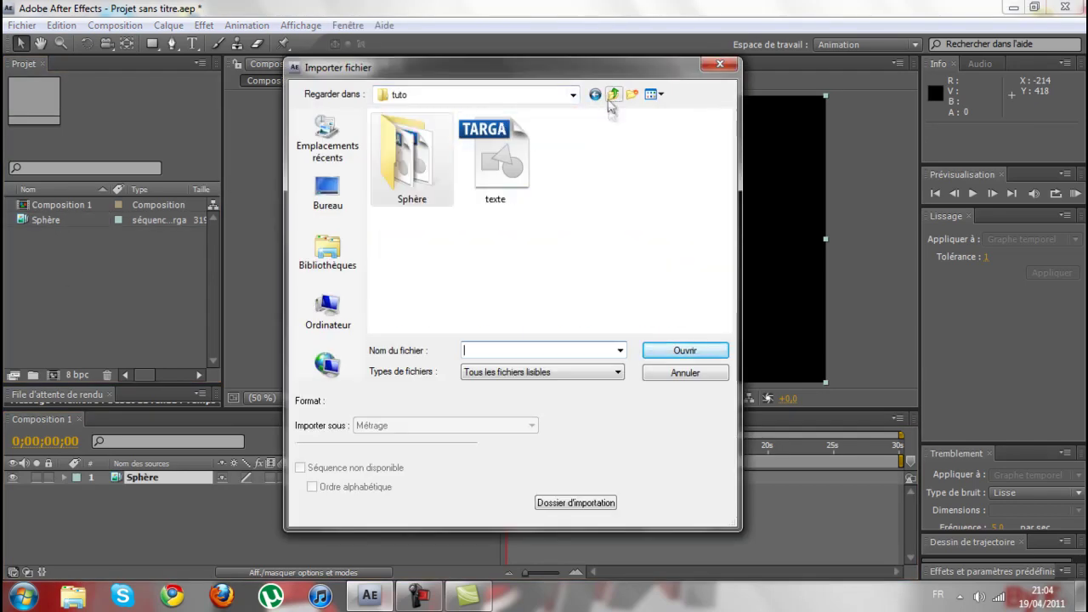
click(504, 160)
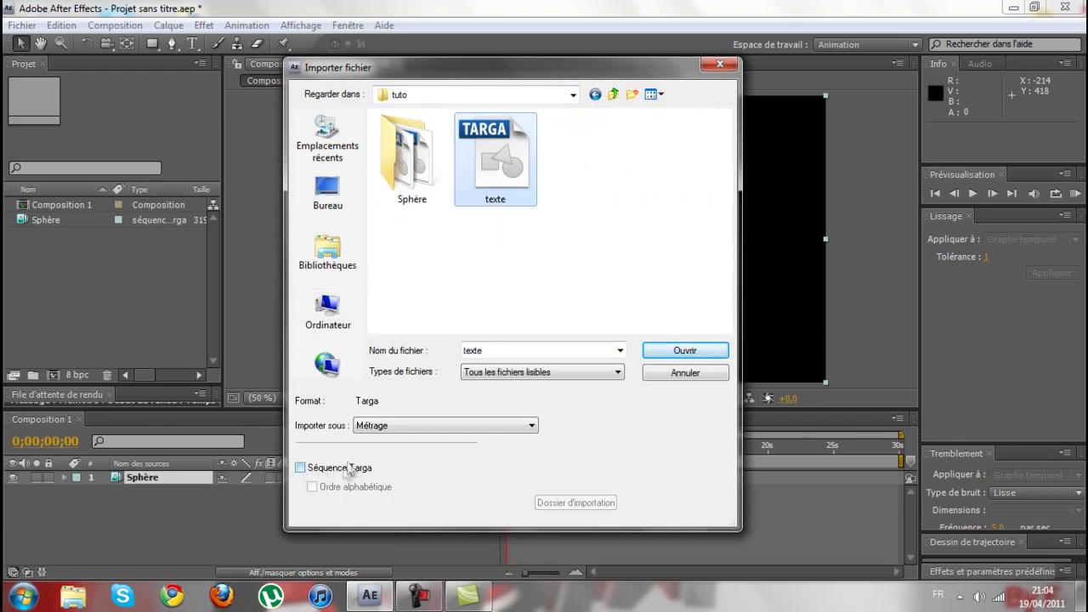
click(666, 355)
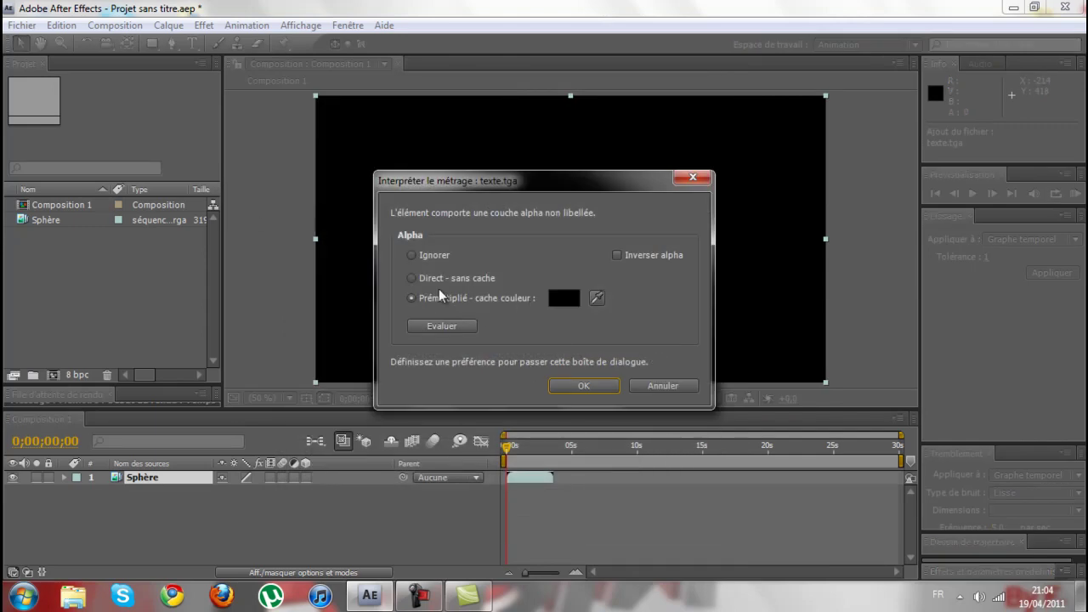
click(412, 278)
click(578, 388)
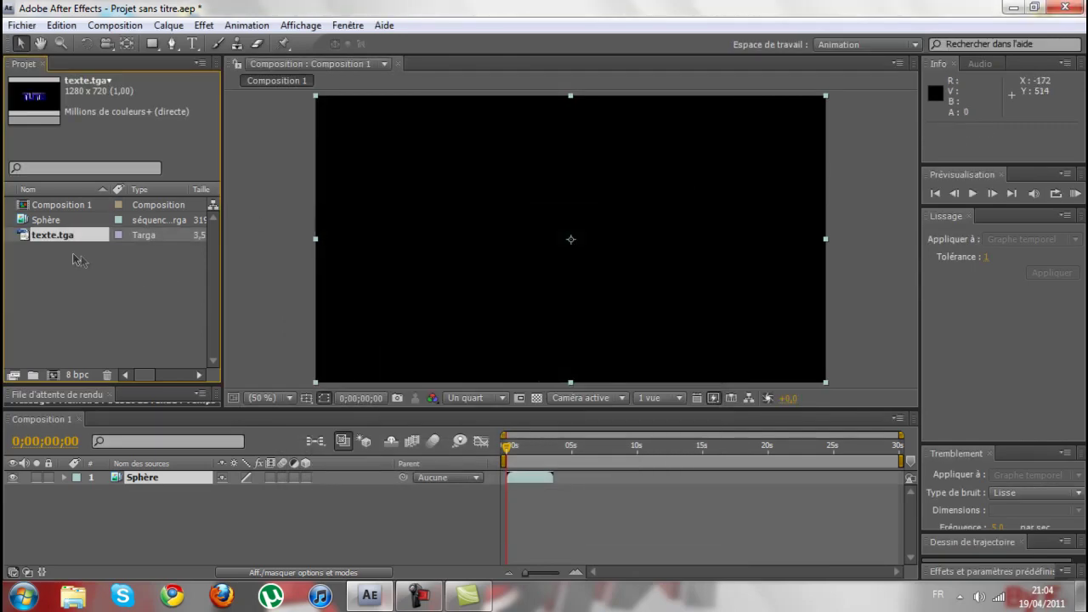
drag(50, 239, 122, 501)
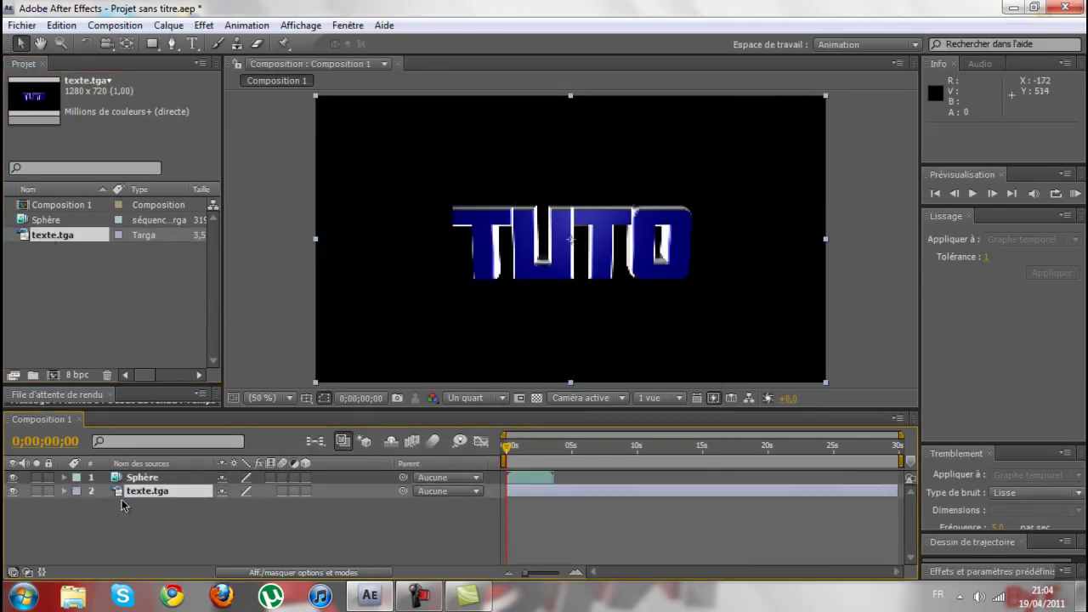
Preview the composition's playback twice from the start, and return the time indicator to the first frame.
click(974, 194)
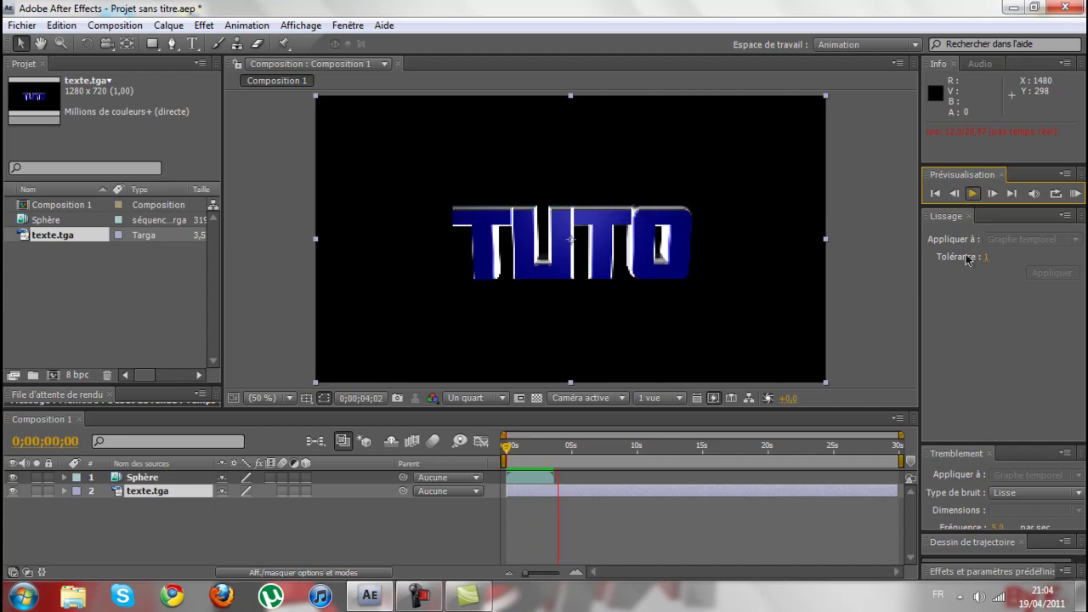
click(973, 193)
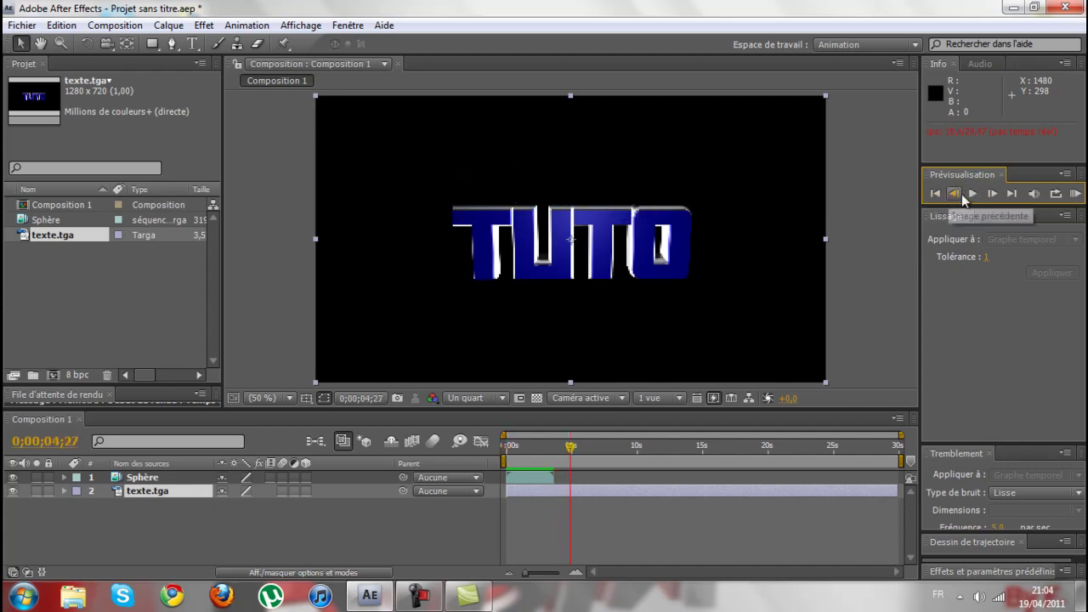
click(935, 194)
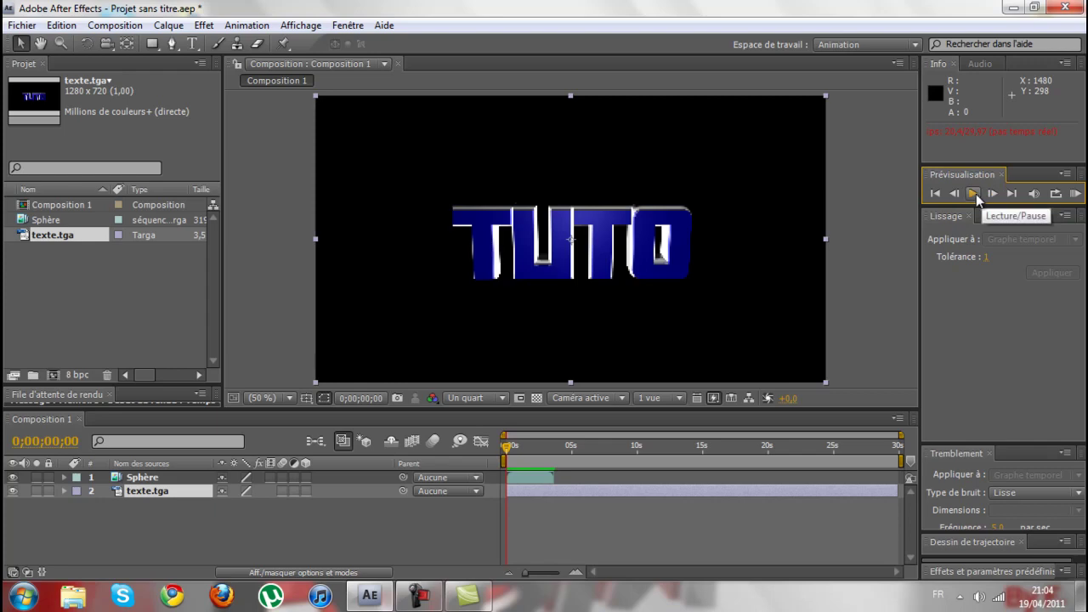
click(974, 195)
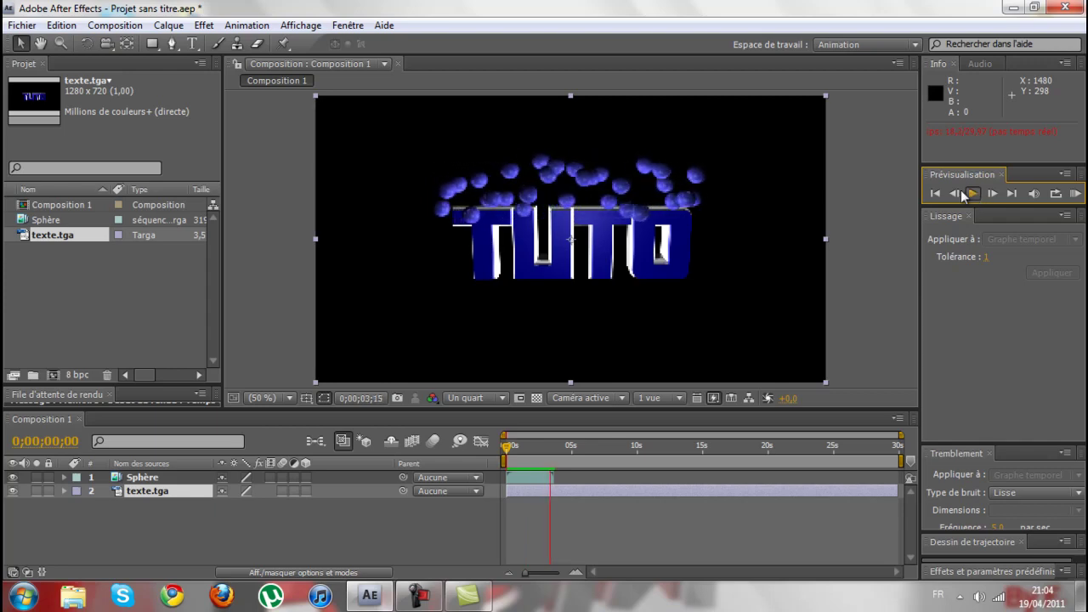
click(971, 195)
click(934, 194)
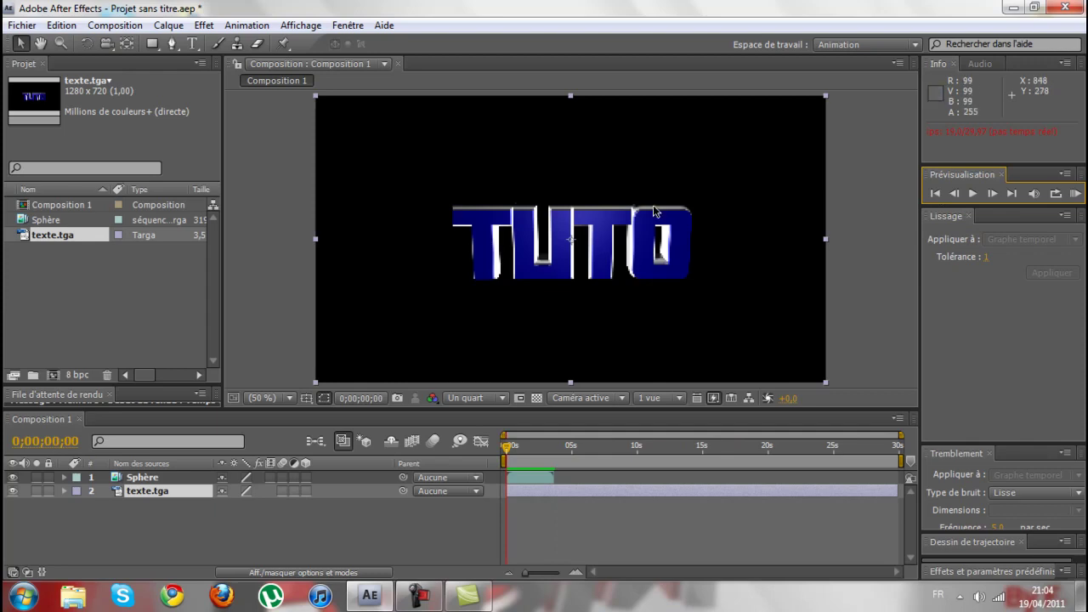